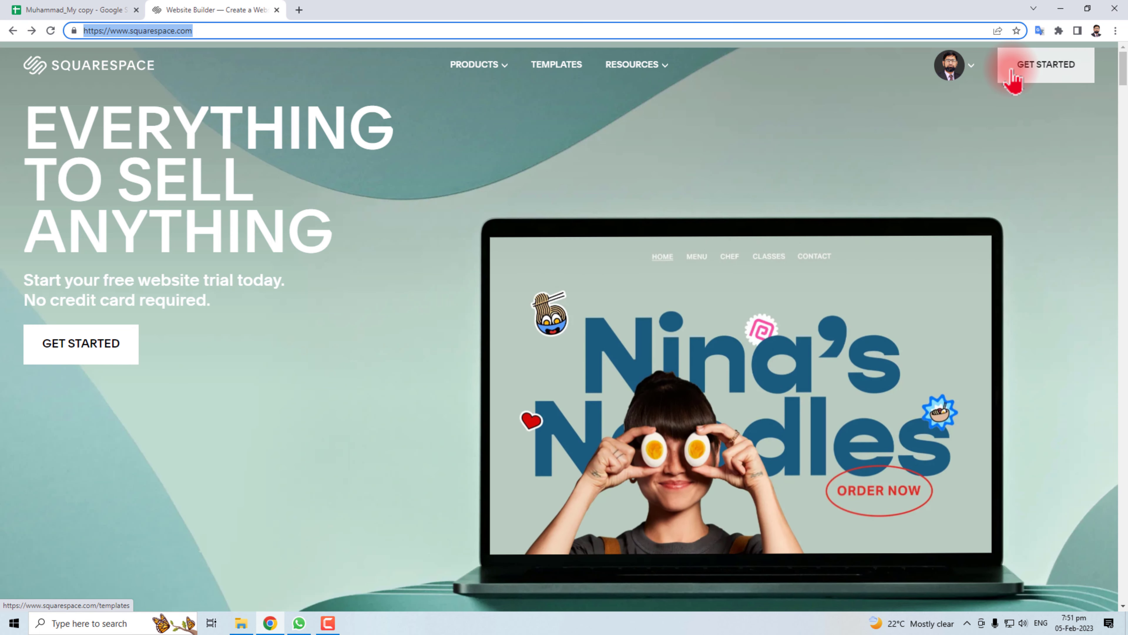
- Open the website template gallery and filter it to Online Store designs on the Food topic
click(1074, 65)
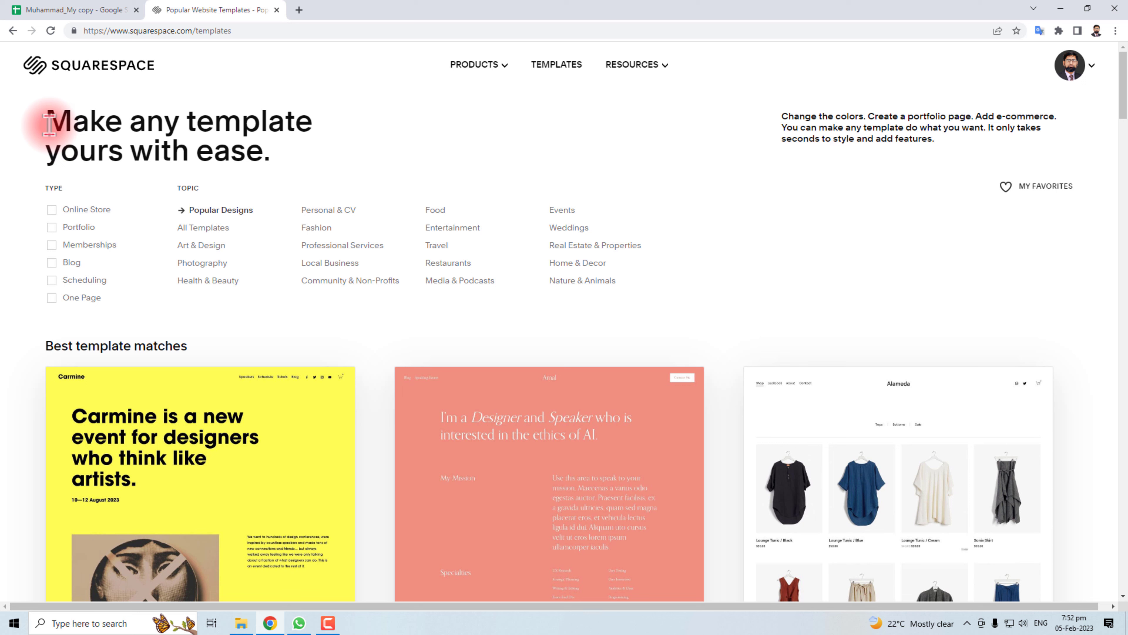
drag(48, 124, 311, 161)
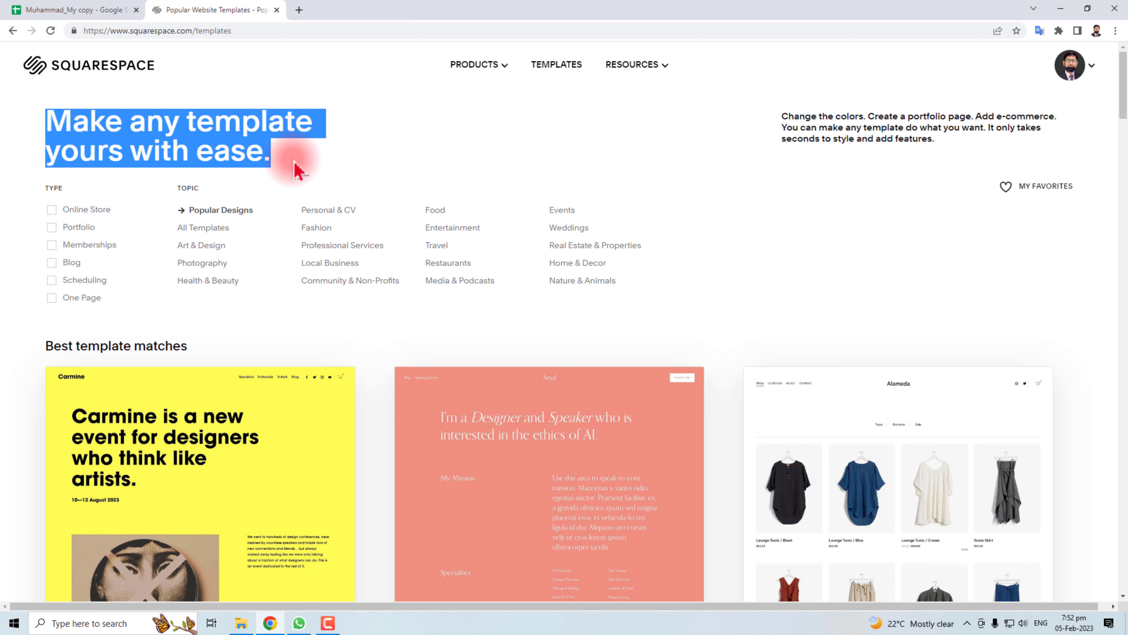
click(52, 209)
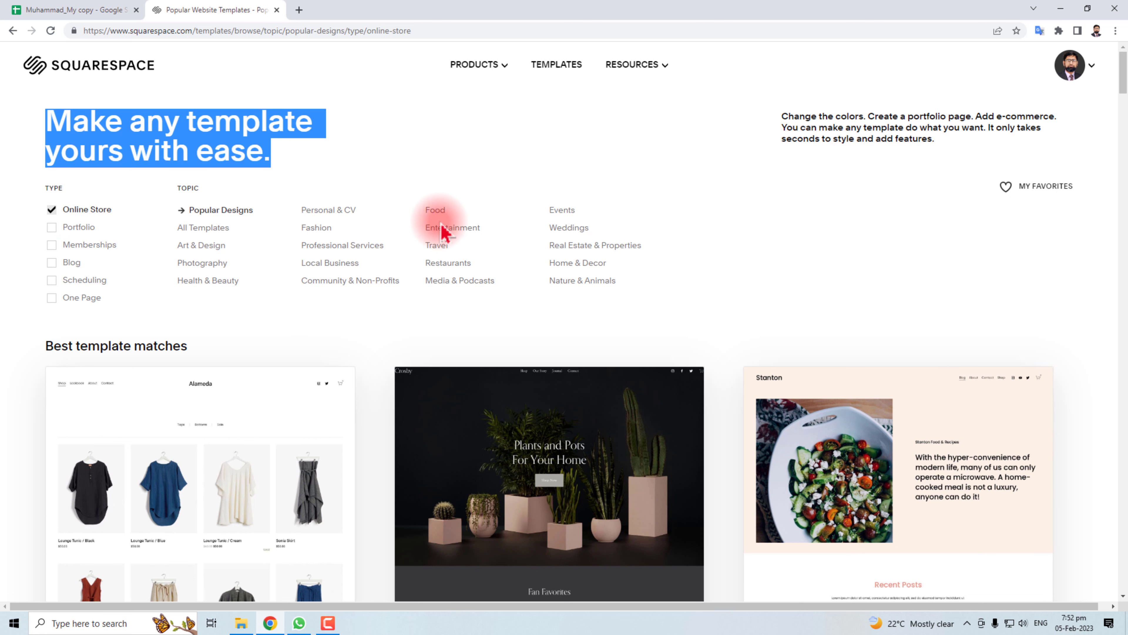
click(438, 210)
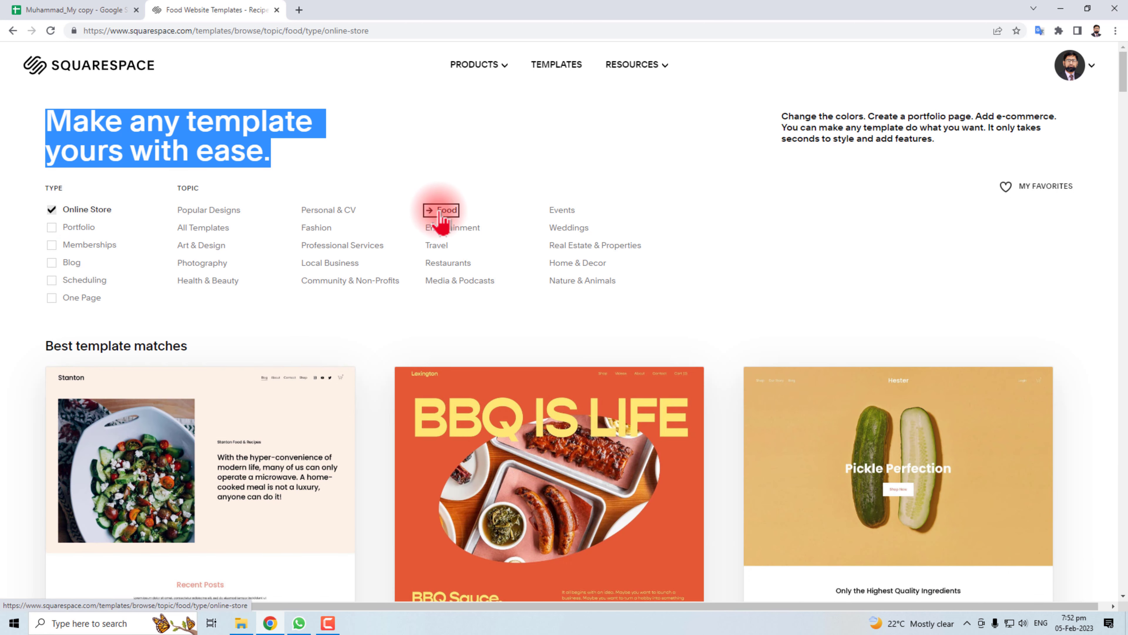
- Preview the Hester template down to its footer and start a new site with this design
scroll(486, 345, down, 4)
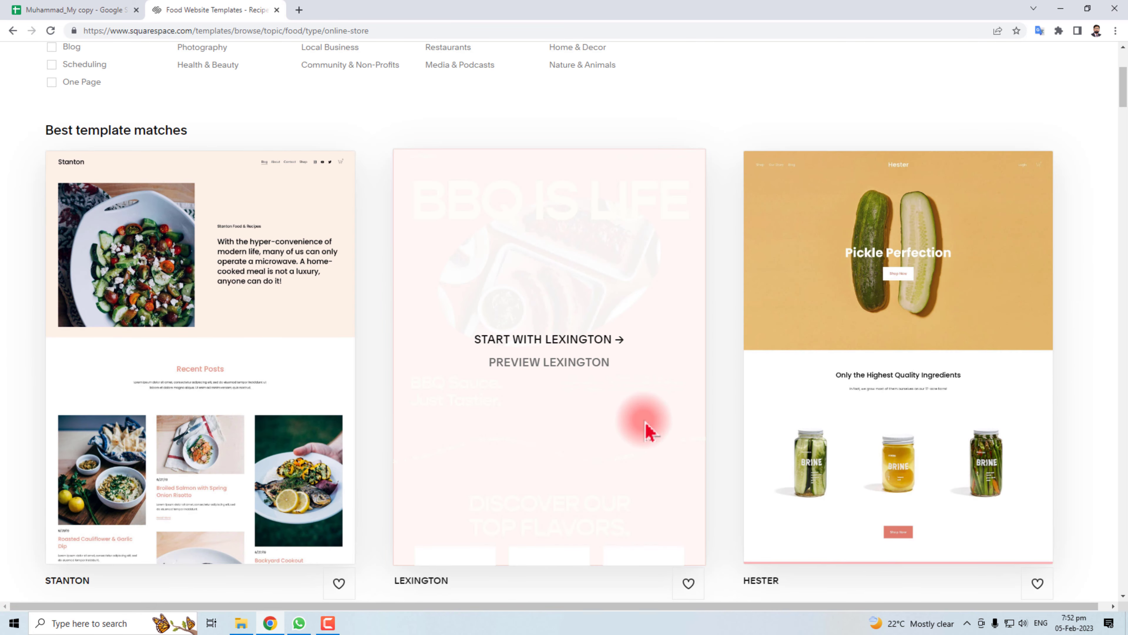
scroll(1106, 427, up, 4)
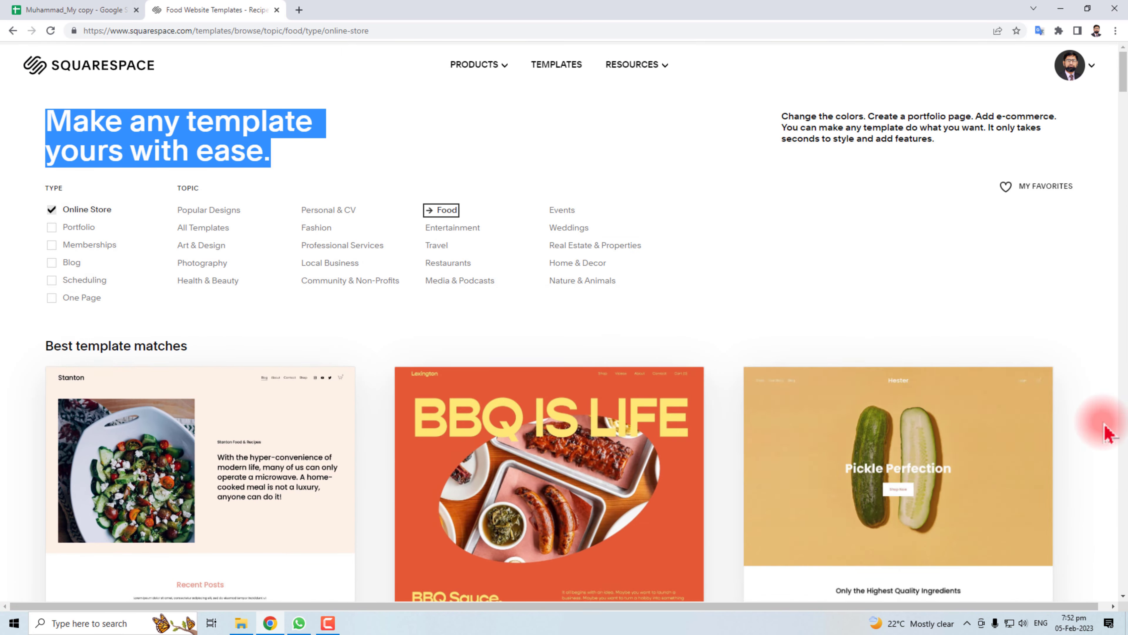
scroll(698, 360, down, 4)
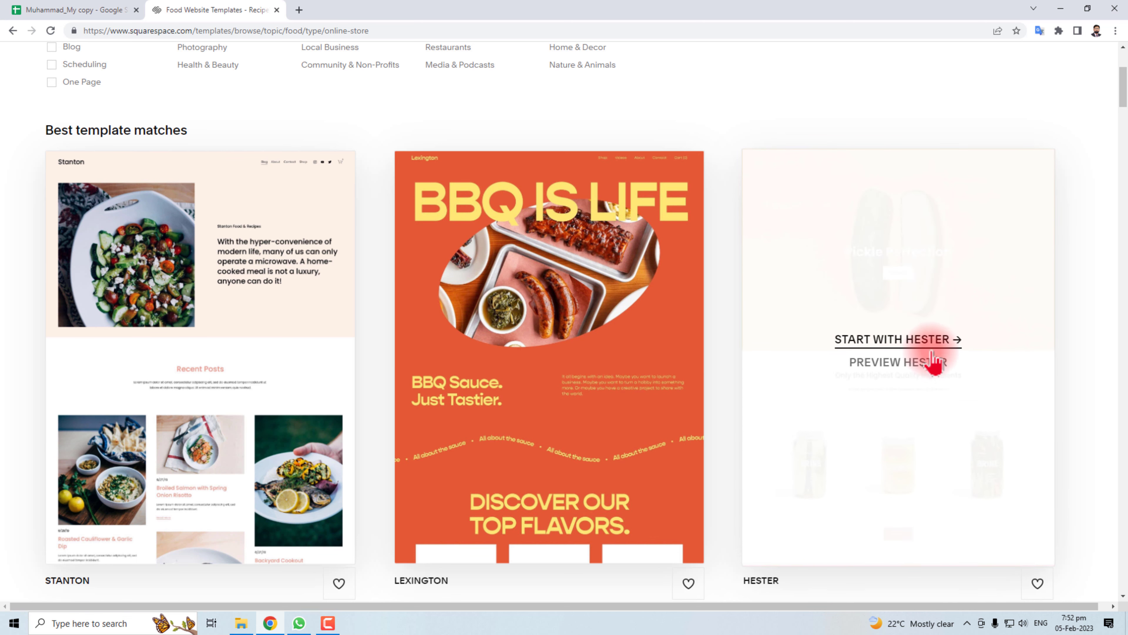
click(886, 368)
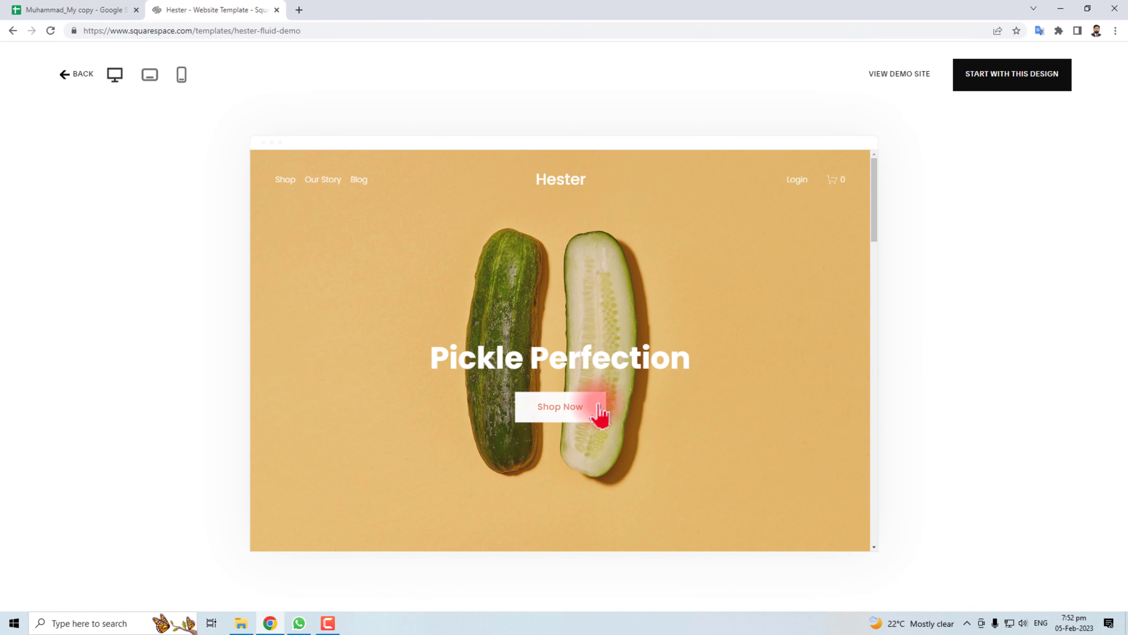
scroll(601, 413, down, 10)
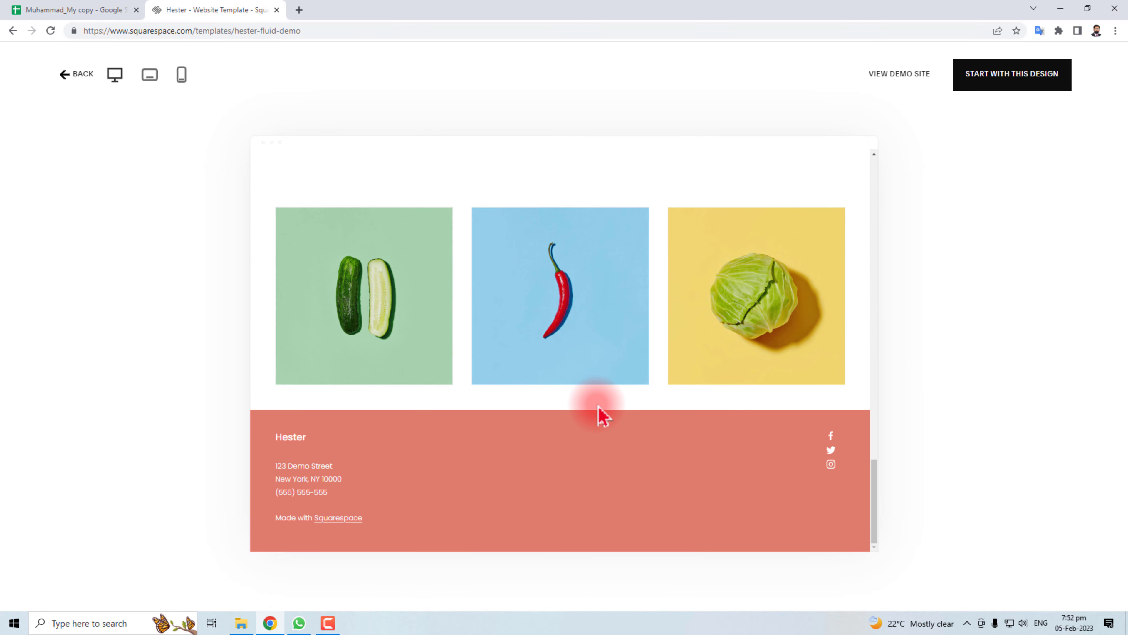
scroll(601, 415, up, 10)
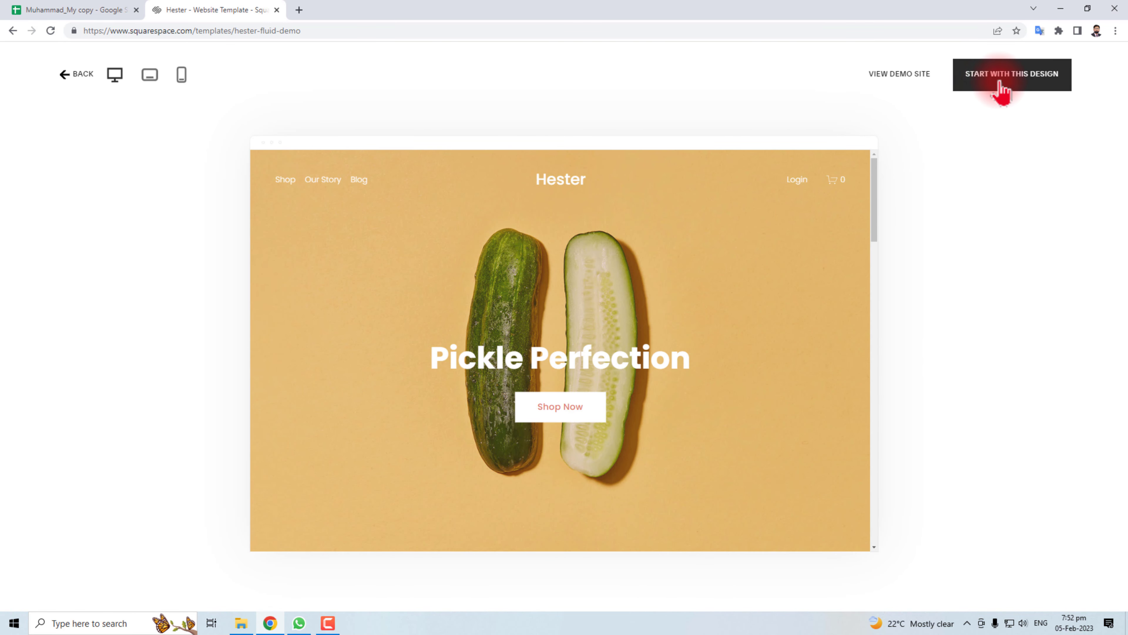
click(1009, 89)
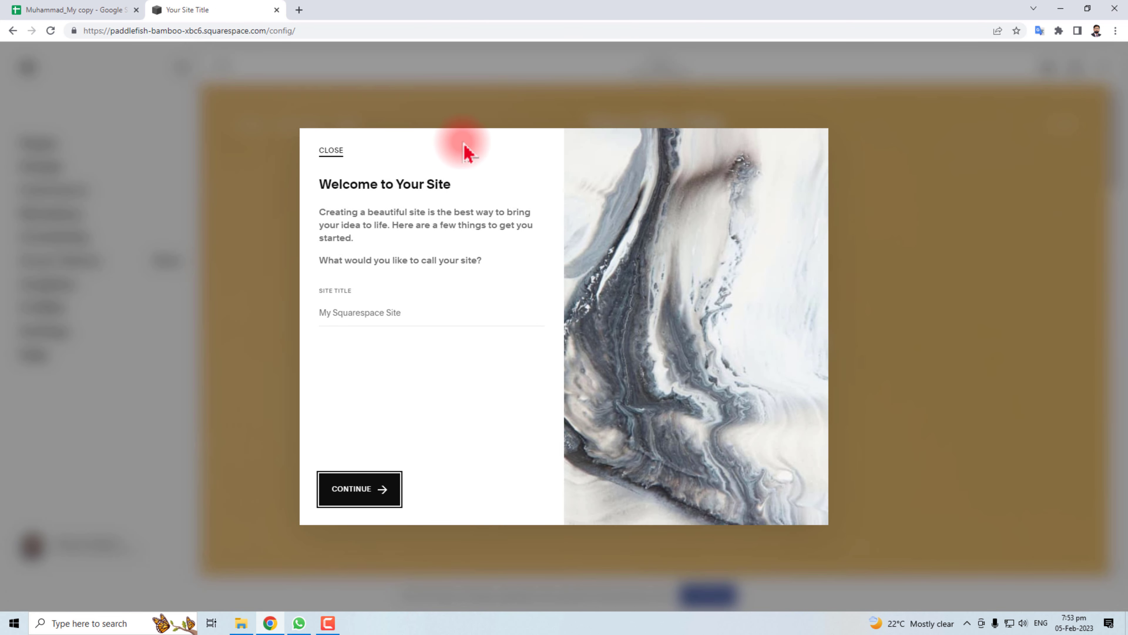
- Set the site title to "Family Shopper Broadoak" and complete the welcome walkthrough
click(336, 312)
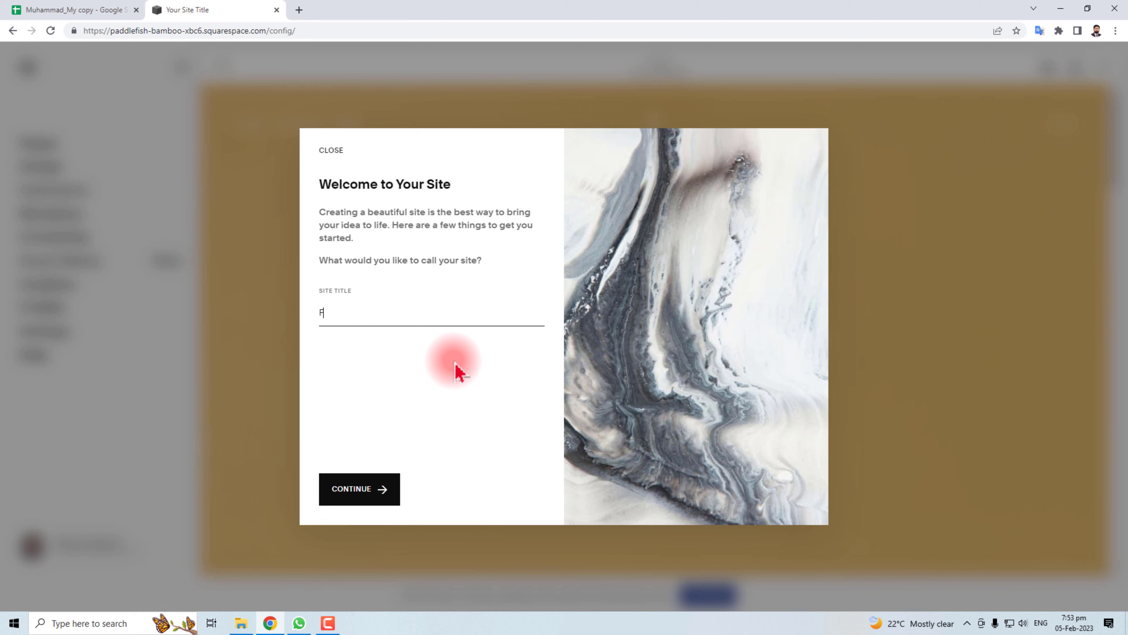
text(Family Shopper Broadcast)
click(372, 491)
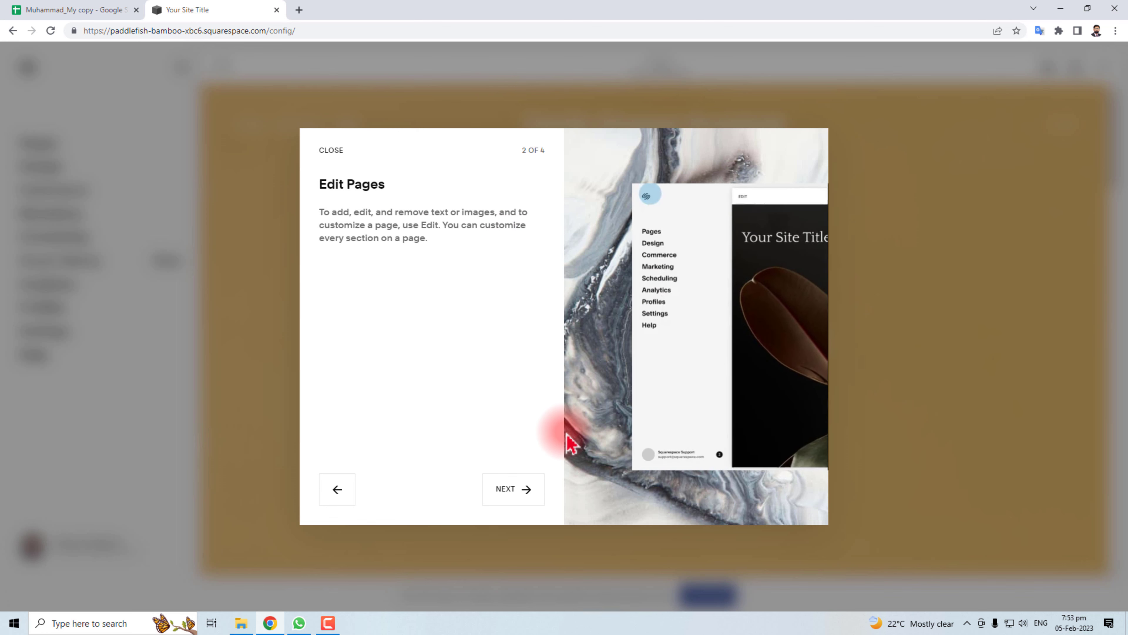
click(513, 489)
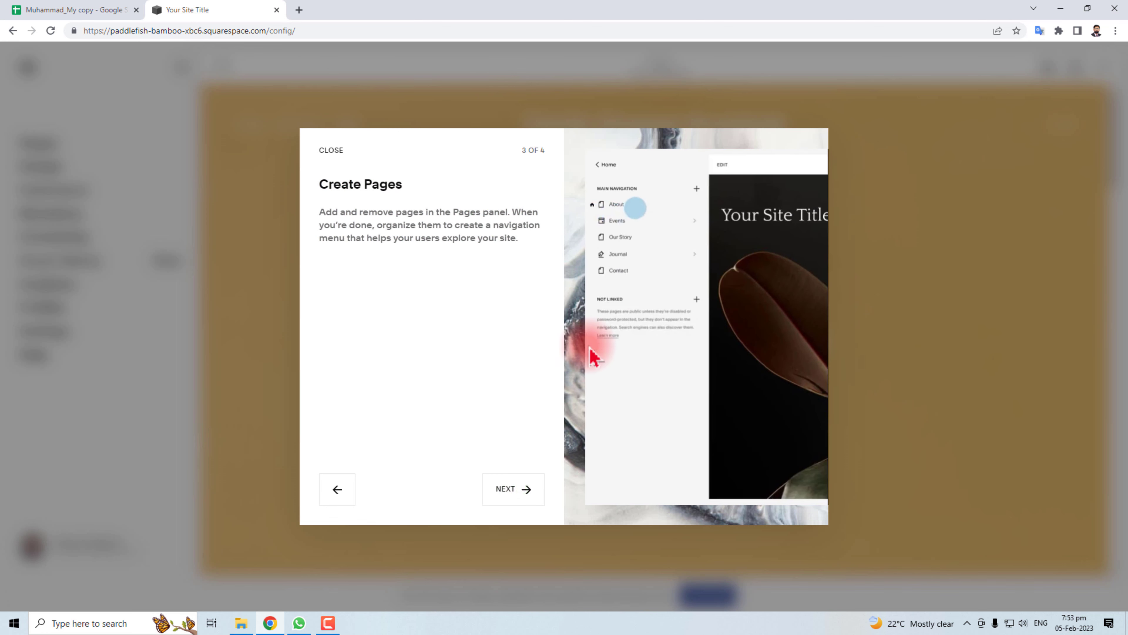
click(516, 489)
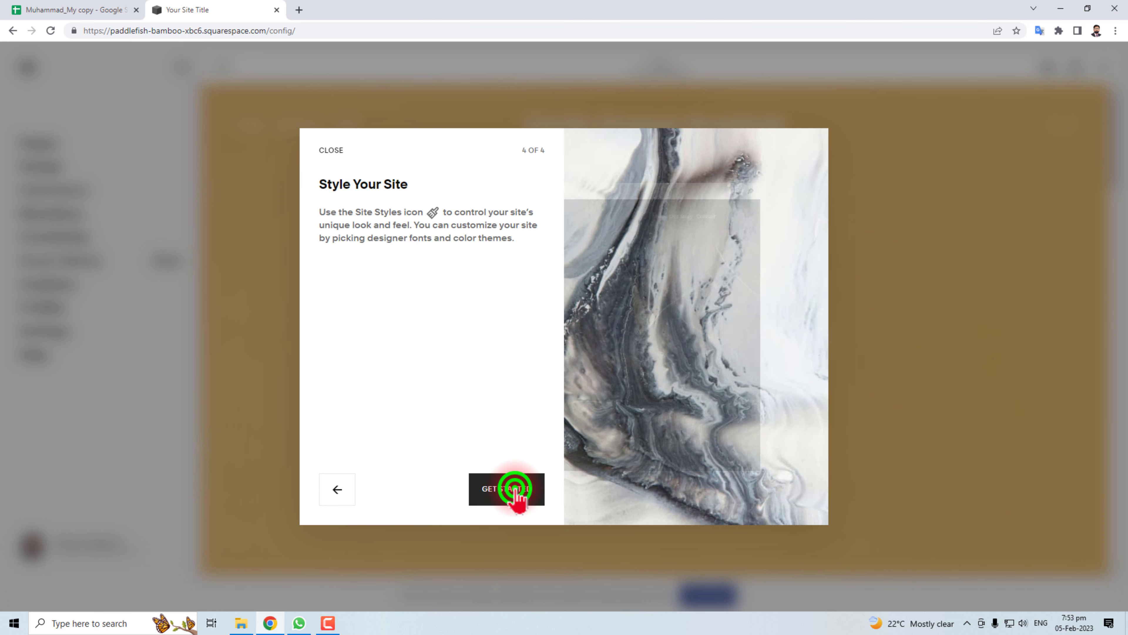
click(517, 496)
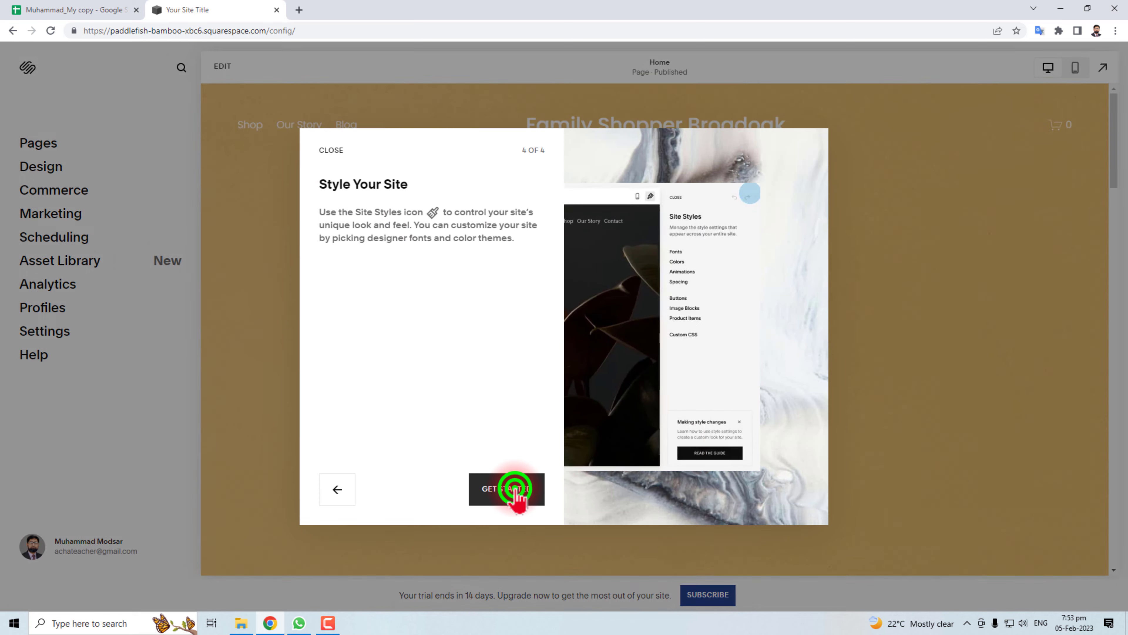
- Examine the new home page's content in the site preview and in the full-screen view
scroll(457, 356, down, 5)
scroll(457, 356, down, 10)
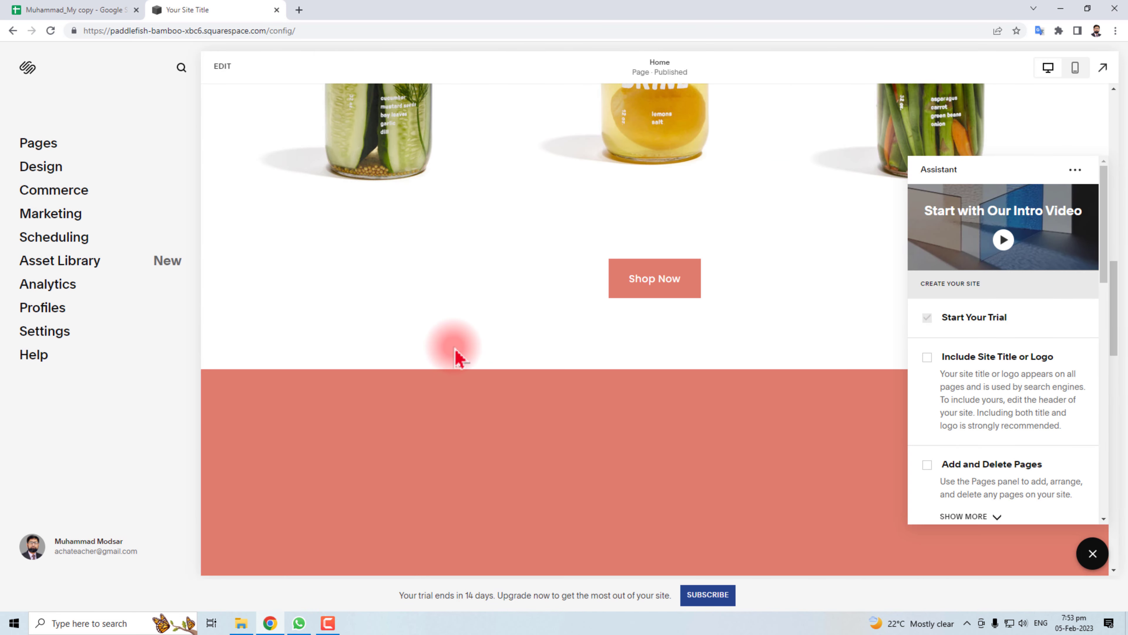
scroll(458, 355, up, 15)
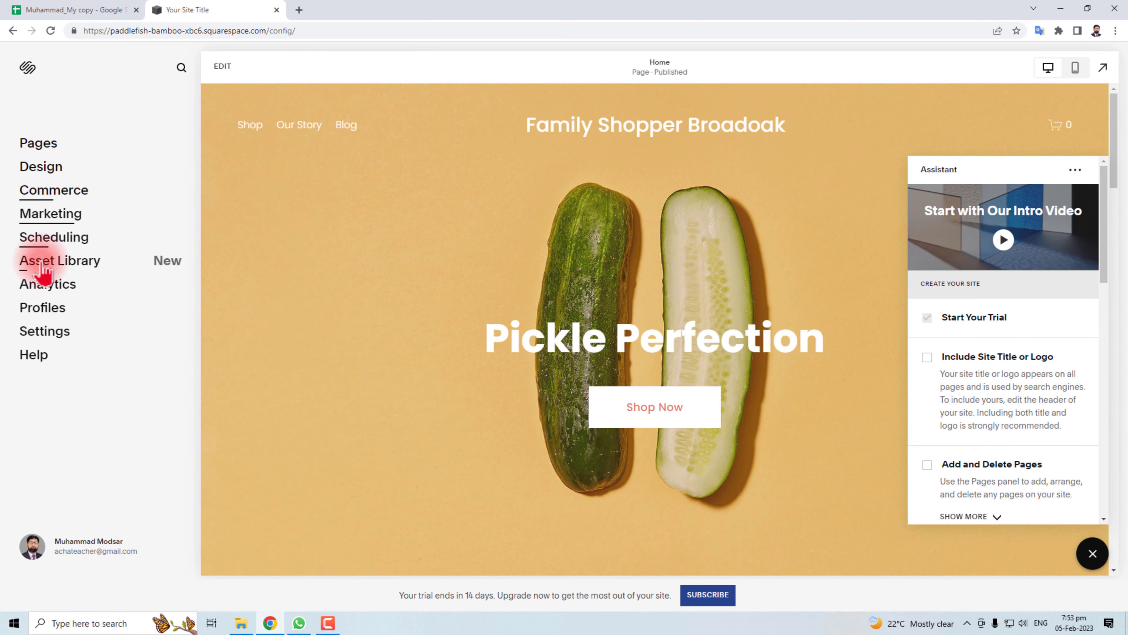
scroll(414, 317, down, 20)
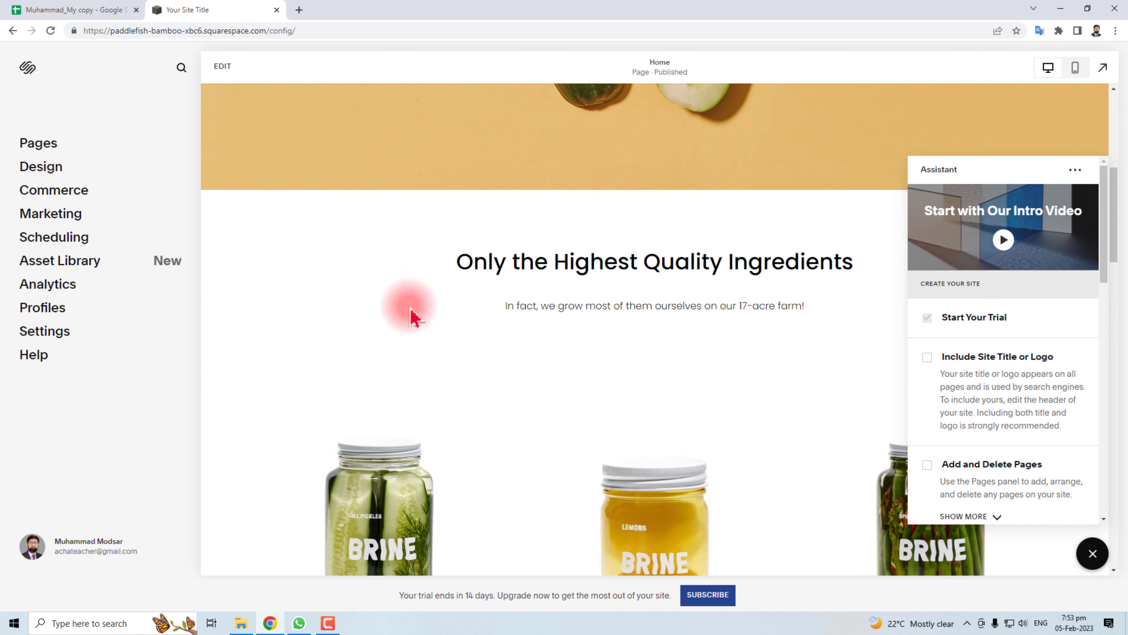
scroll(414, 317, up, 20)
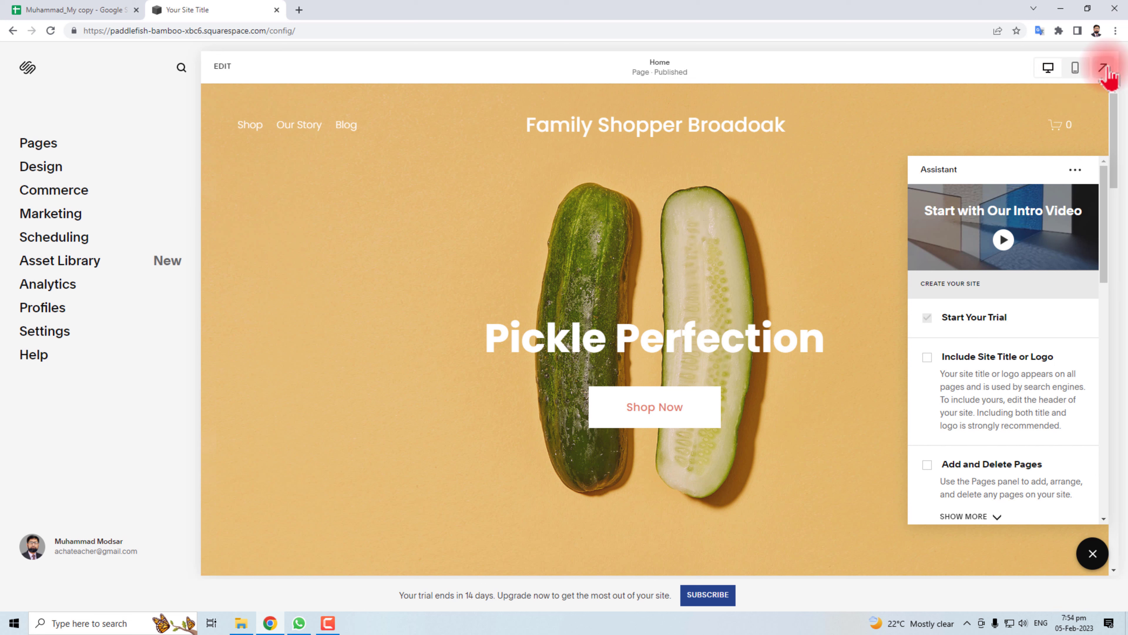
click(1106, 67)
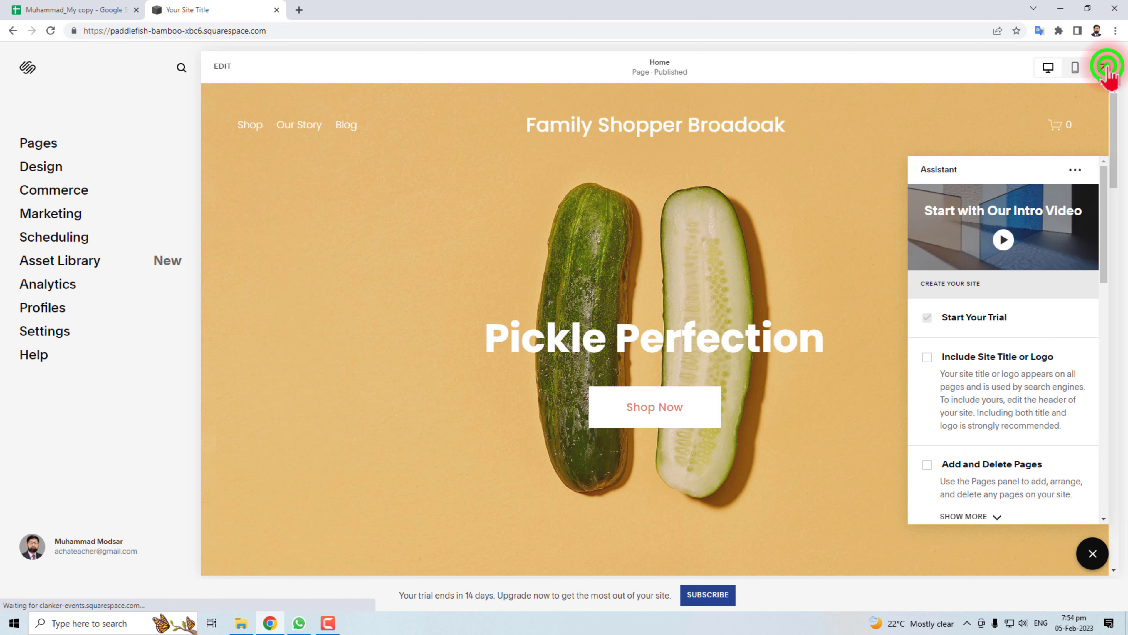
scroll(235, 362, down, 15)
scroll(235, 362, down, 15)
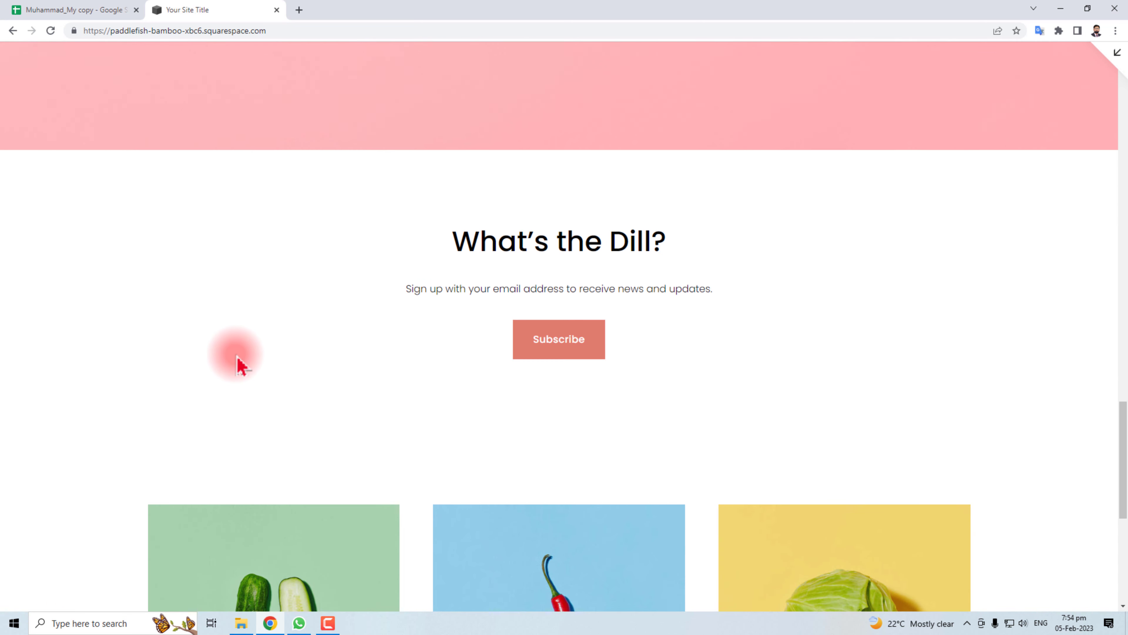
scroll(237, 363, up, 20)
scroll(238, 358, up, 10)
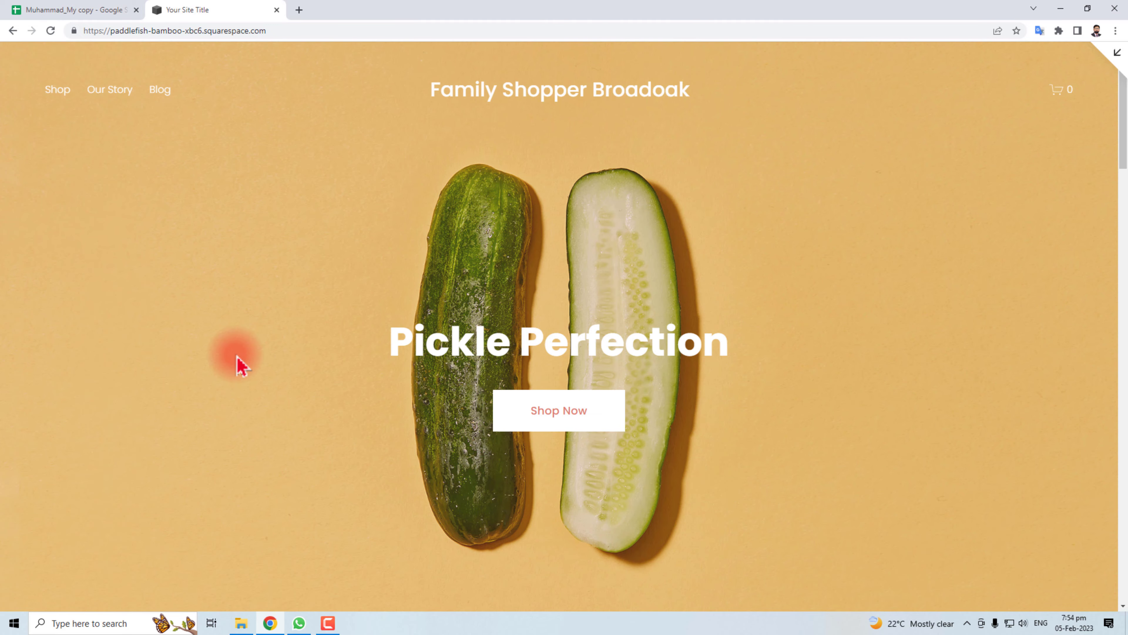
- Visit the site's Shop and Our Story pages, check the home page again and return to the site management view
click(56, 89)
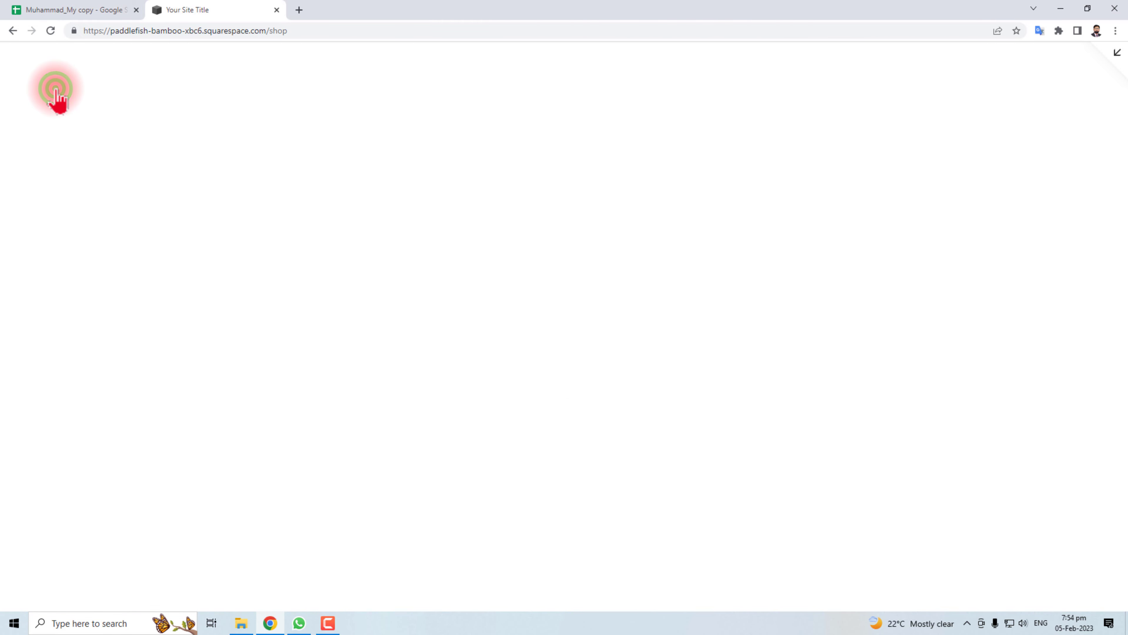
click(12, 30)
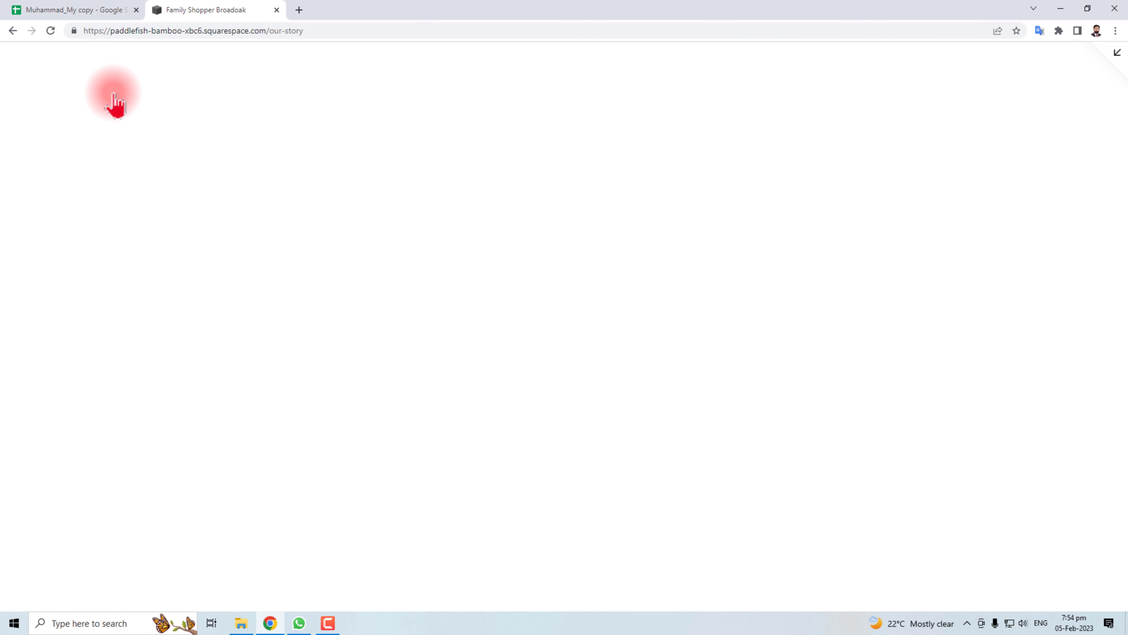
click(12, 30)
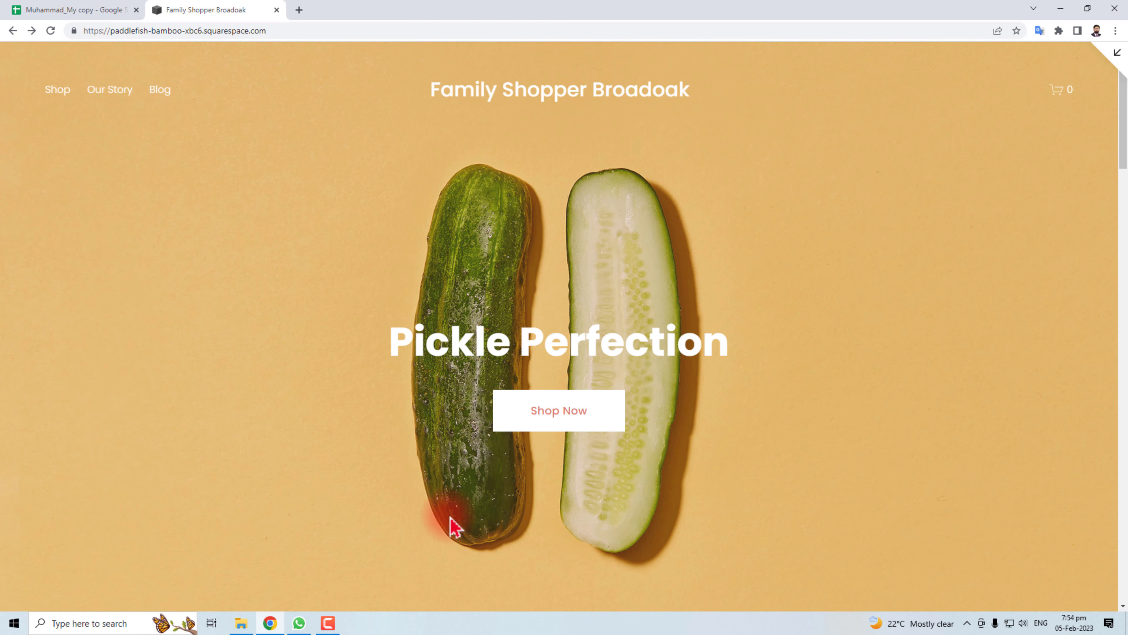
scroll(450, 527, down, 20)
scroll(450, 527, up, 20)
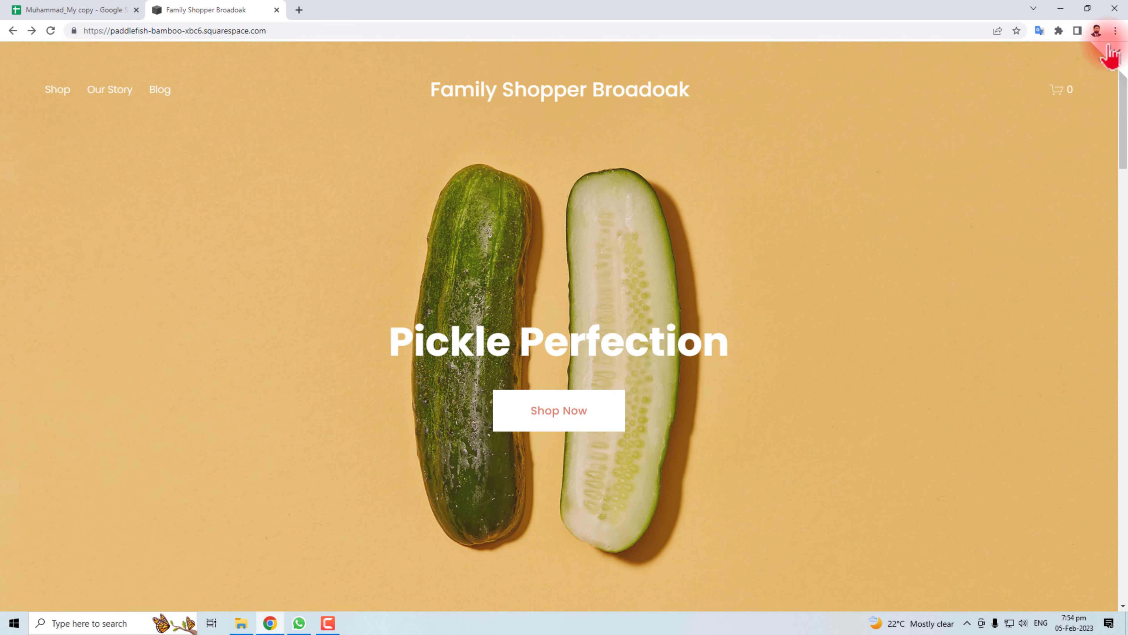
click(1116, 52)
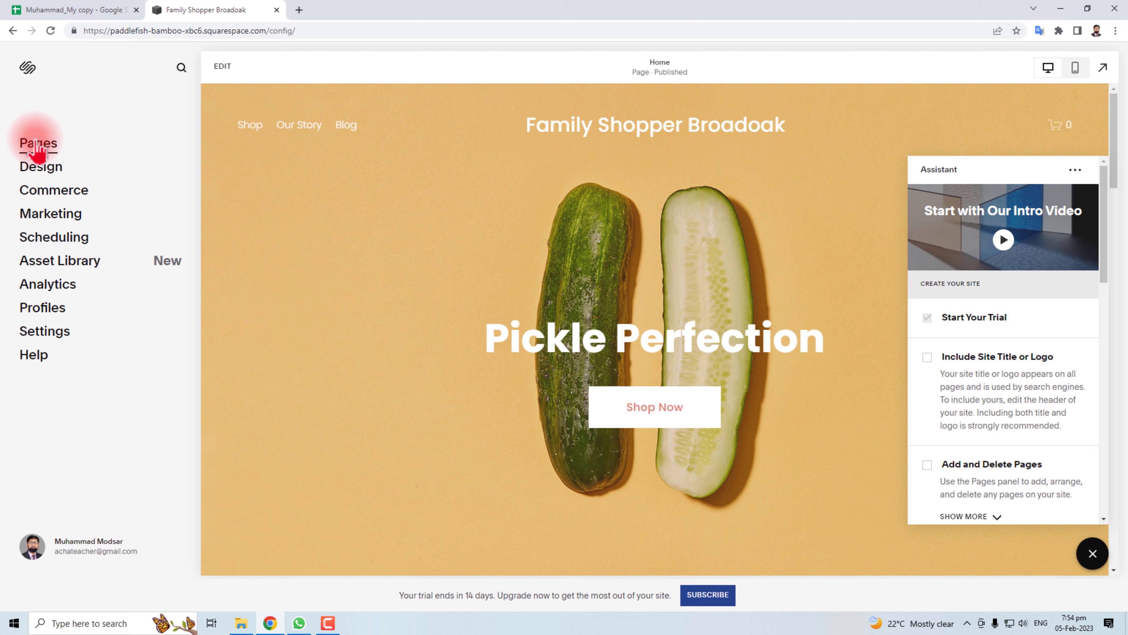
- Open the Home page for editing and look through its sections
scroll(488, 377, down, 10)
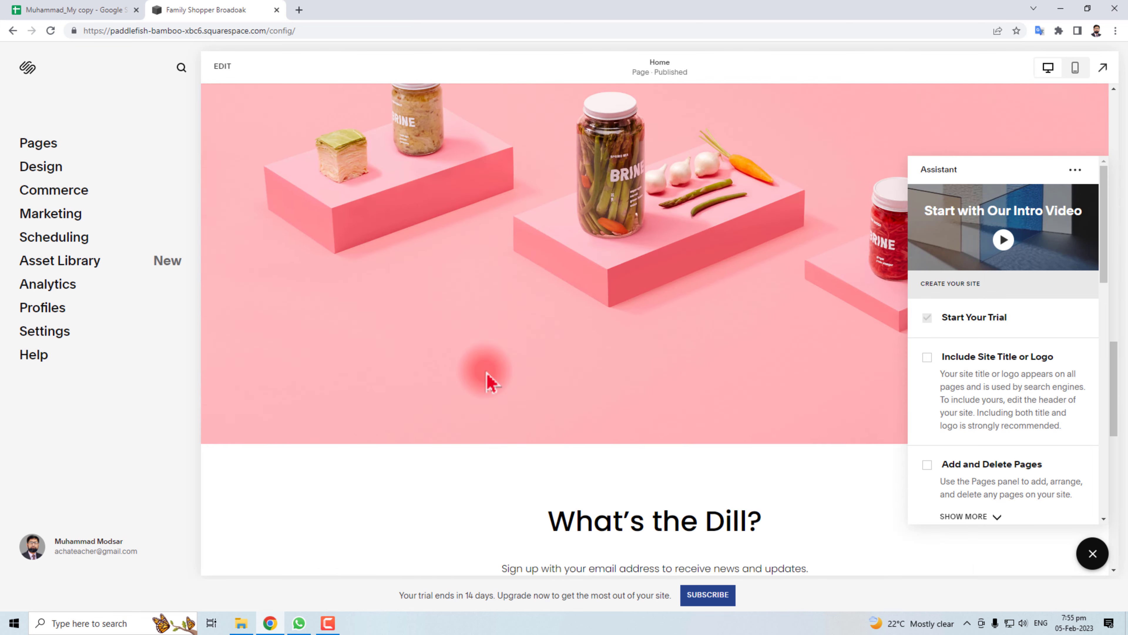
scroll(489, 381, up, 10)
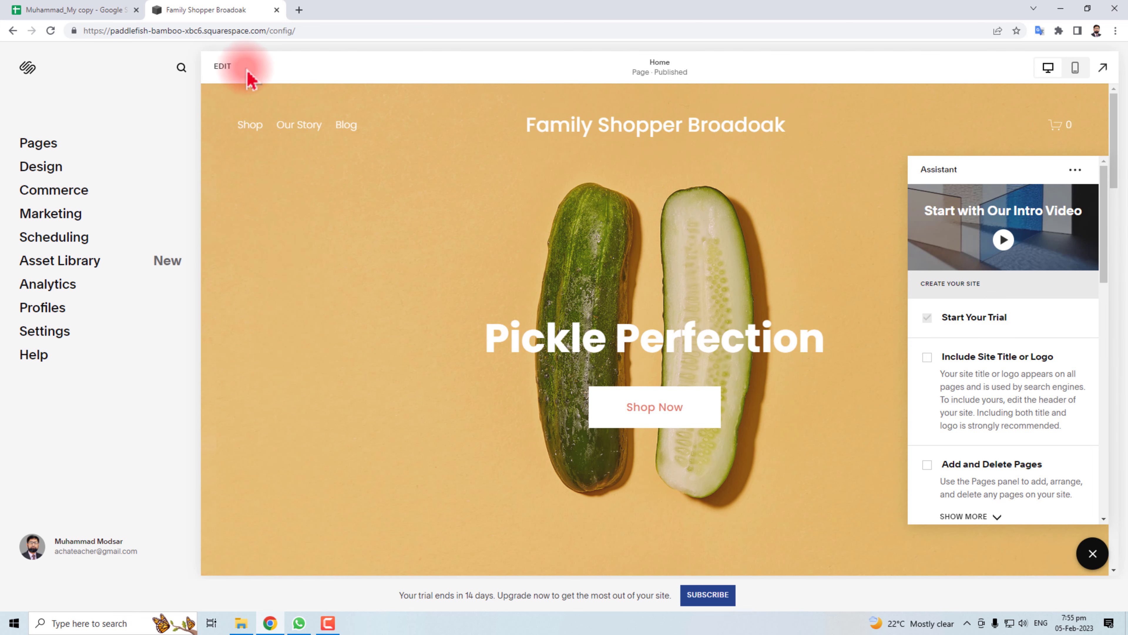
click(224, 66)
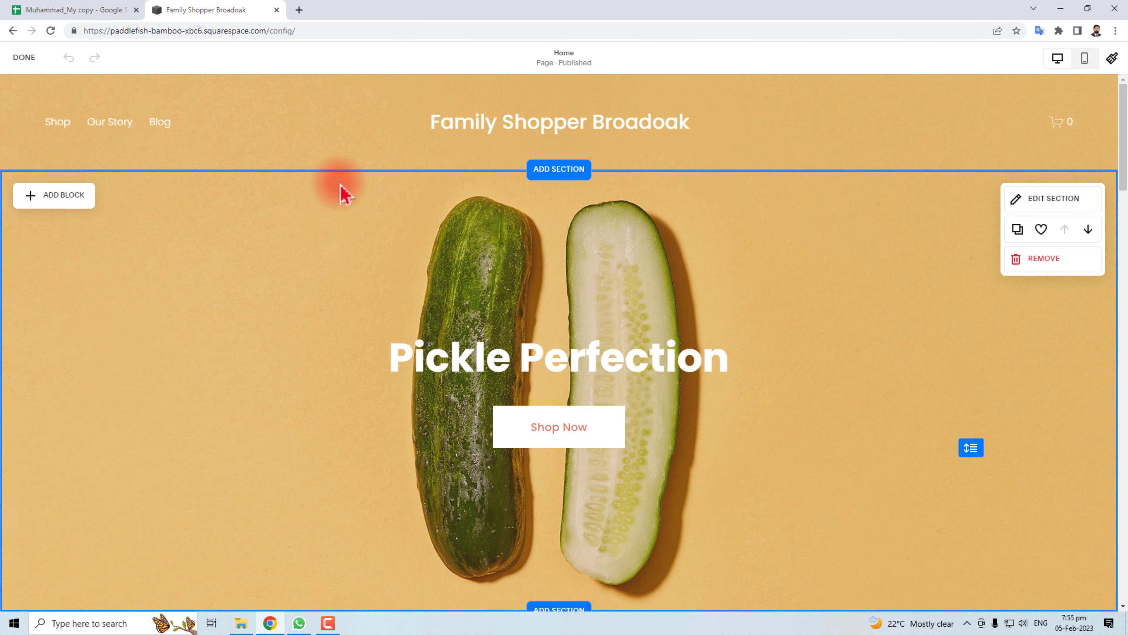
mouse_move(350, 151)
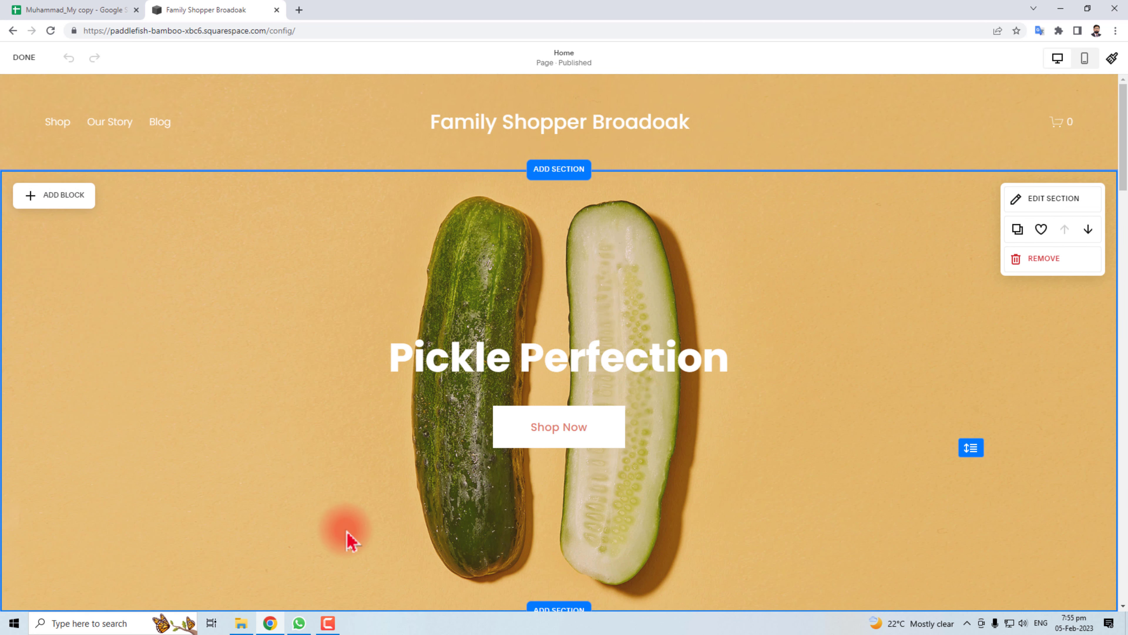
scroll(345, 534, down, 8)
scroll(550, 313, down, 5)
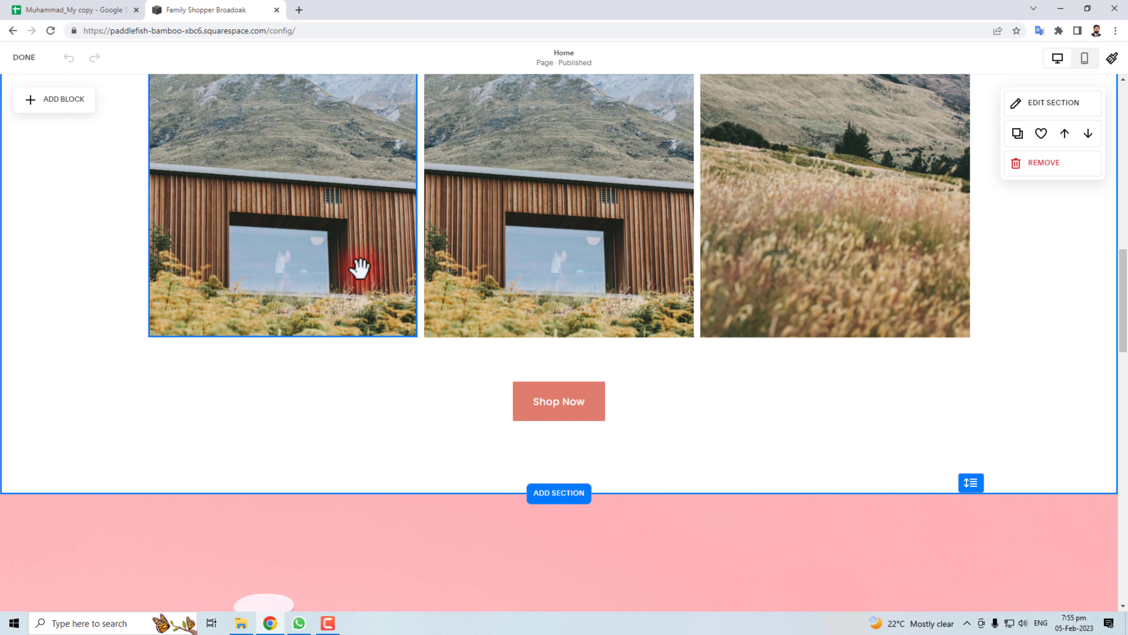
scroll(607, 489, down, 5)
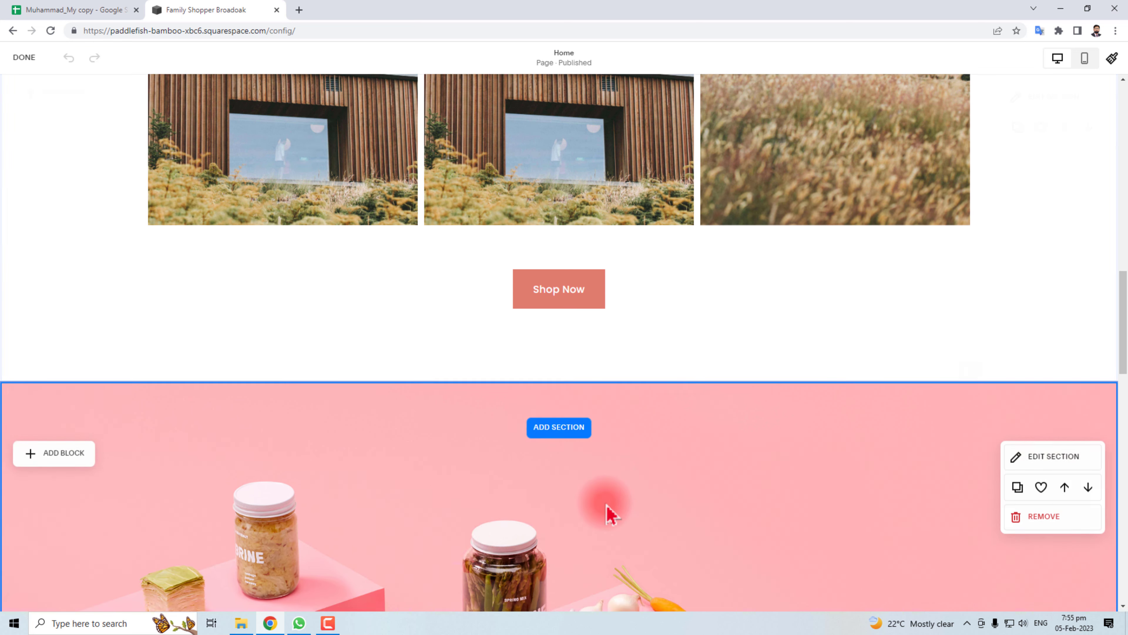
scroll(604, 471, up, 18)
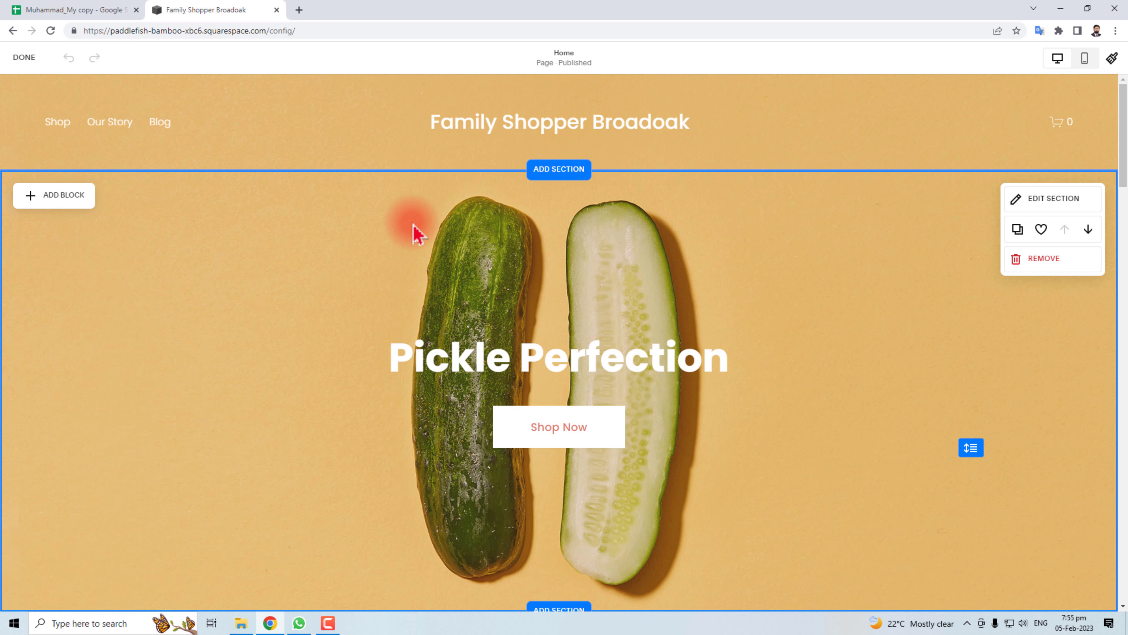
- Open the site header for editing and review its site title and logo settings, including the mobile logo option
mouse_move(496, 133)
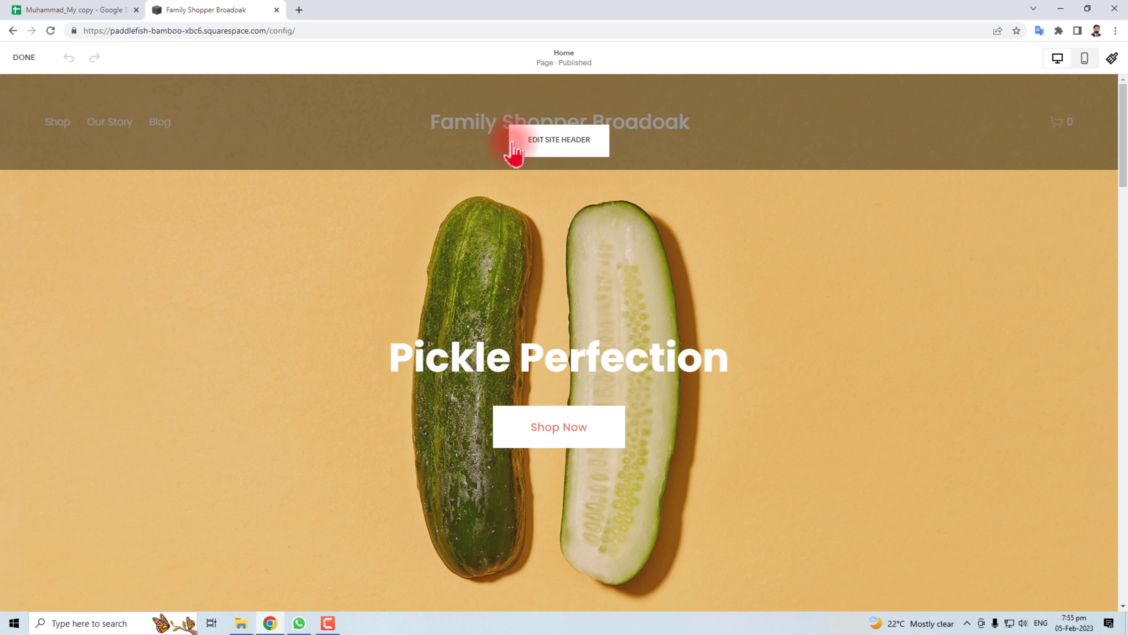
click(562, 139)
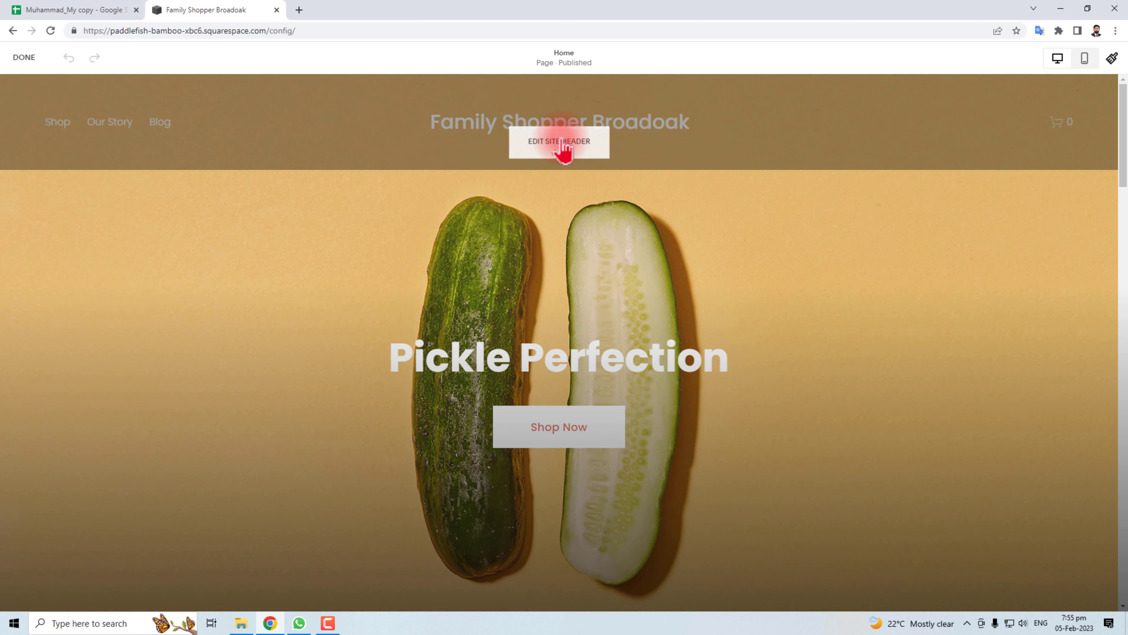
drag(997, 202, 990, 176)
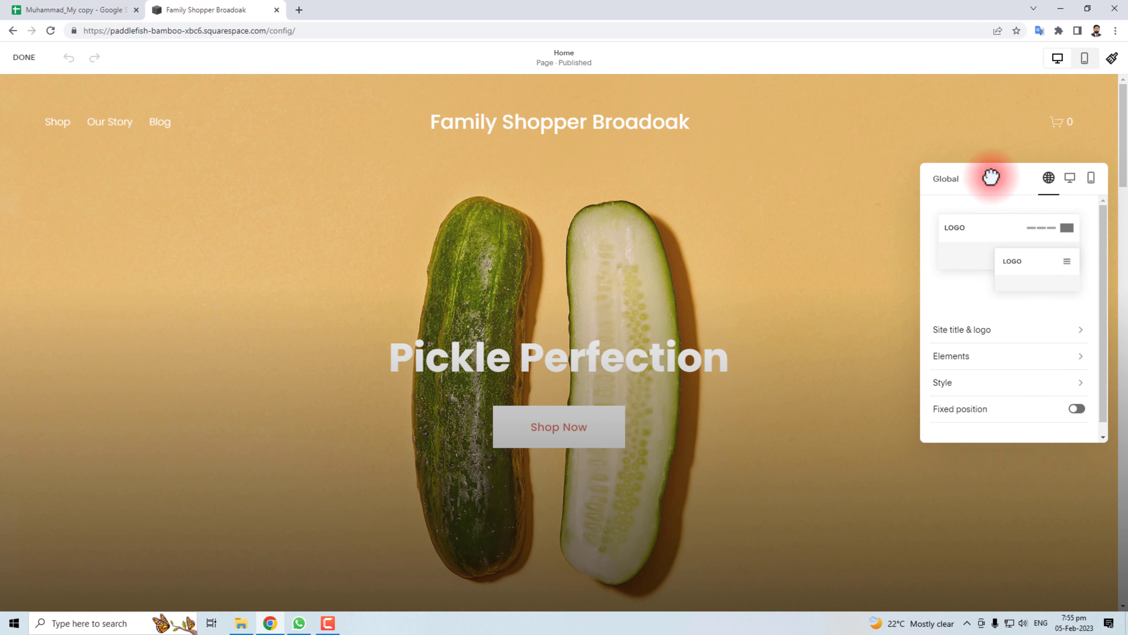
scroll(1106, 345, down, 1)
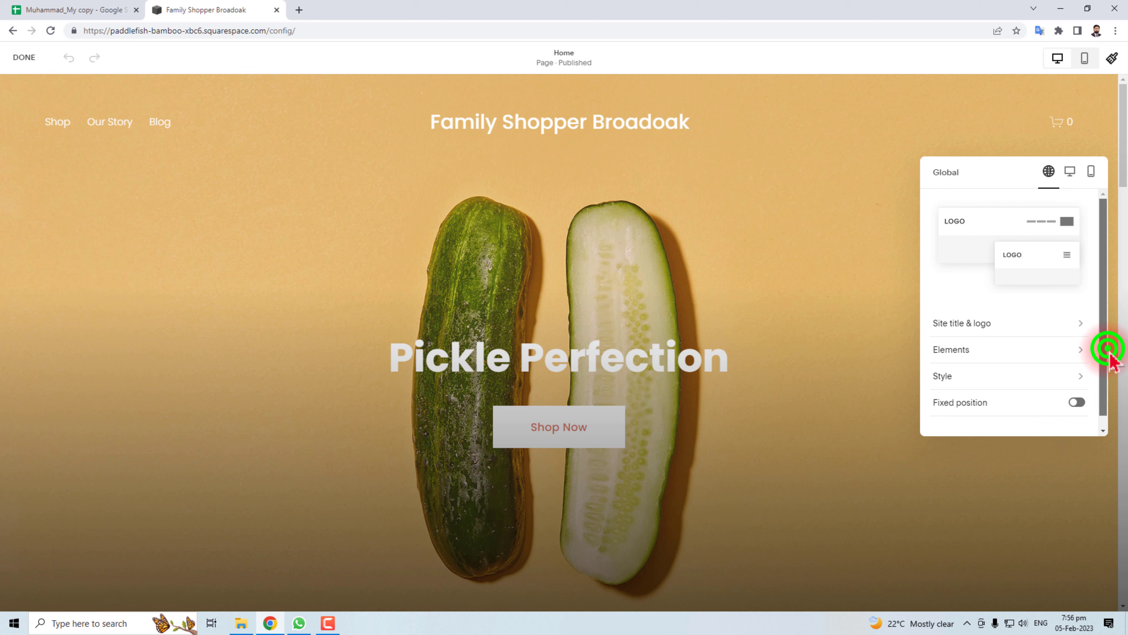
click(1033, 315)
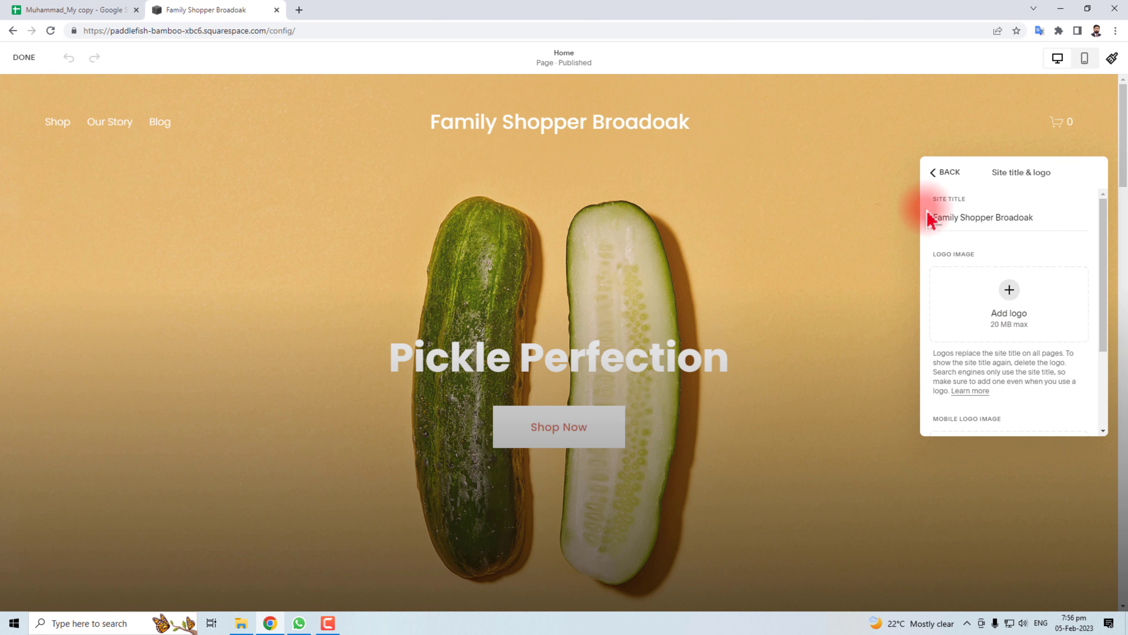
scroll(1022, 320, down, 2)
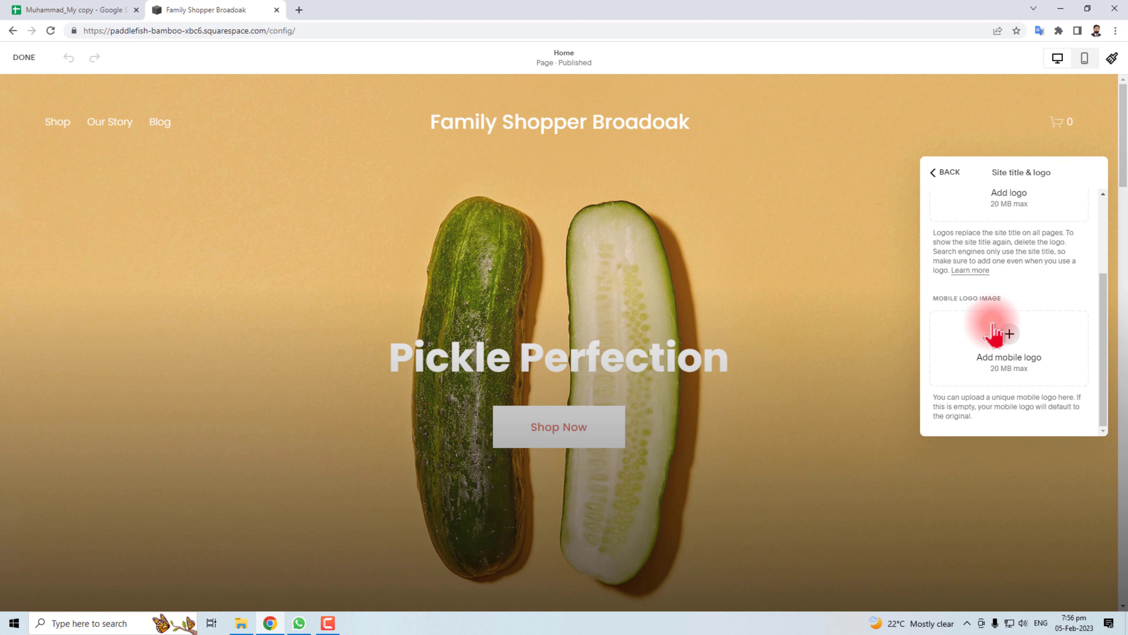
scroll(986, 324, up, 3)
click(932, 173)
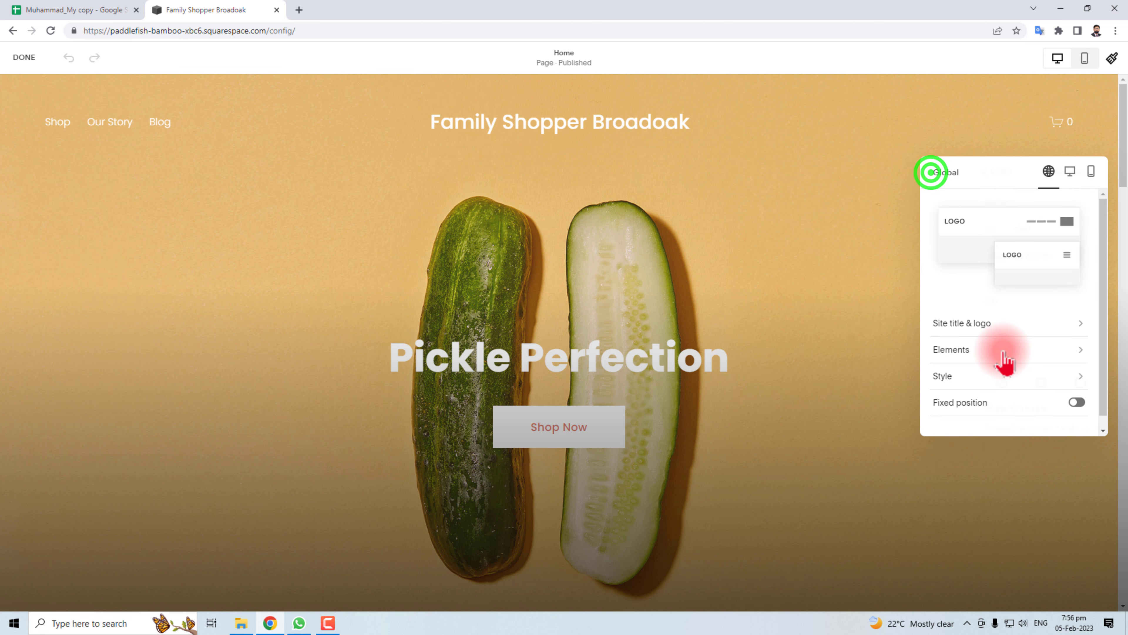
- Enable the Get Started button and the social links among the site header's elements
click(1006, 349)
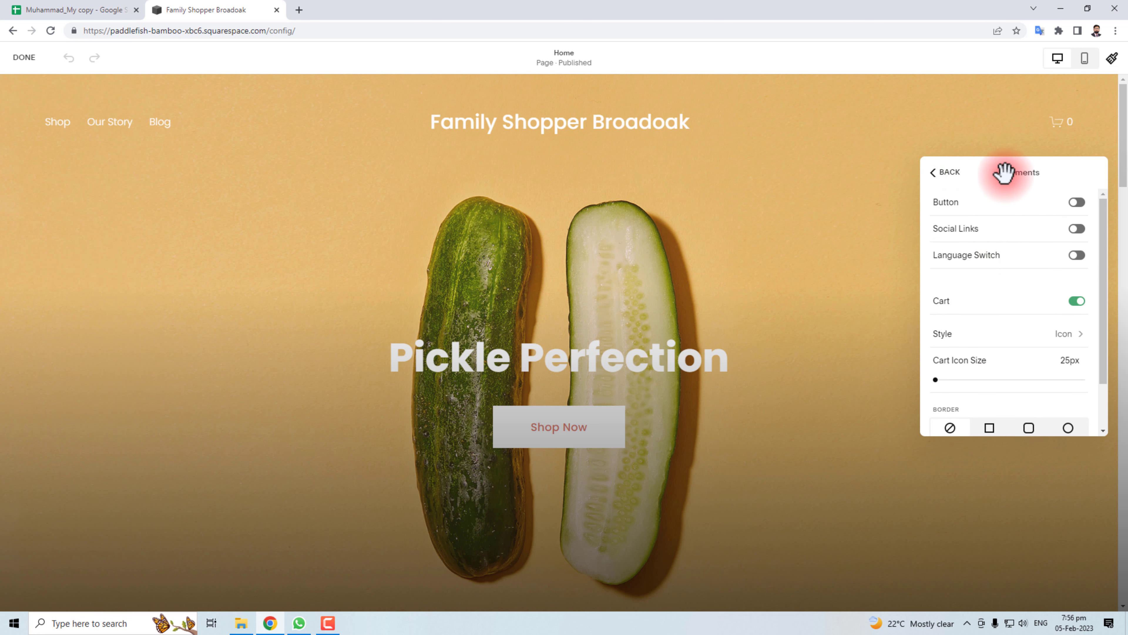
click(1078, 202)
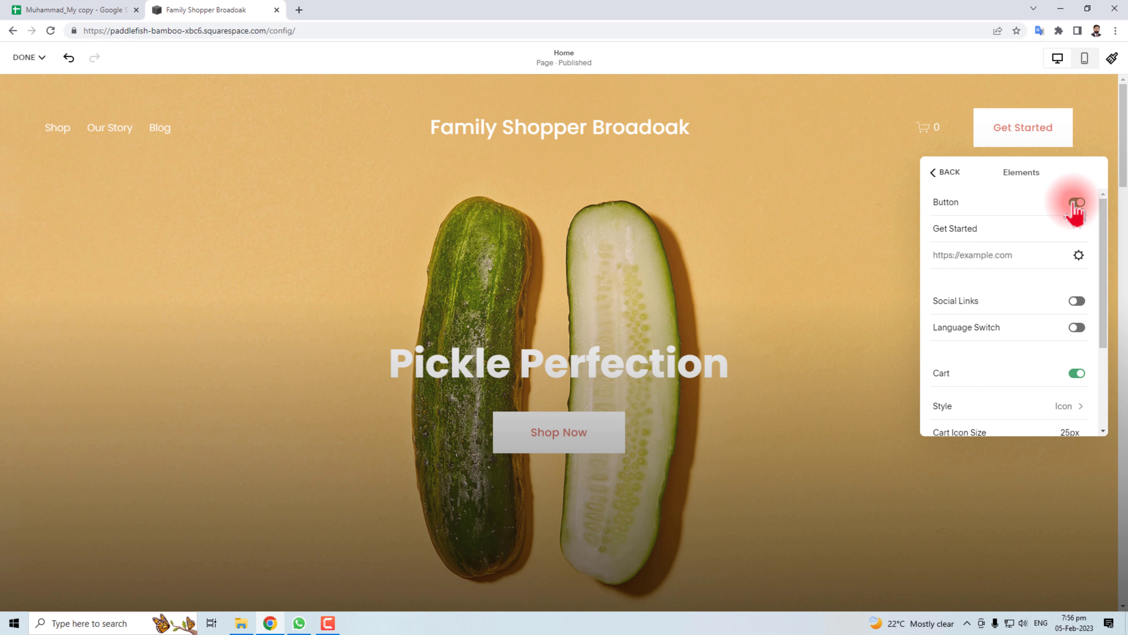
click(1076, 203)
click(1078, 229)
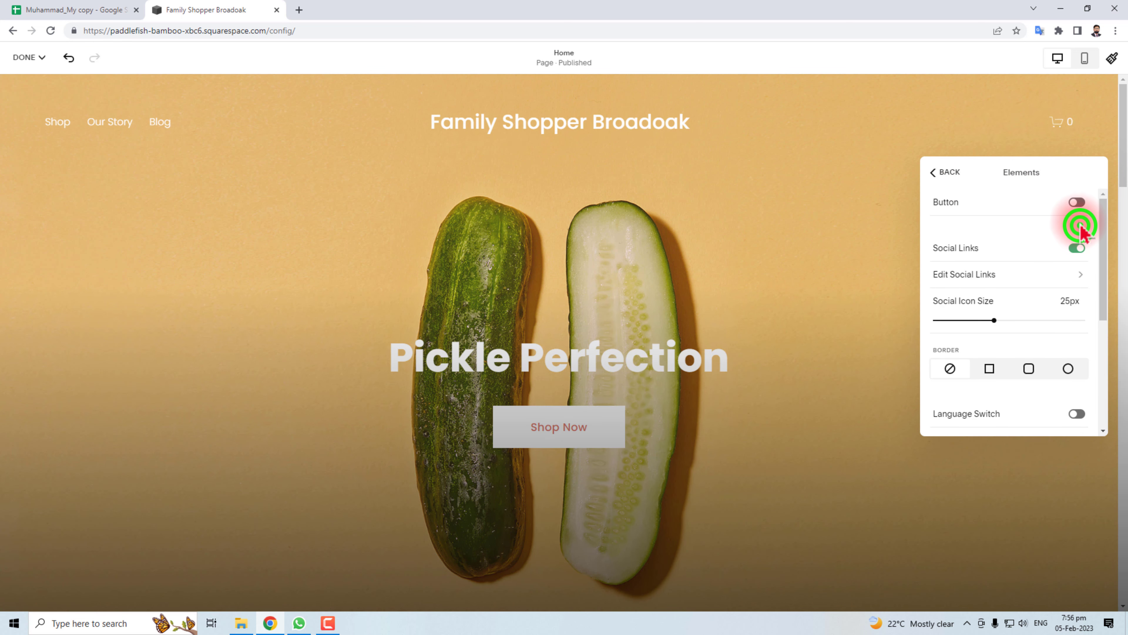
click(1078, 202)
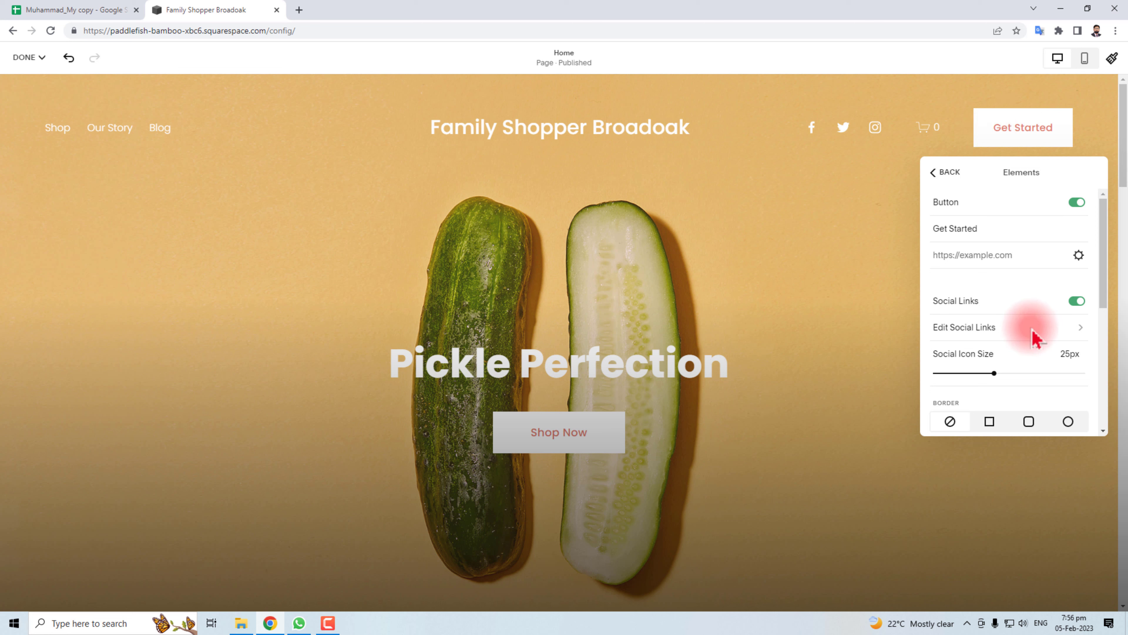
scroll(1034, 338, down, 5)
scroll(1035, 339, up, 4)
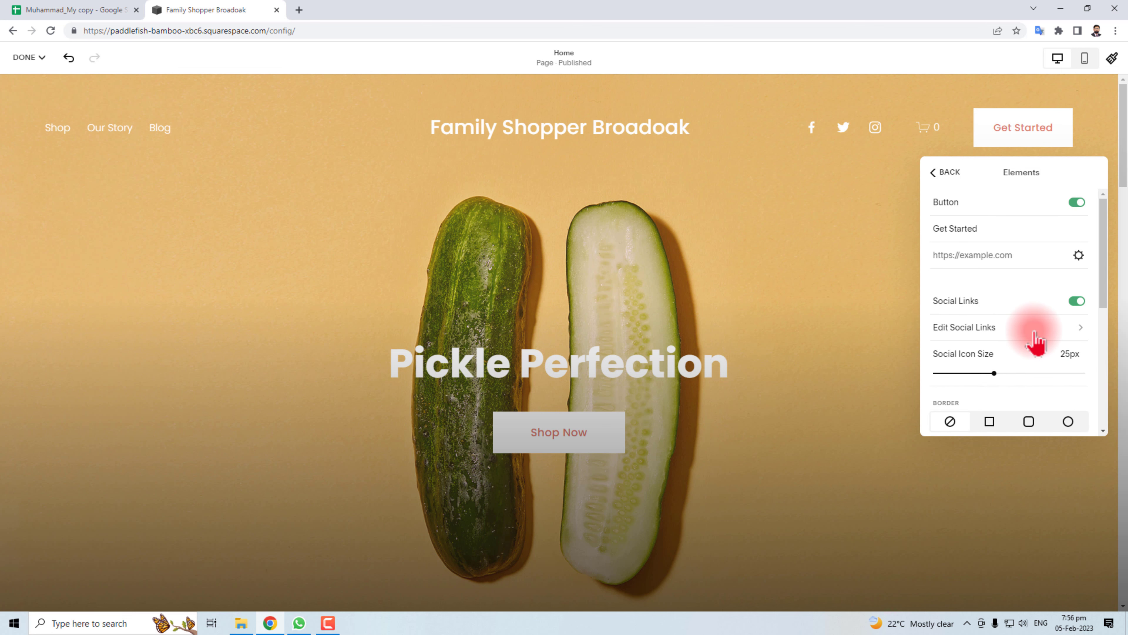
scroll(1035, 333, down, 1)
scroll(1035, 332, up, 1)
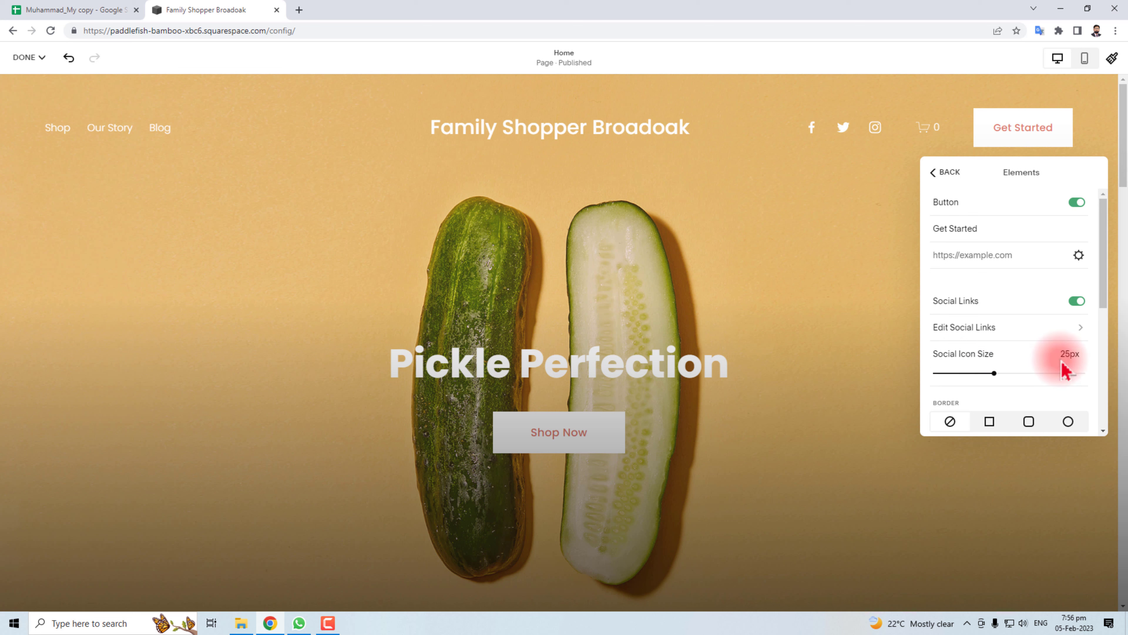
- Try toggling the header's cart and turning on its language switch, leaving the multilingual setup without changes
scroll(1045, 367, down, 5)
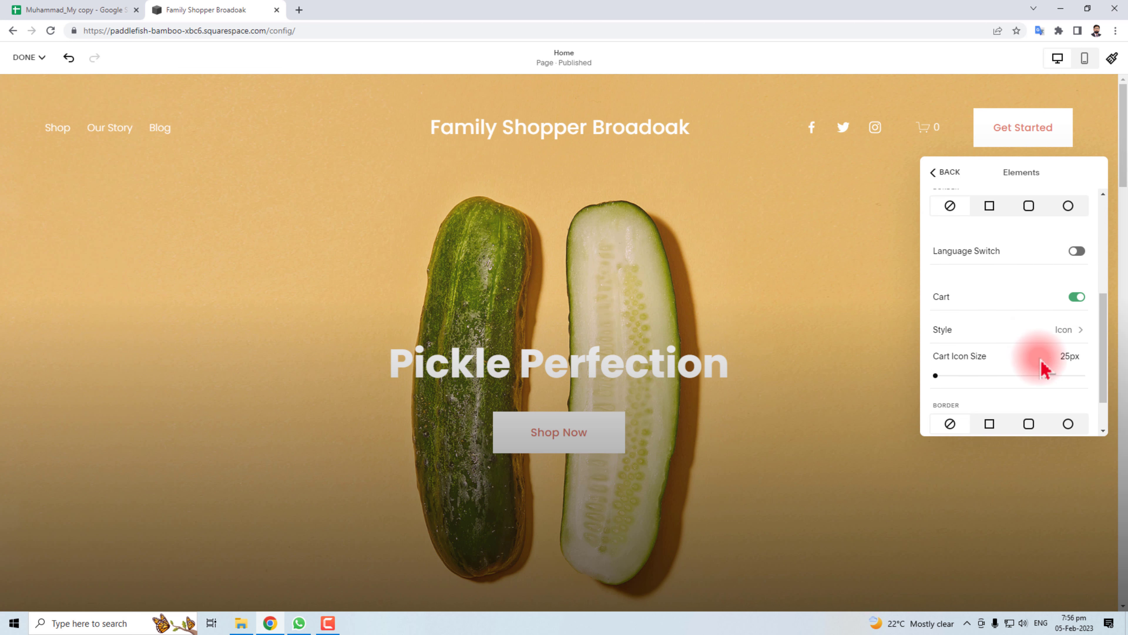
click(1076, 297)
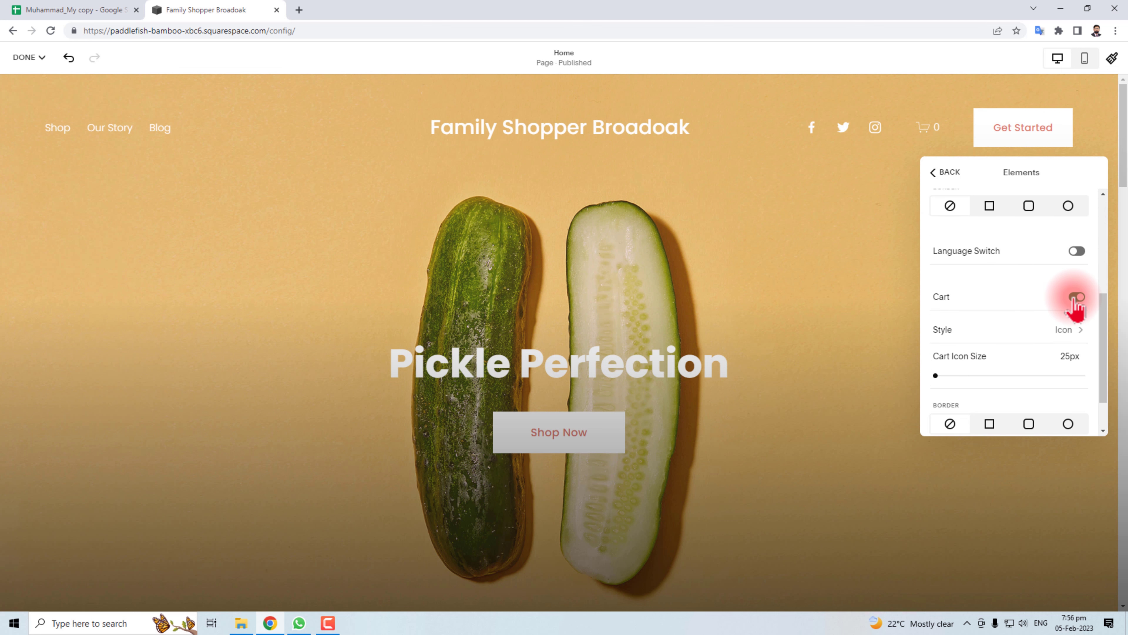
click(1079, 251)
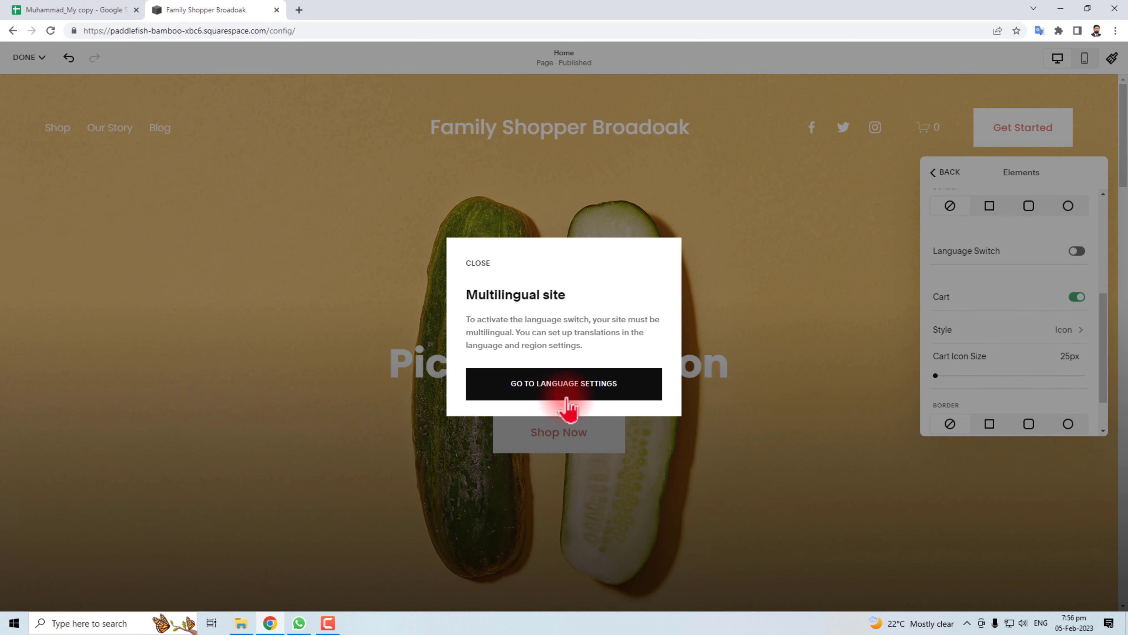
click(992, 264)
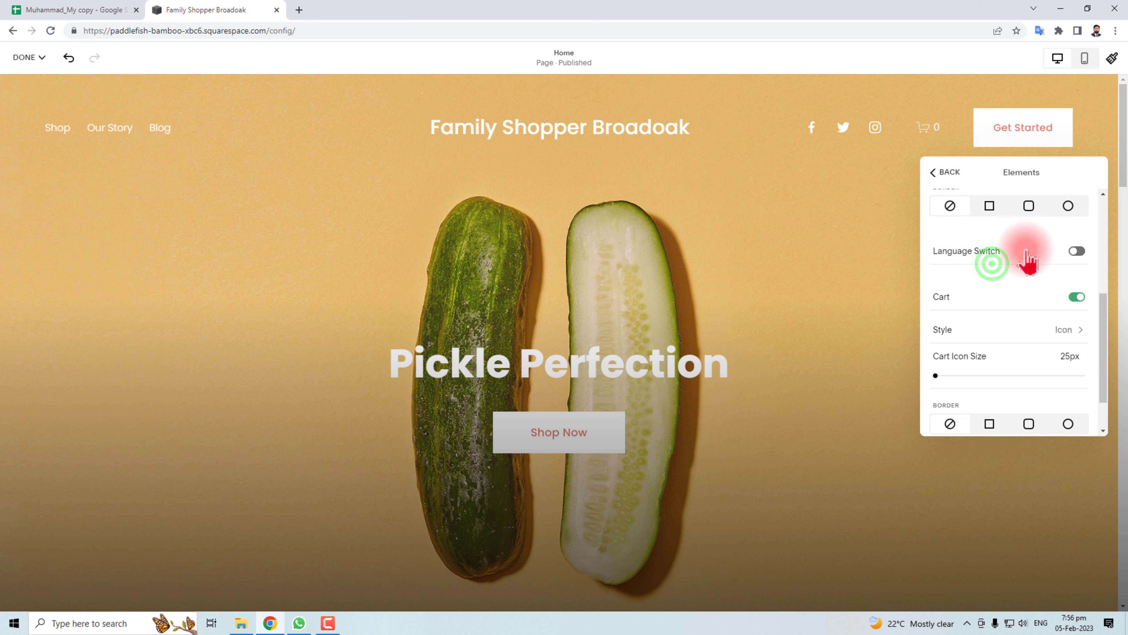
- Try a square border on the header's cart icon and restore the no-border option
scroll(1027, 317, down, 1)
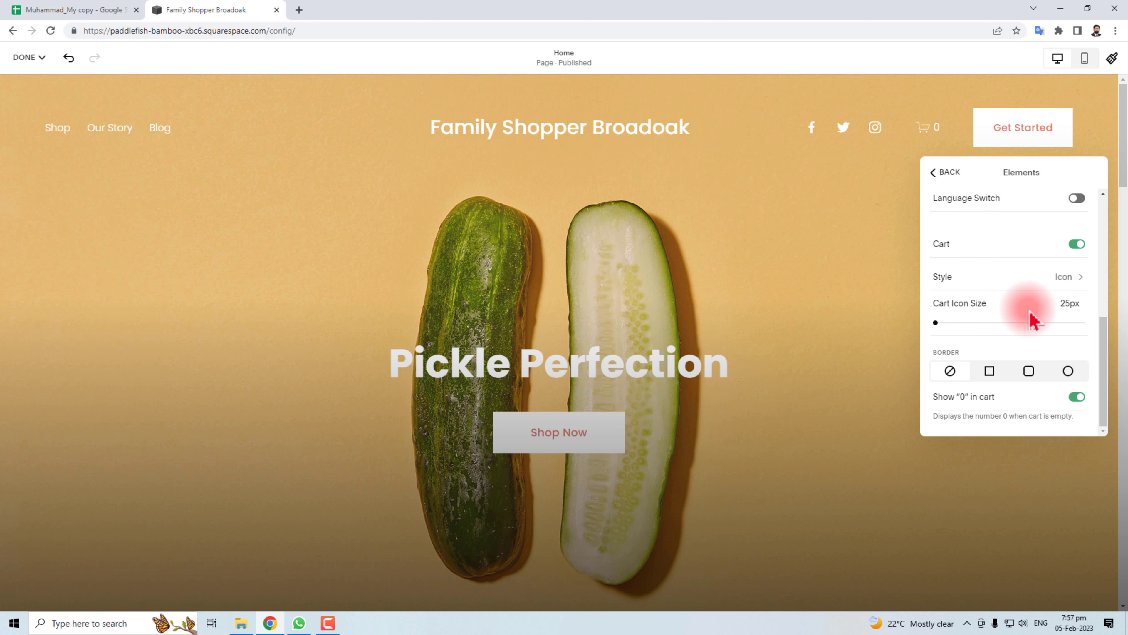
click(989, 373)
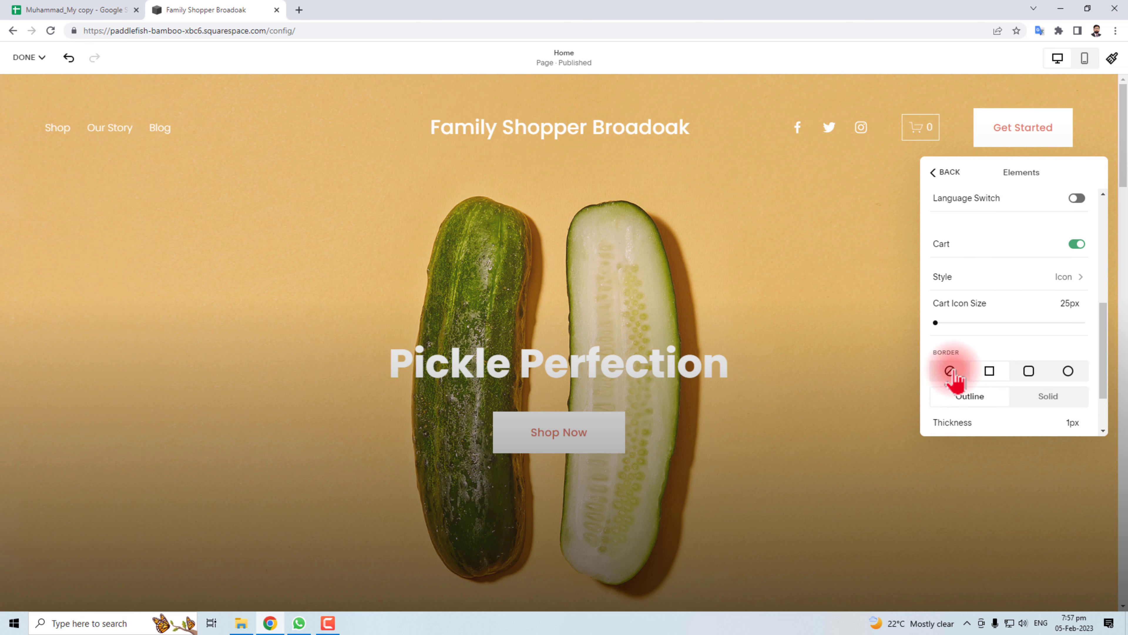
click(950, 371)
scroll(1021, 382, up, 5)
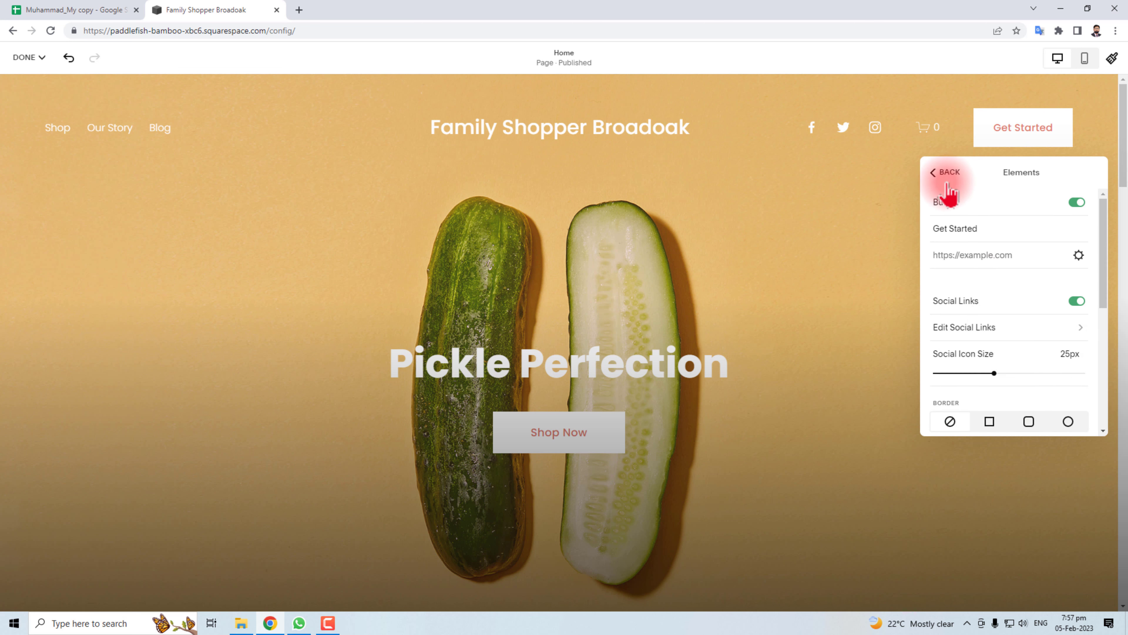
- Leave the site header settings and open the Pickle Perfection section for editing
click(933, 175)
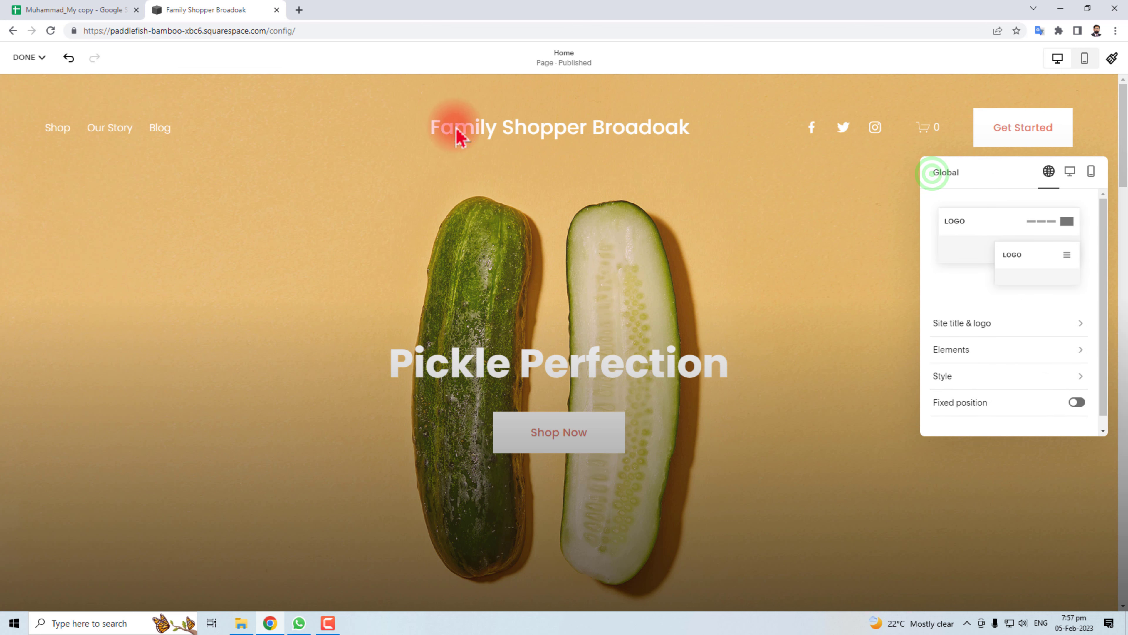
click(838, 218)
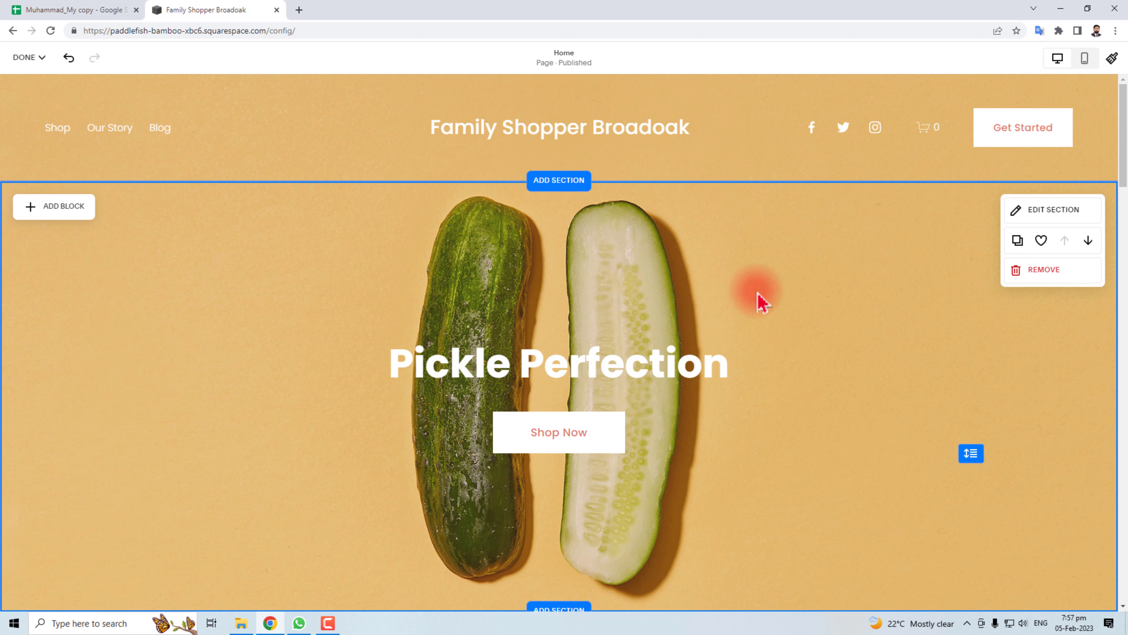
click(1052, 213)
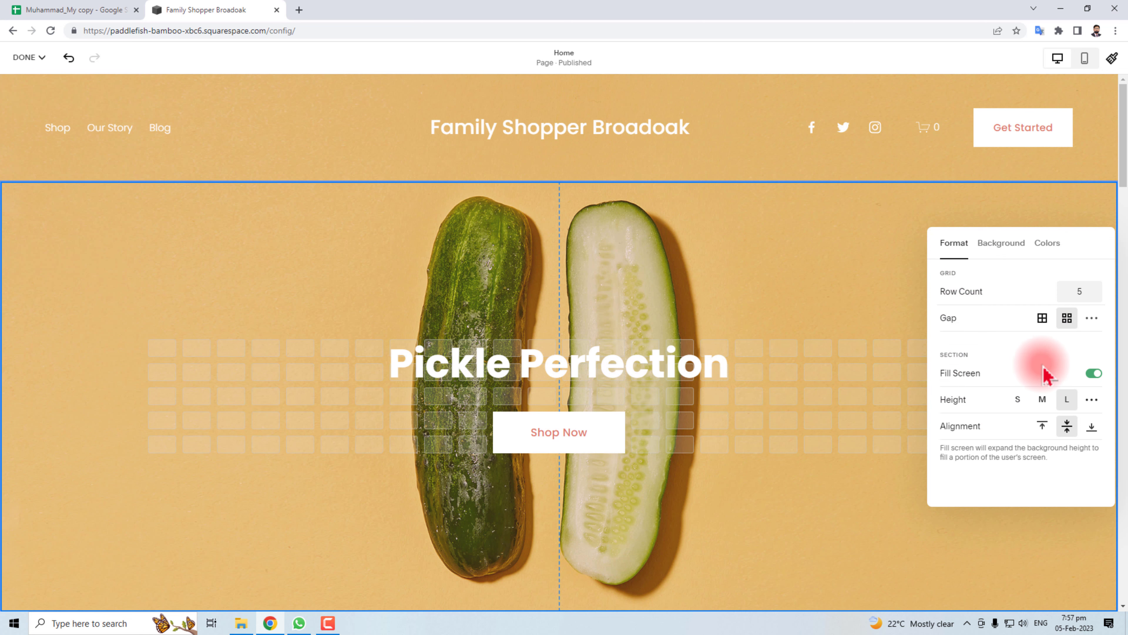
- Try the Pickle Perfection section with Fill Screen off and with height M, restoring Fill Screen at height L
click(1094, 374)
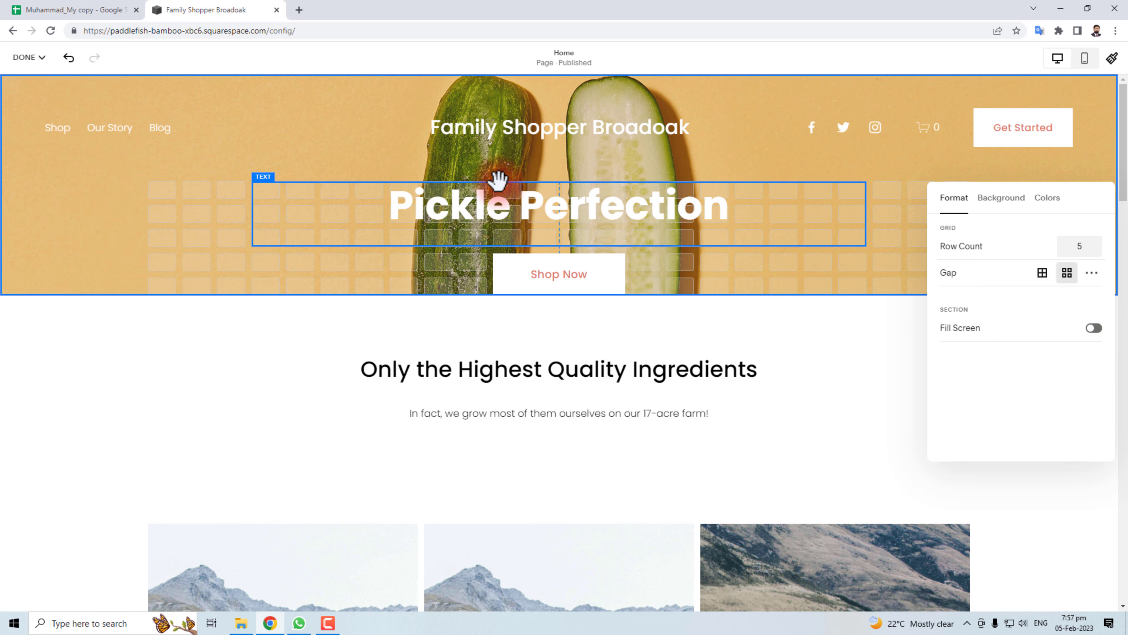
click(1097, 328)
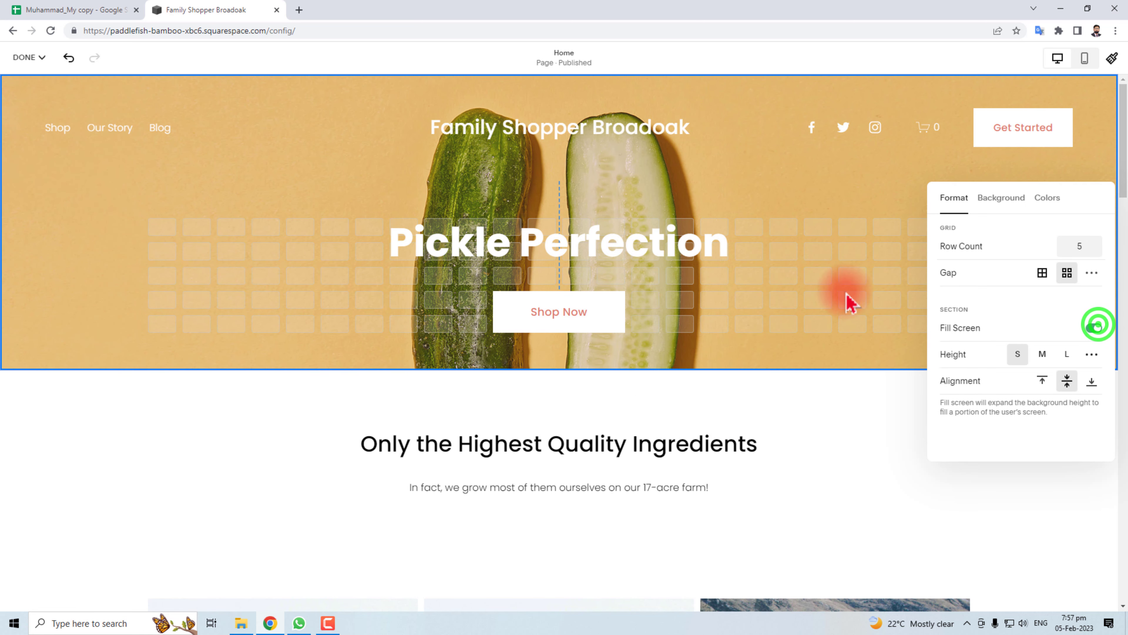
click(1043, 354)
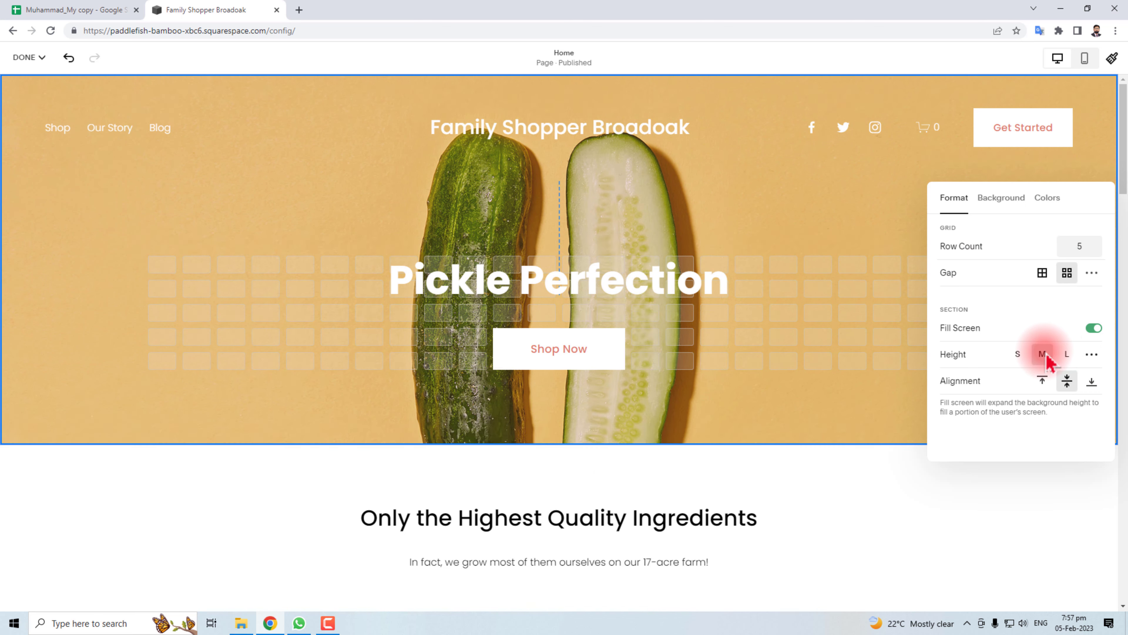
click(1068, 353)
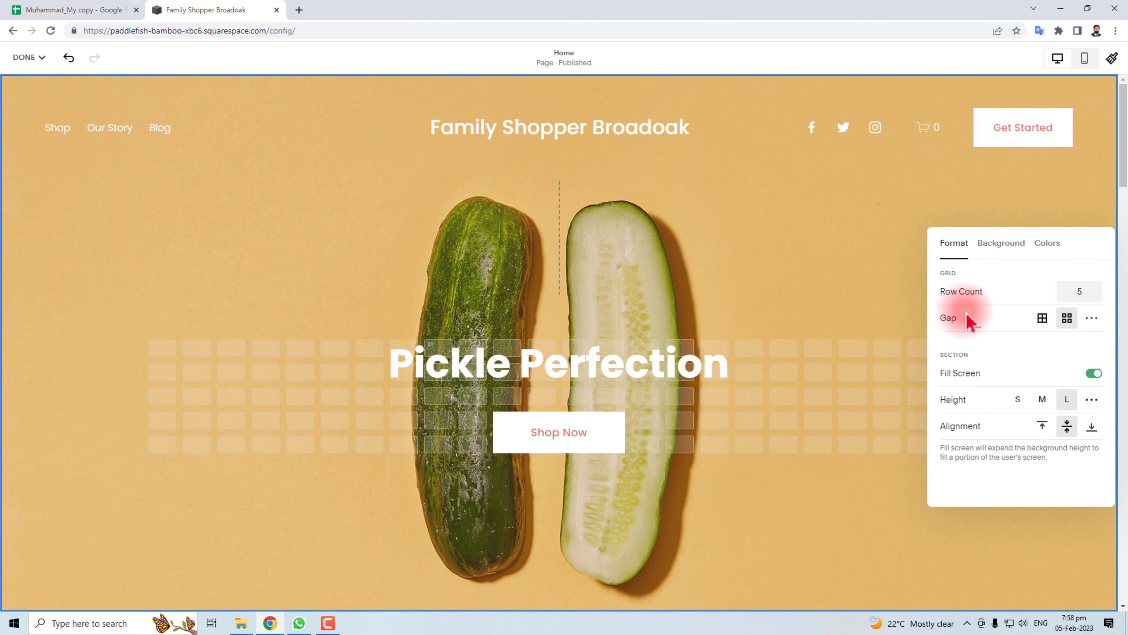
- Examine the Pickle Perfection section's background image settings and the available image effects
click(1000, 245)
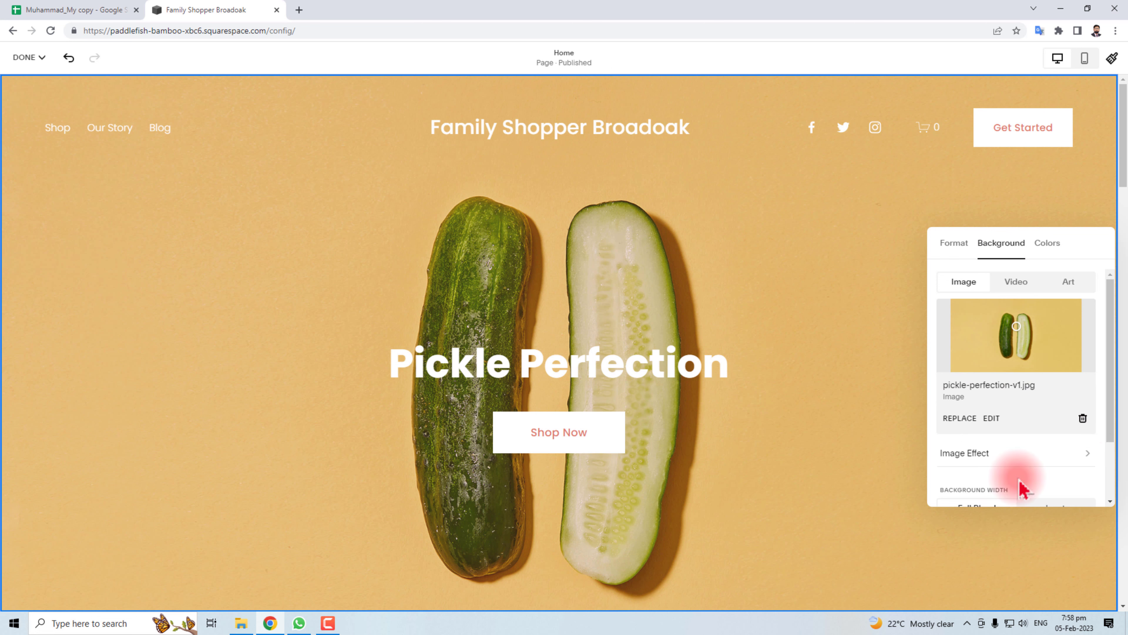
scroll(1050, 431, down, 2)
click(1045, 373)
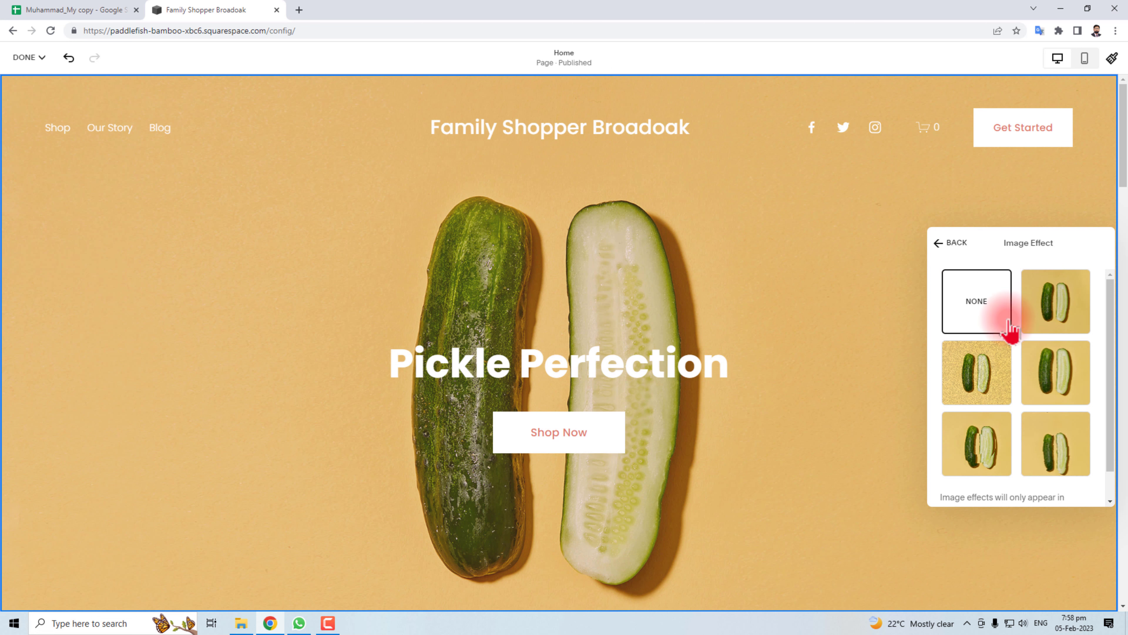
click(952, 242)
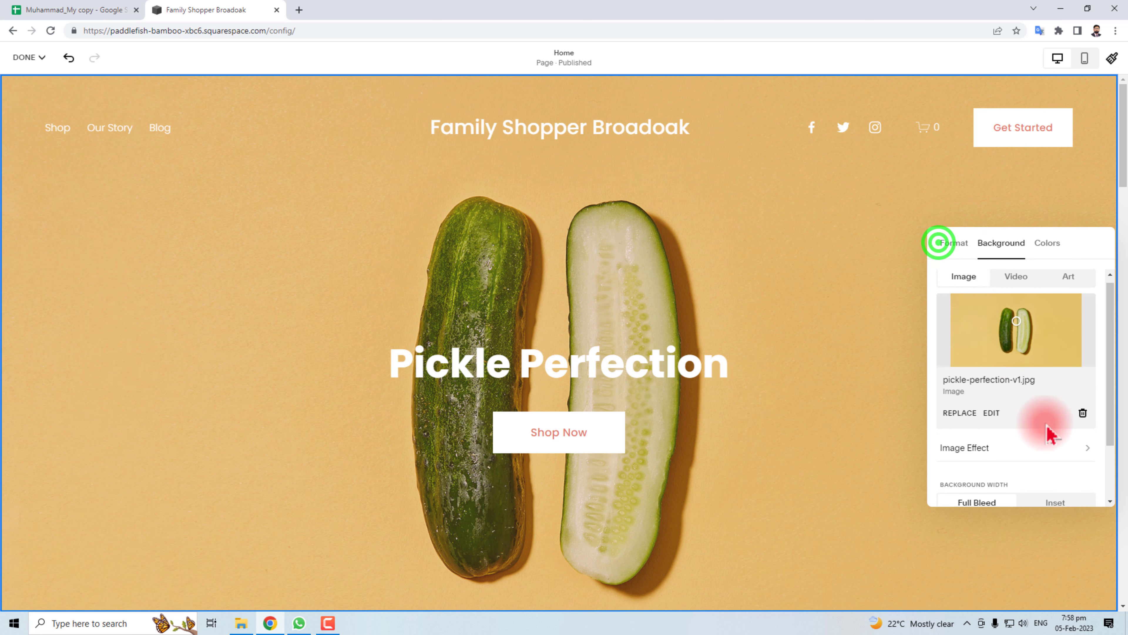
scroll(1035, 413, down, 2)
click(1024, 374)
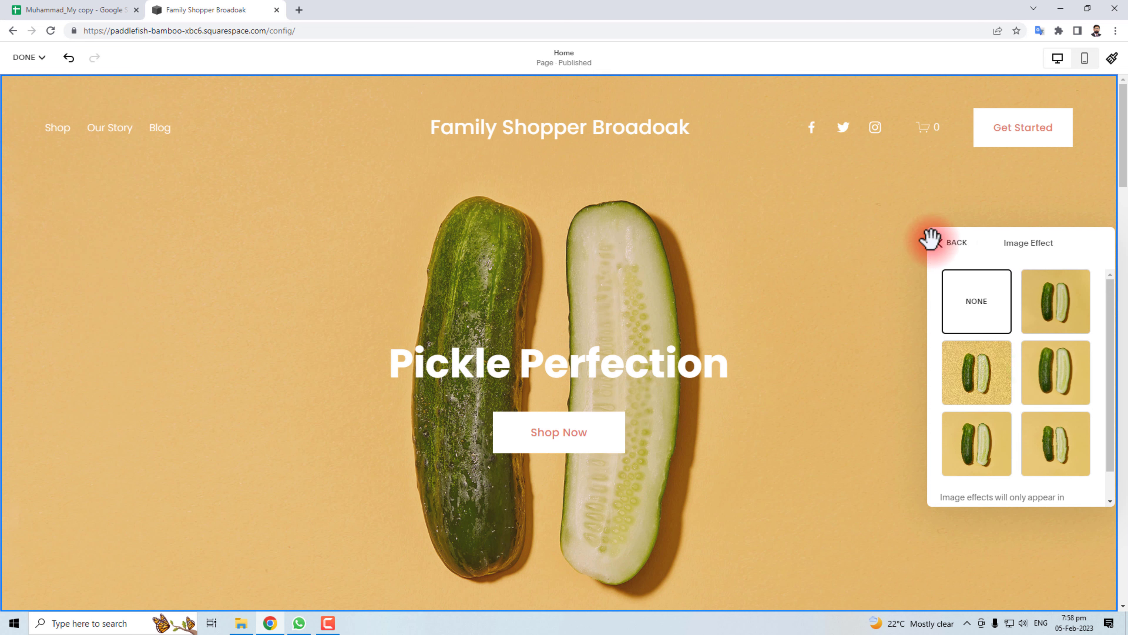
click(930, 240)
- Try the Inset background width on the Pickle Perfection section and restore Full Bleed
scroll(1010, 438, down, 1)
scroll(1010, 437, down, 1)
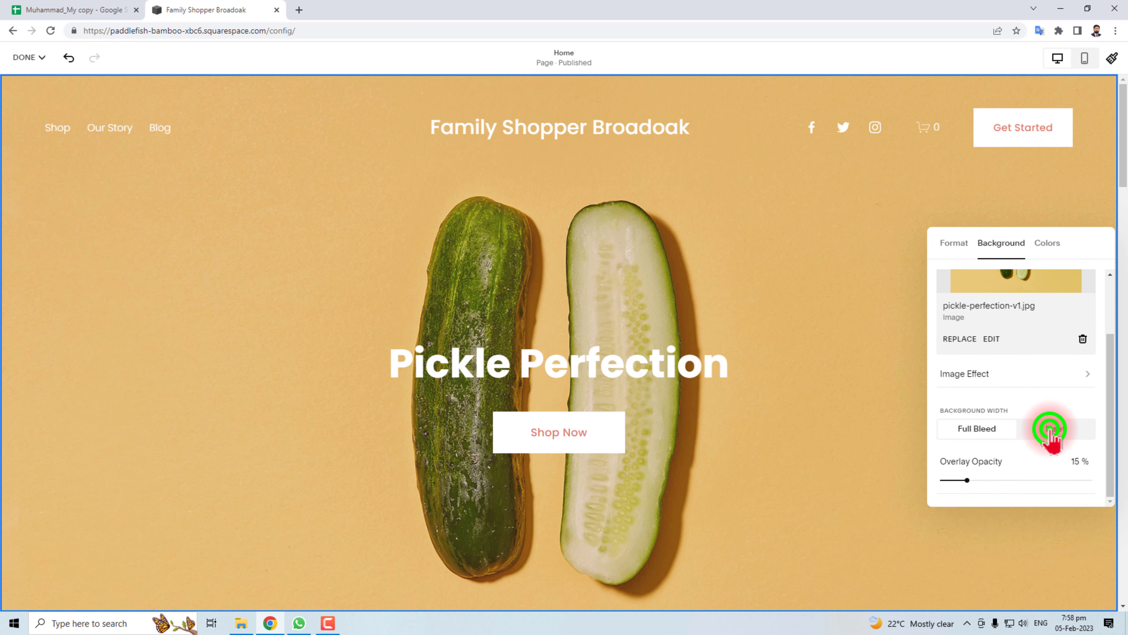
click(1051, 429)
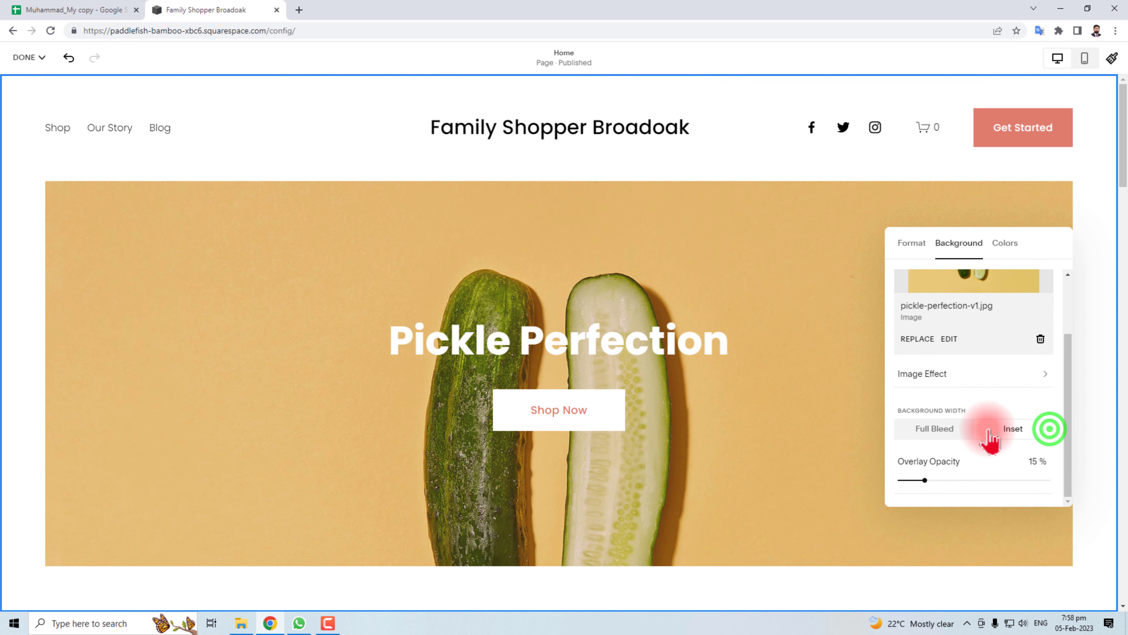
click(946, 429)
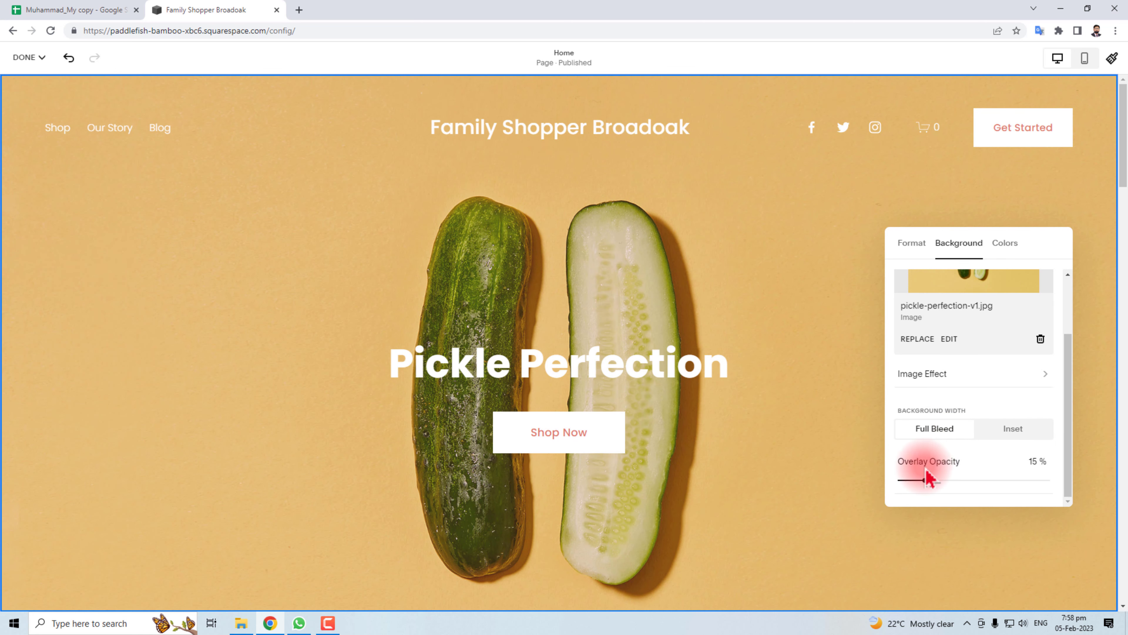
scroll(950, 471, up, 5)
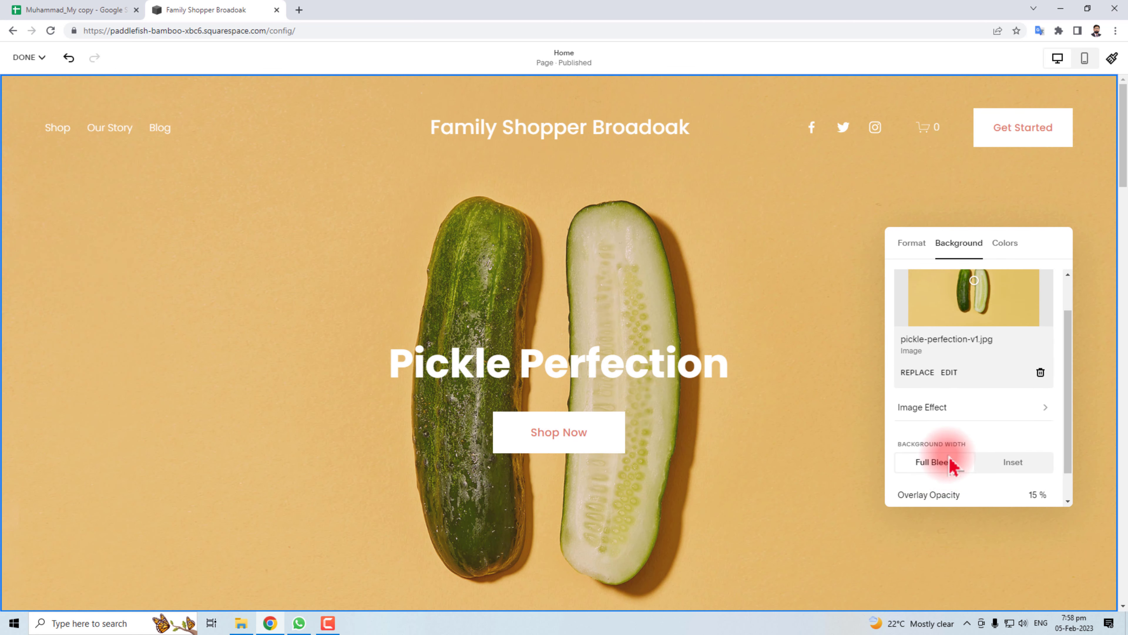
- Examine the Pickle Perfection section's color themes, leave its settings and look over the section below
click(1006, 244)
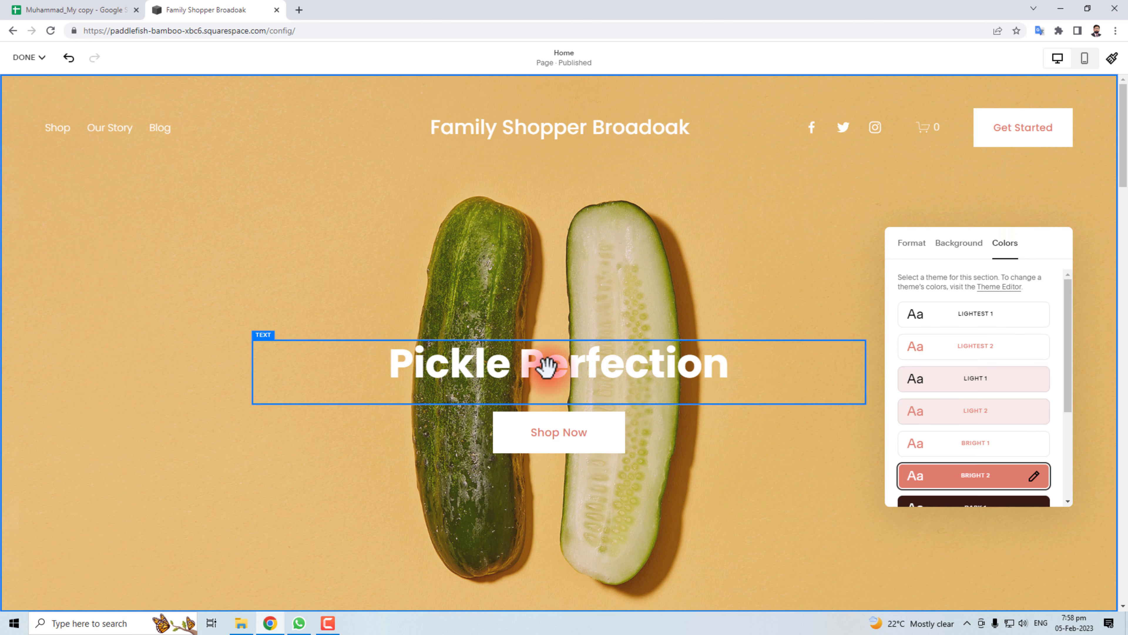
scroll(968, 375, down, 3)
scroll(968, 374, up, 3)
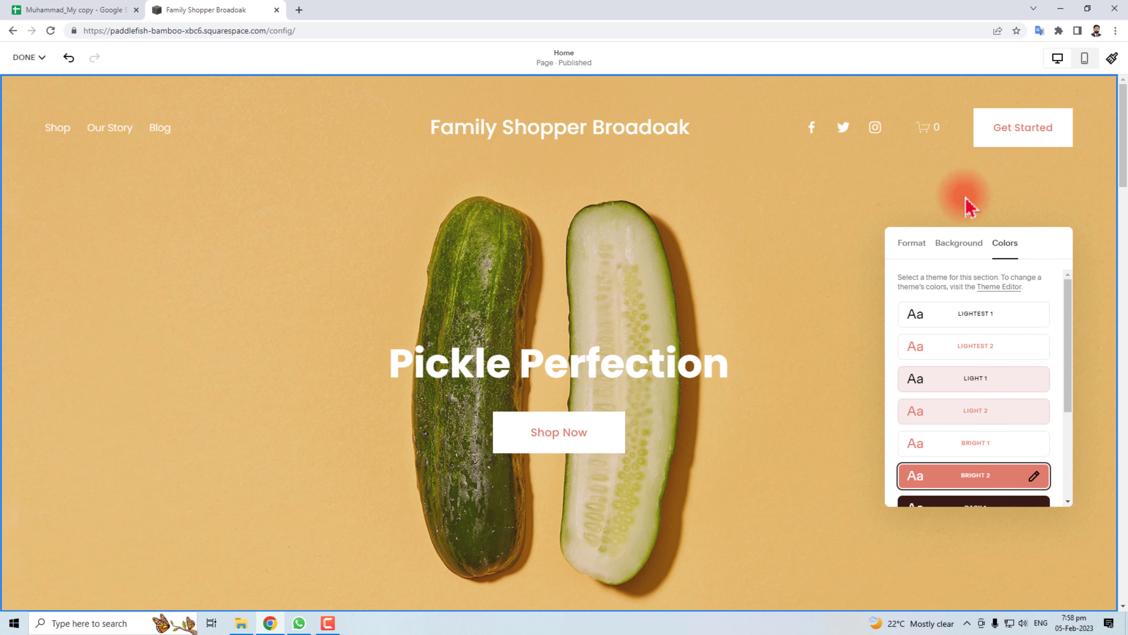
click(966, 198)
click(811, 402)
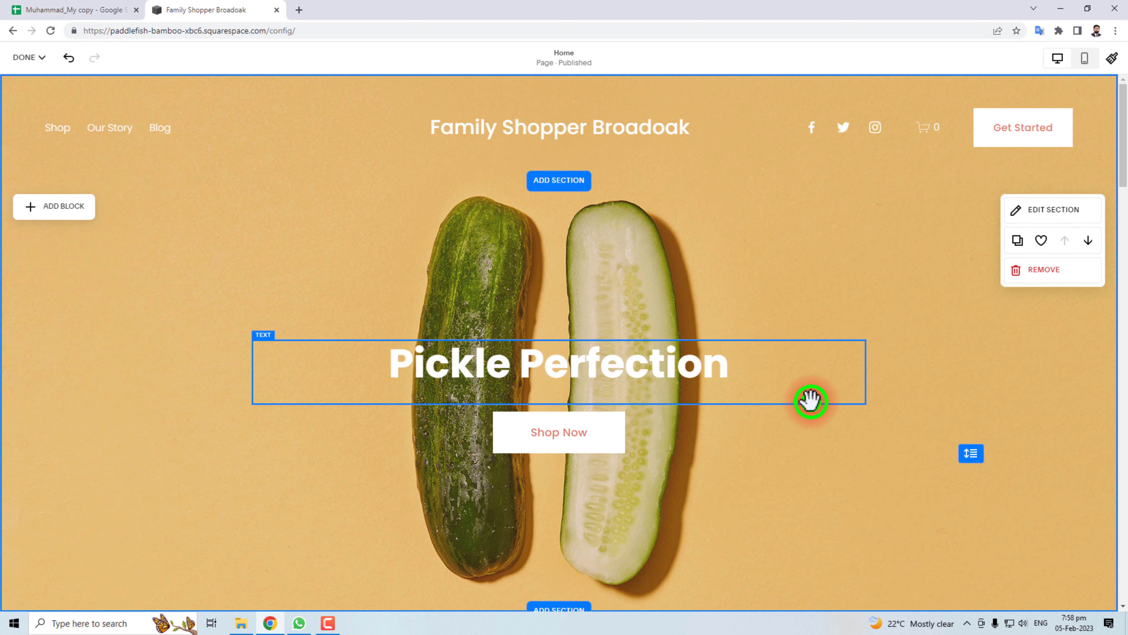
click(813, 474)
click(272, 297)
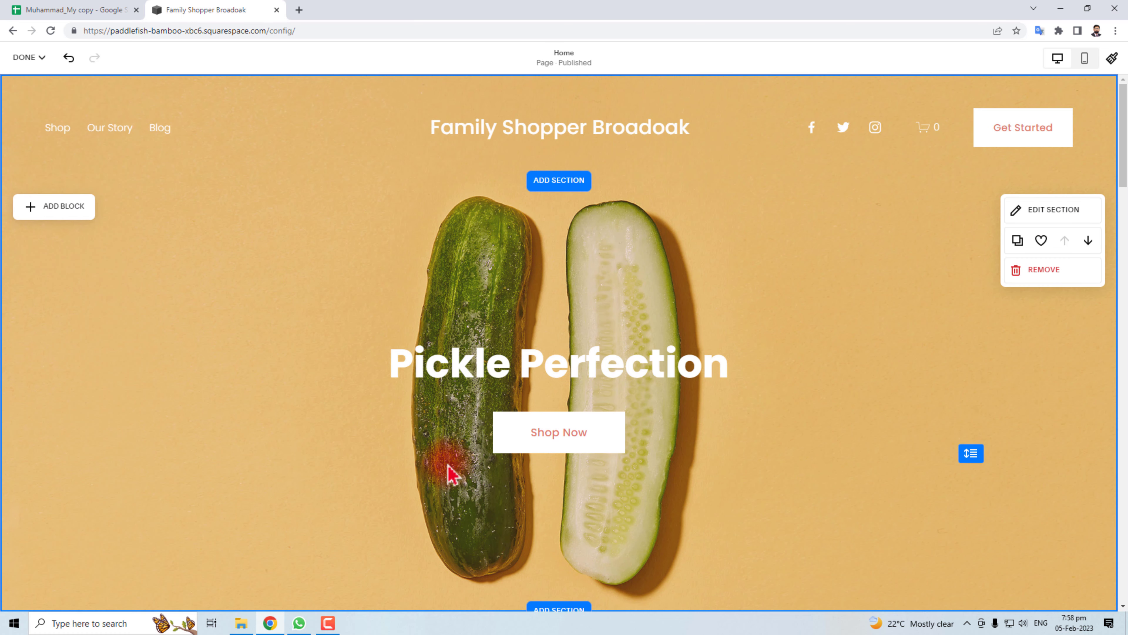
scroll(881, 468, down, 10)
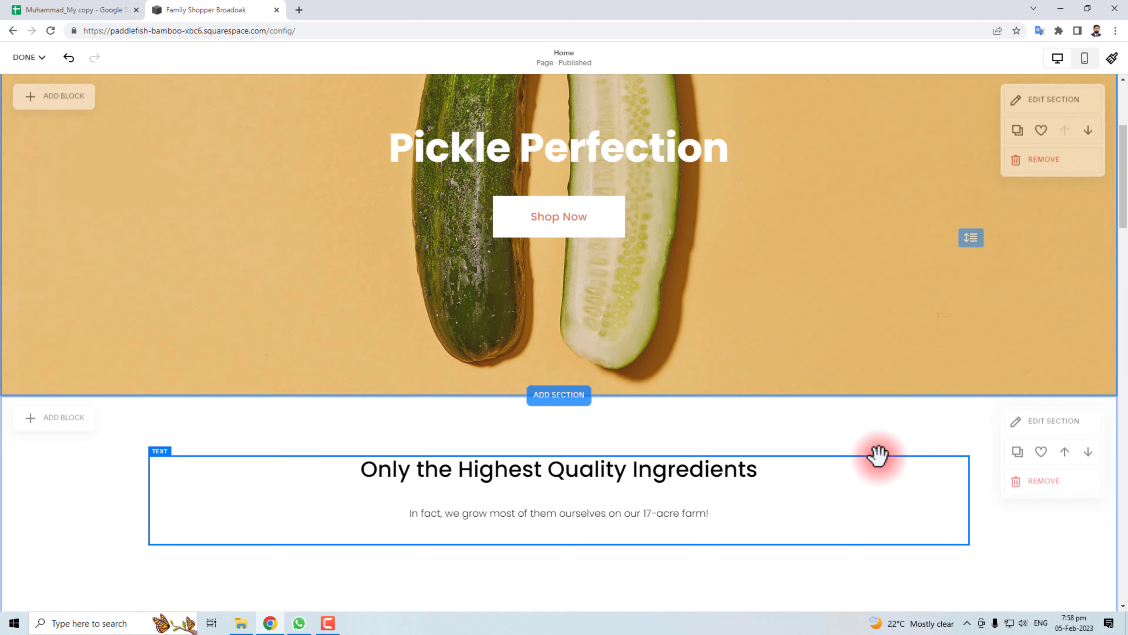
scroll(882, 468, up, 10)
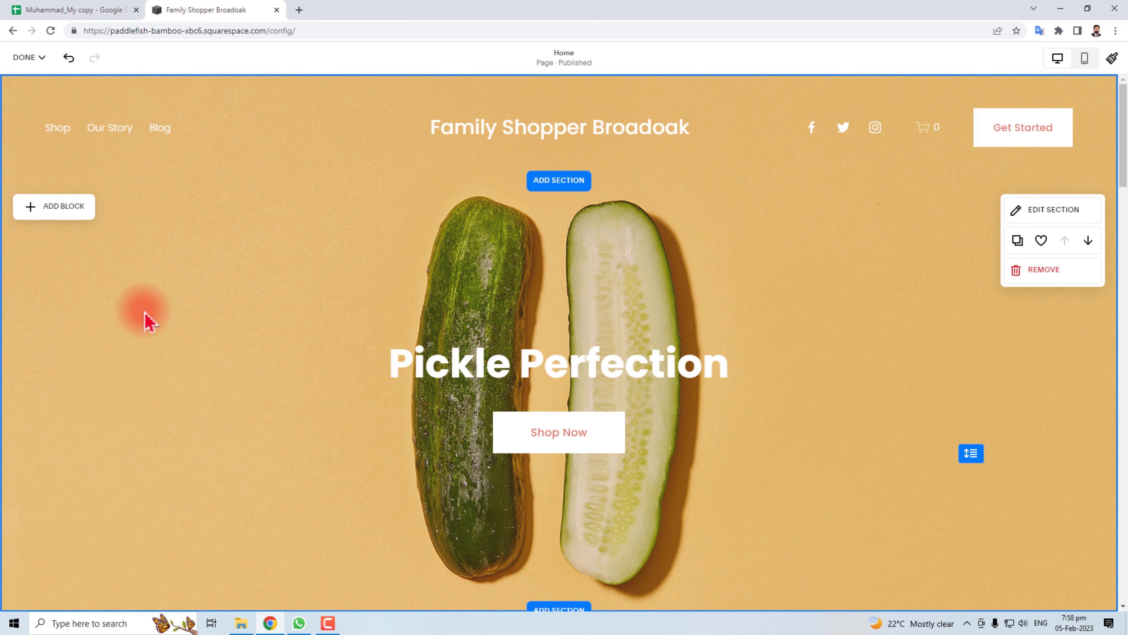
- Add a Search block to the Pickle Perfection section
click(59, 206)
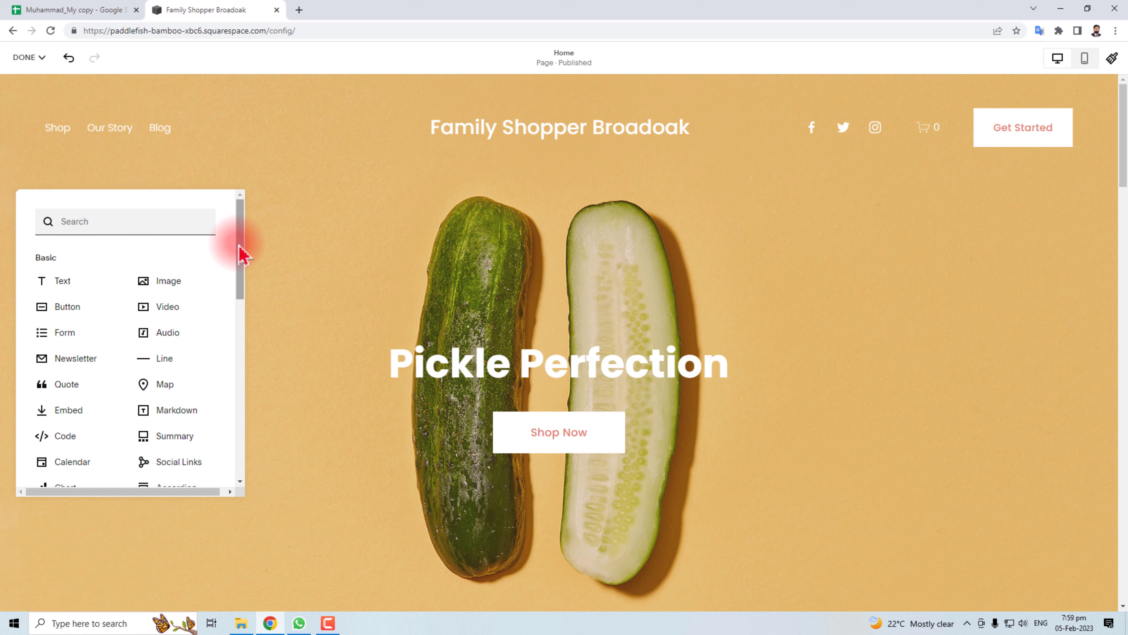
drag(239, 244, 239, 243)
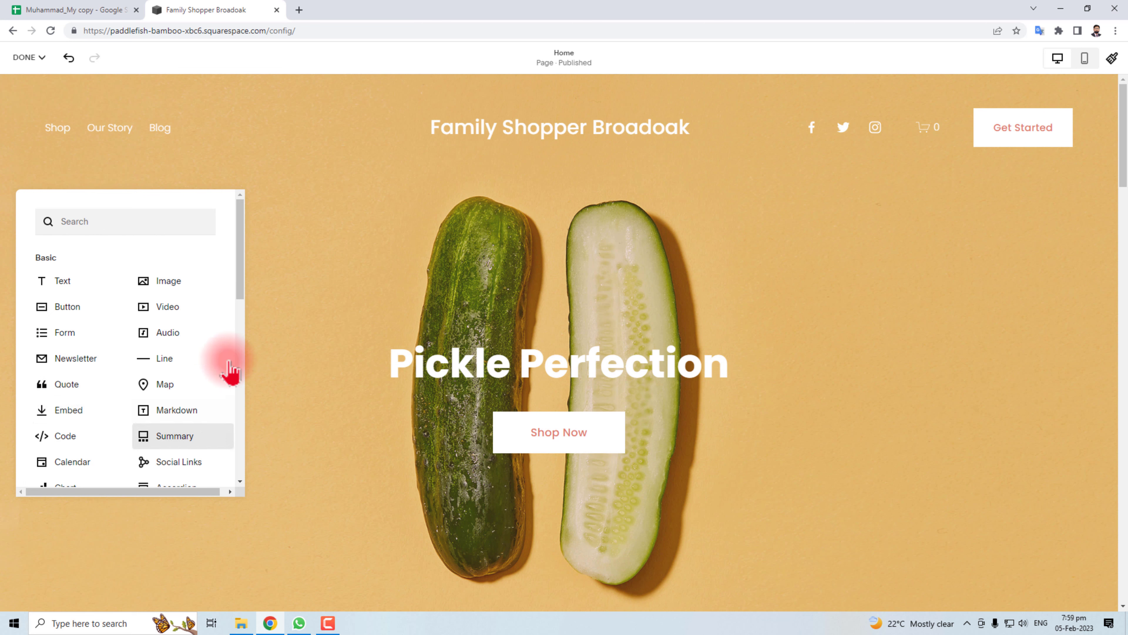
scroll(243, 283, down, 5)
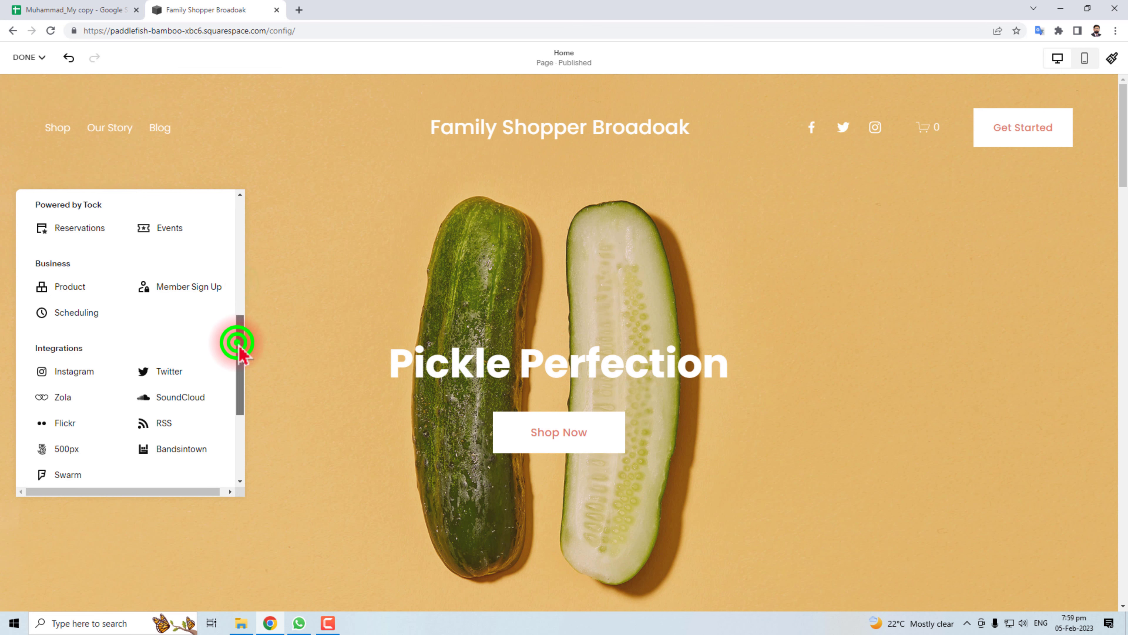
drag(238, 351, 247, 391)
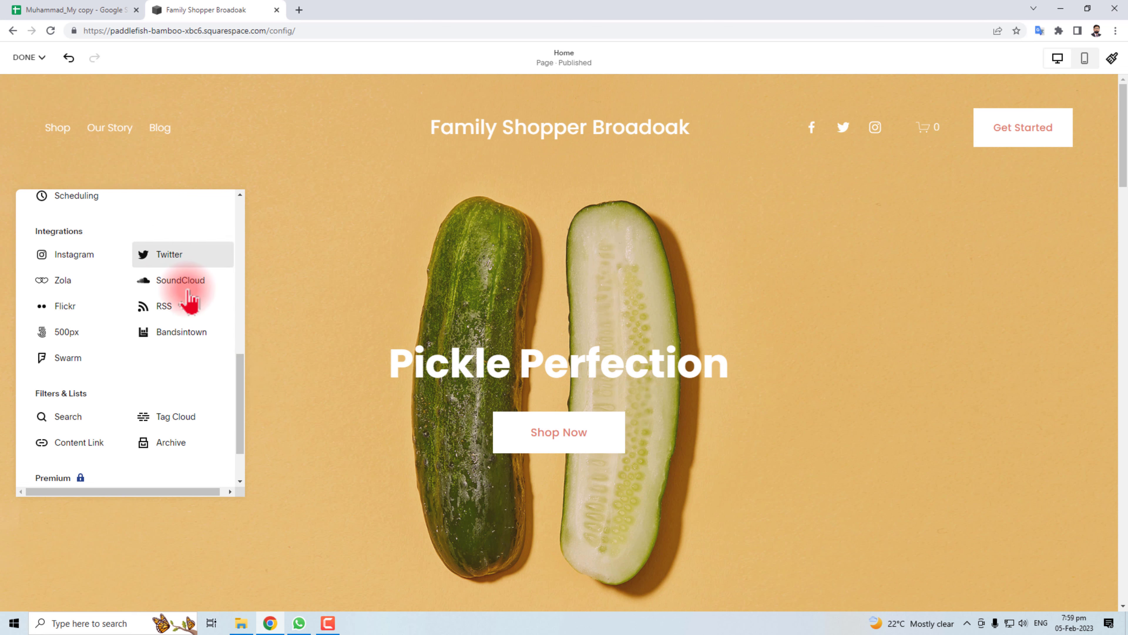
click(68, 417)
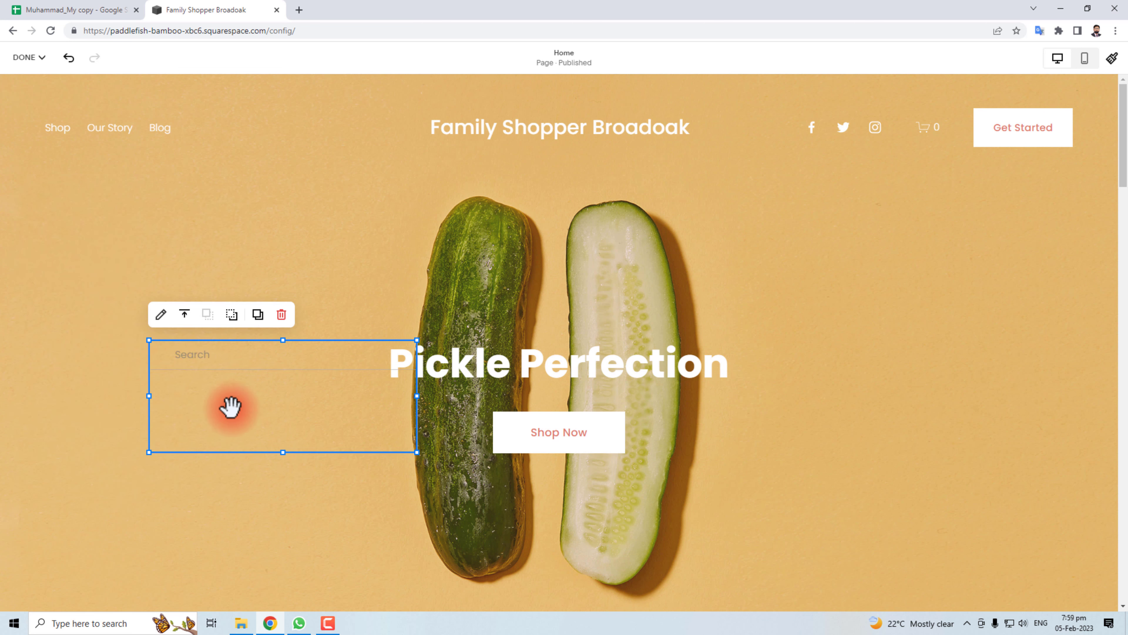
- Shrink the Search block and place it beside the Shop Now button, both directly beneath the Pickle Perfection heading
mouse_move(234, 406)
mouse_down()
mouse_move(286, 358)
mouse_move(253, 382)
mouse_move(254, 403)
mouse_up()
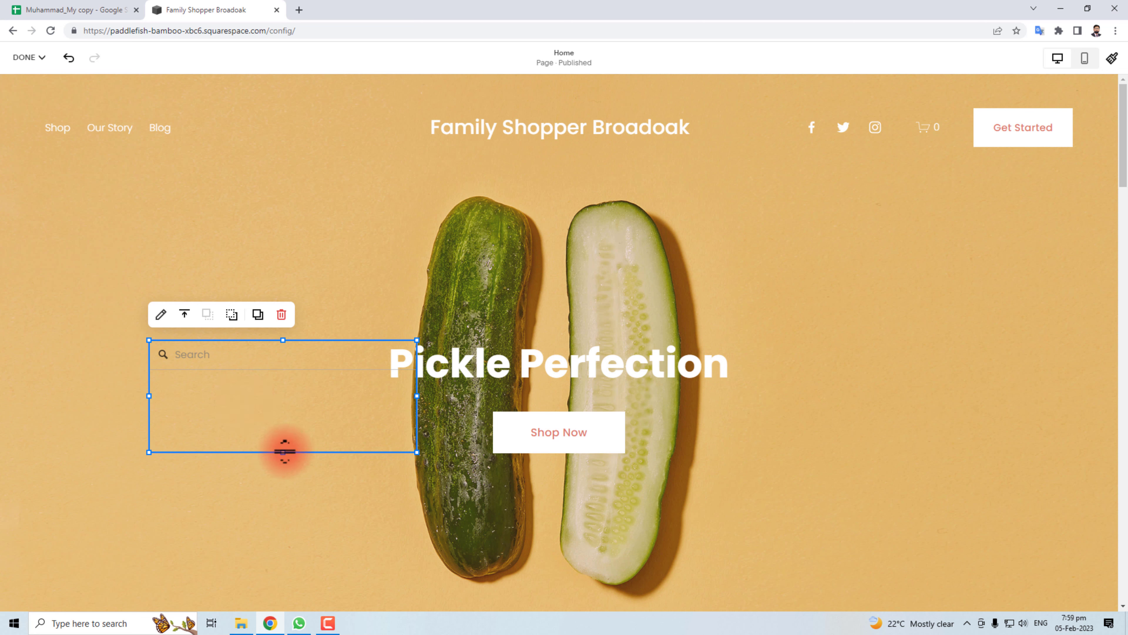
drag(285, 451, 284, 391)
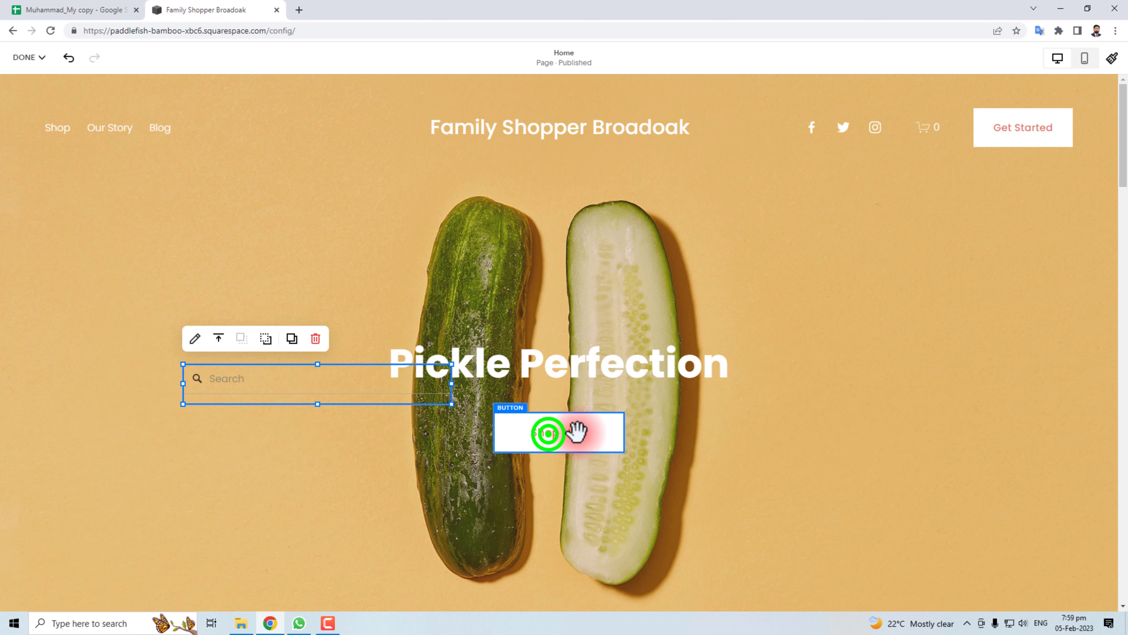
drag(576, 431, 658, 439)
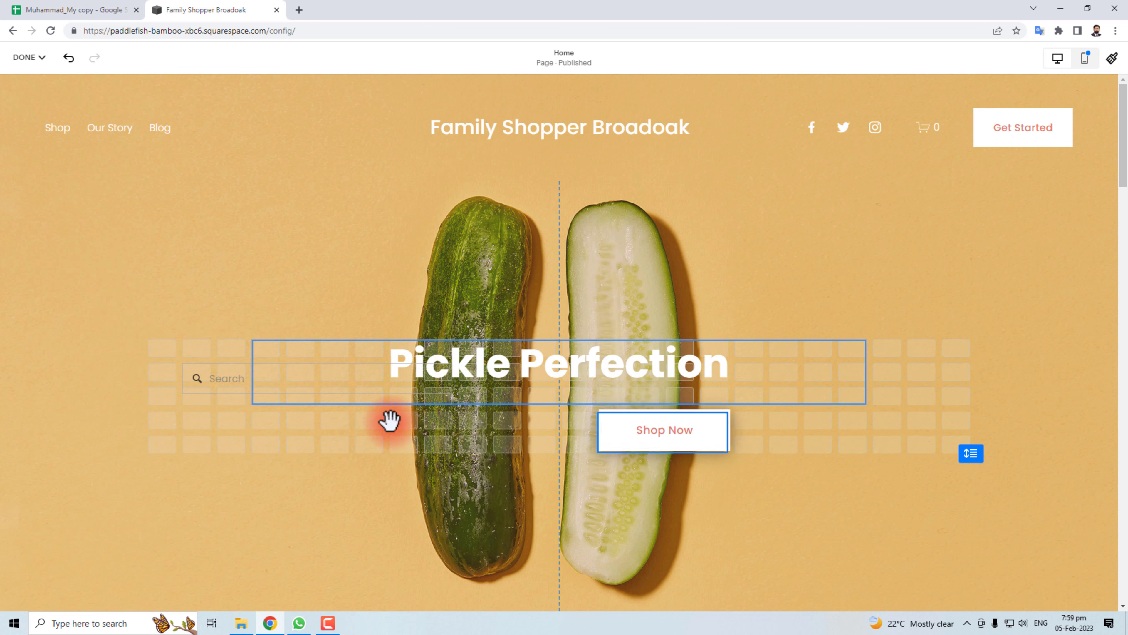
drag(320, 436, 382, 441)
click(251, 224)
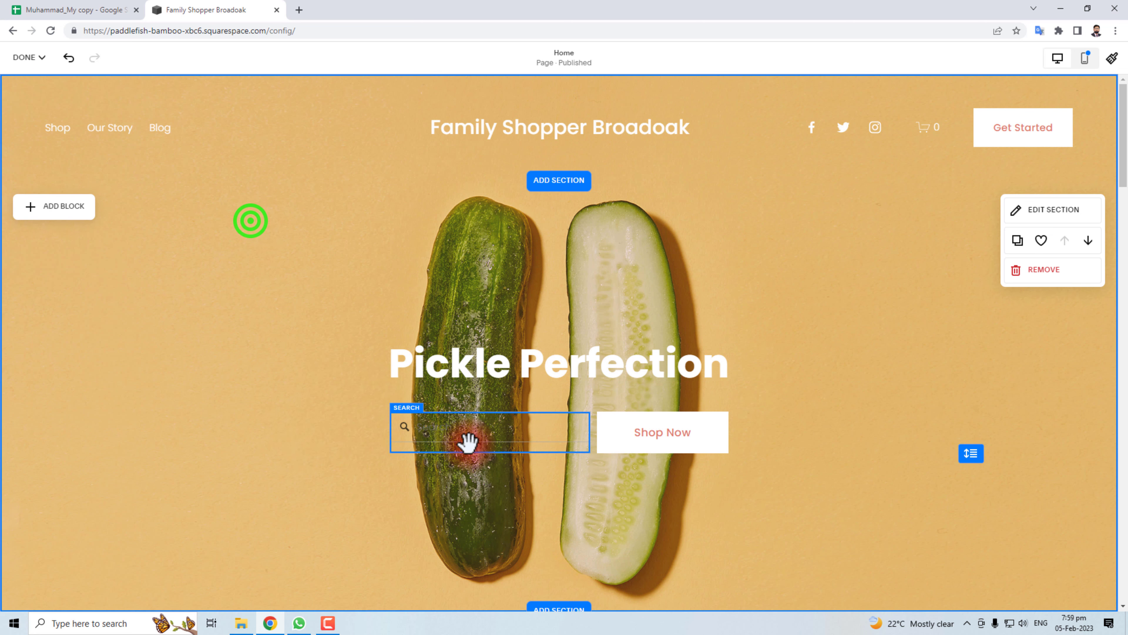
- Set the Search block's display theme to Light
click(465, 429)
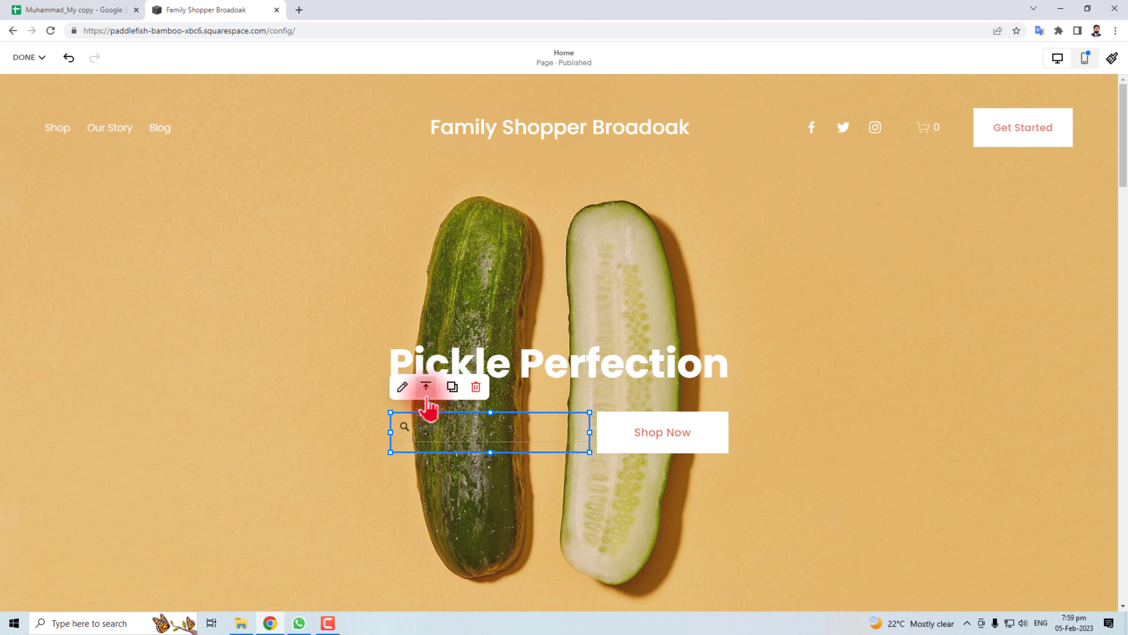
click(402, 386)
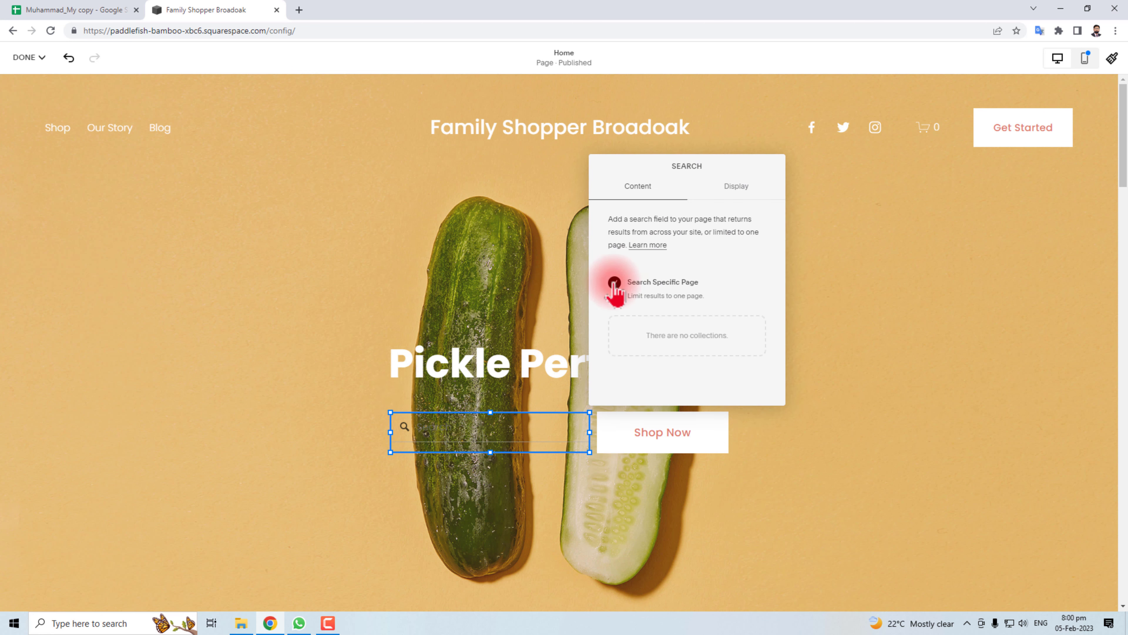
click(732, 187)
click(718, 288)
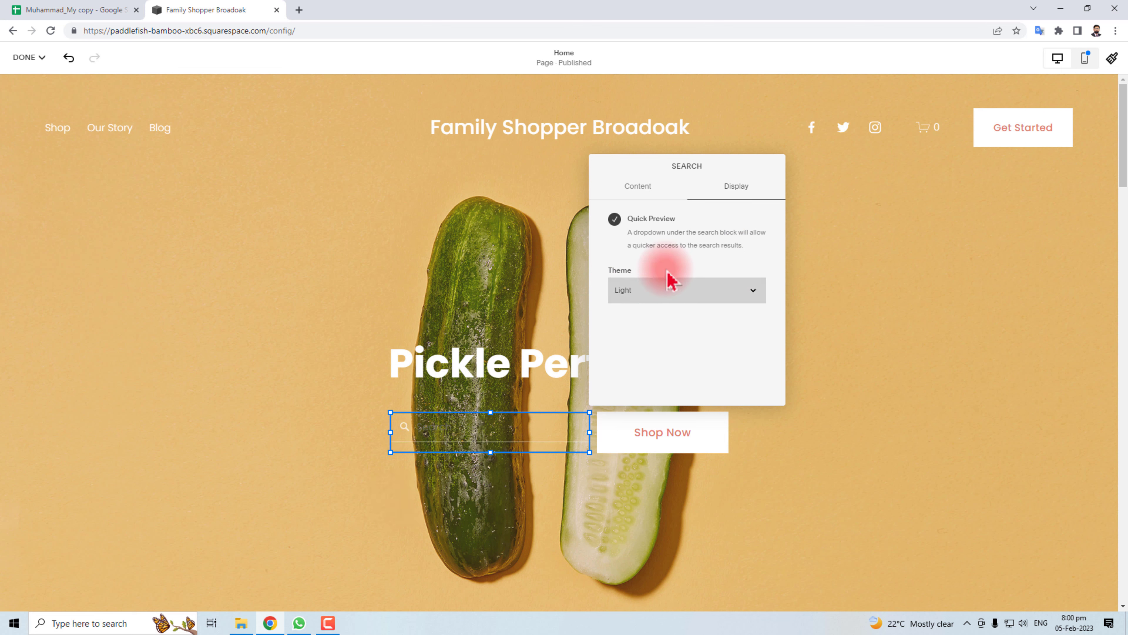
click(835, 311)
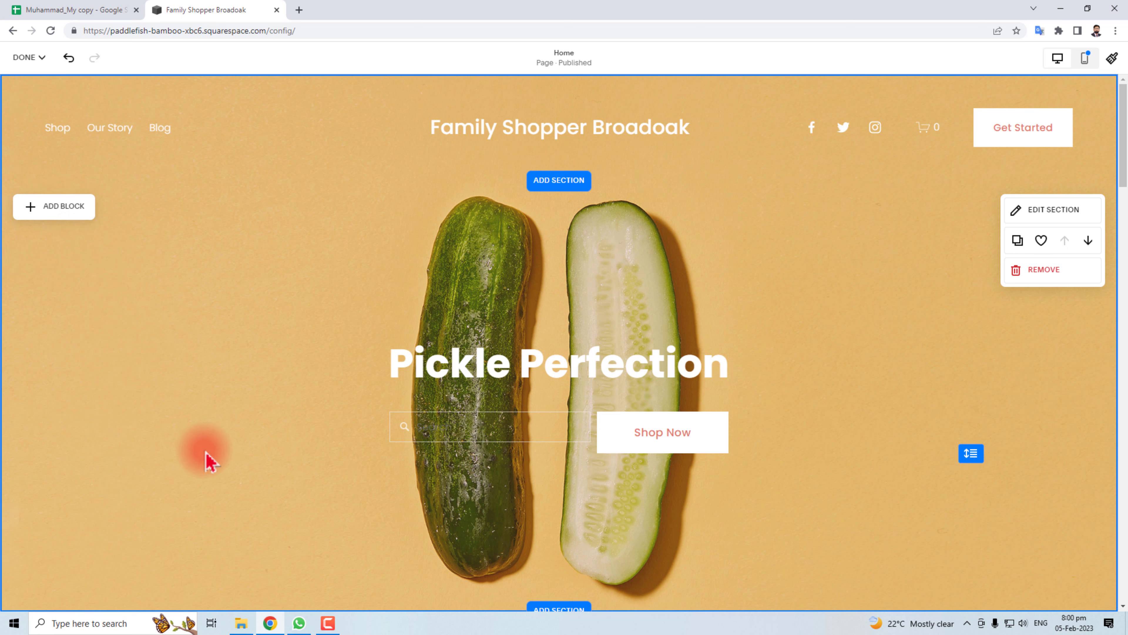
- Look through the remaining home page sections down to the footer
scroll(208, 462, down, 7)
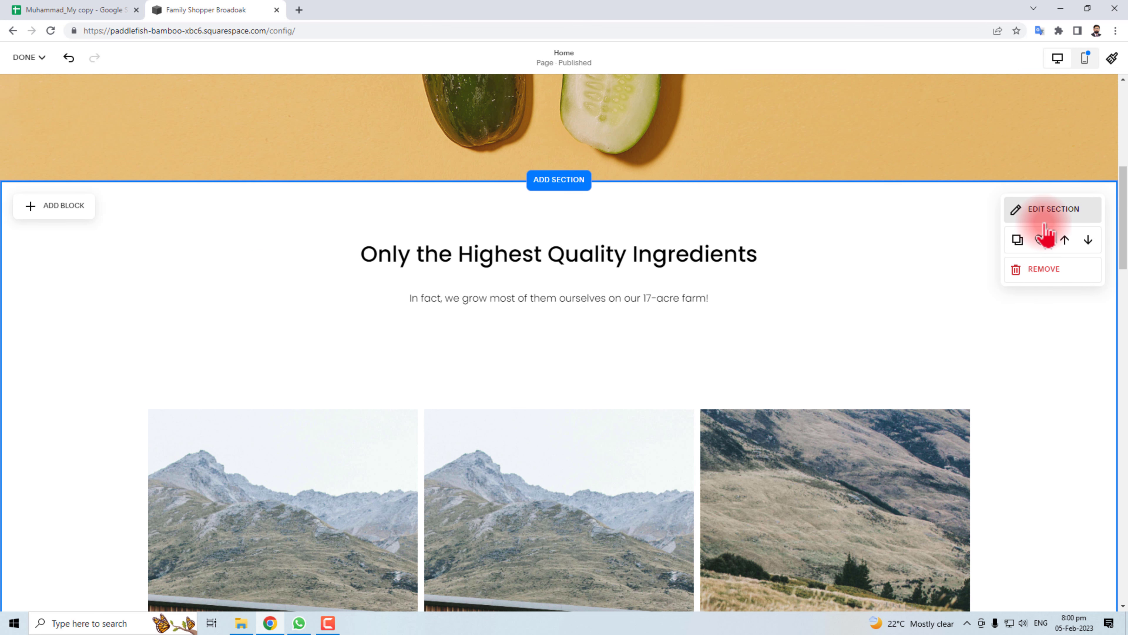
scroll(911, 377, down, 15)
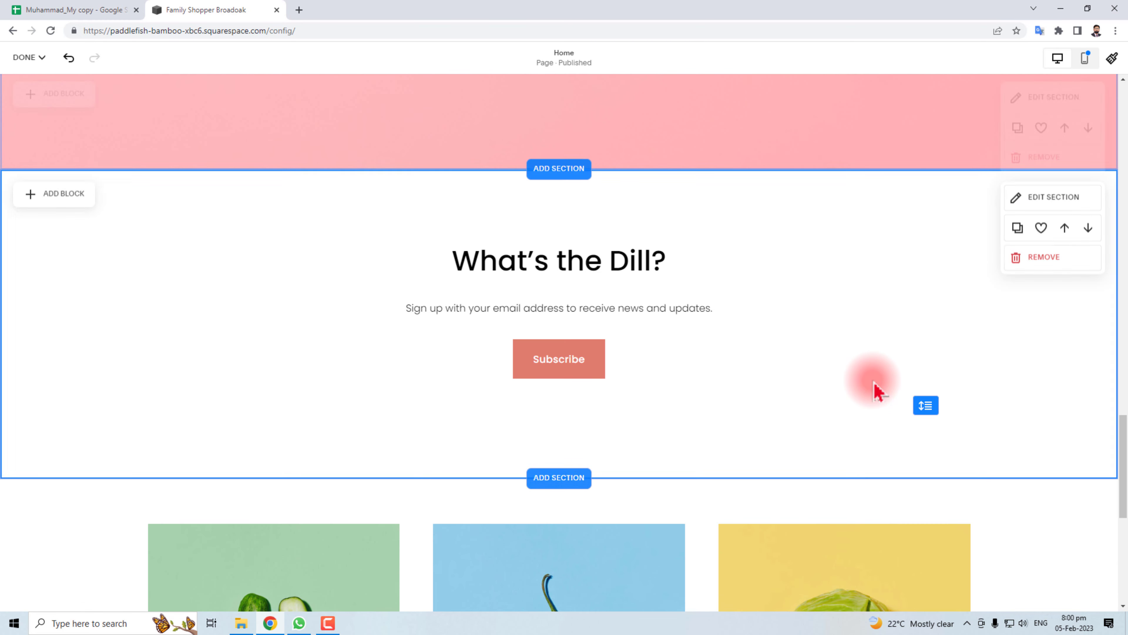
scroll(874, 391, down, 10)
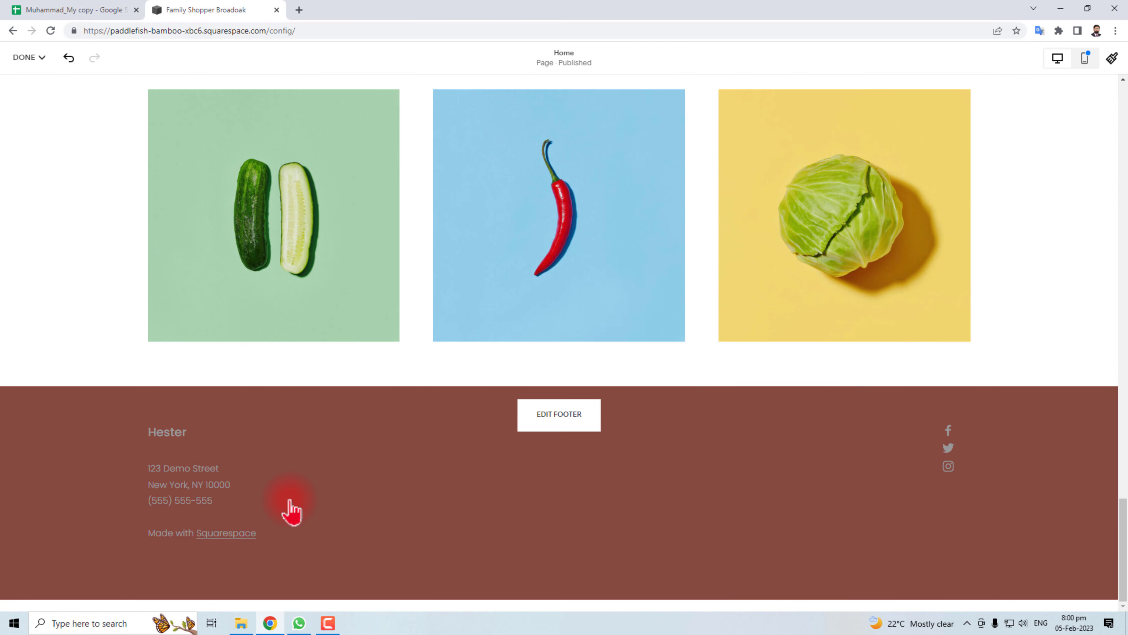
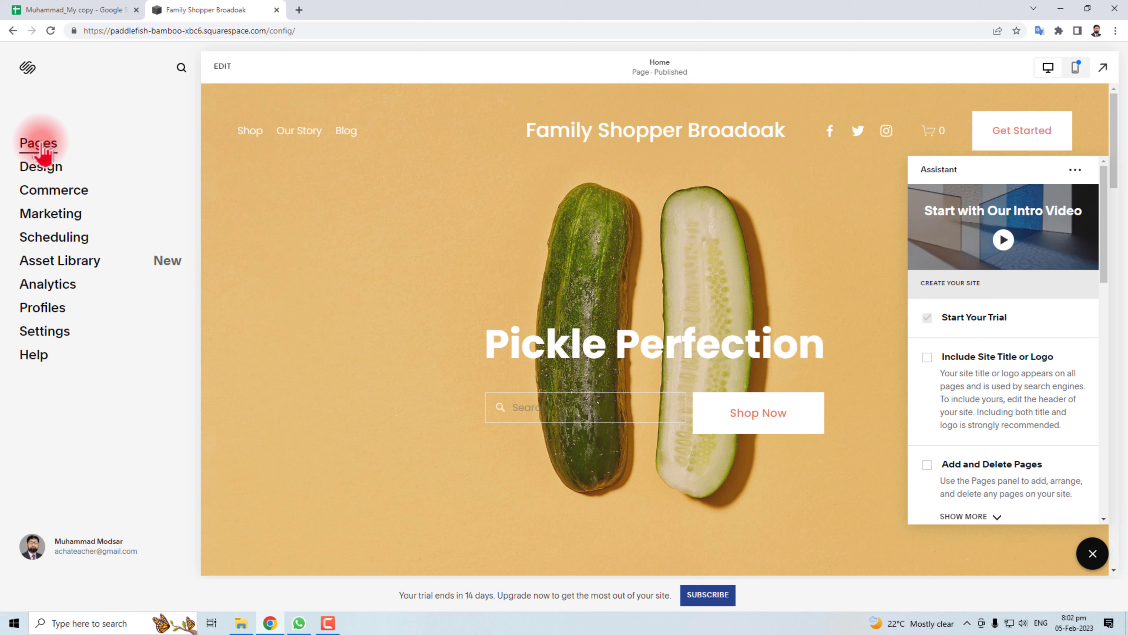
- Open the Shop page's settings and review the general options, switching Enable Page off and on again
click(38, 143)
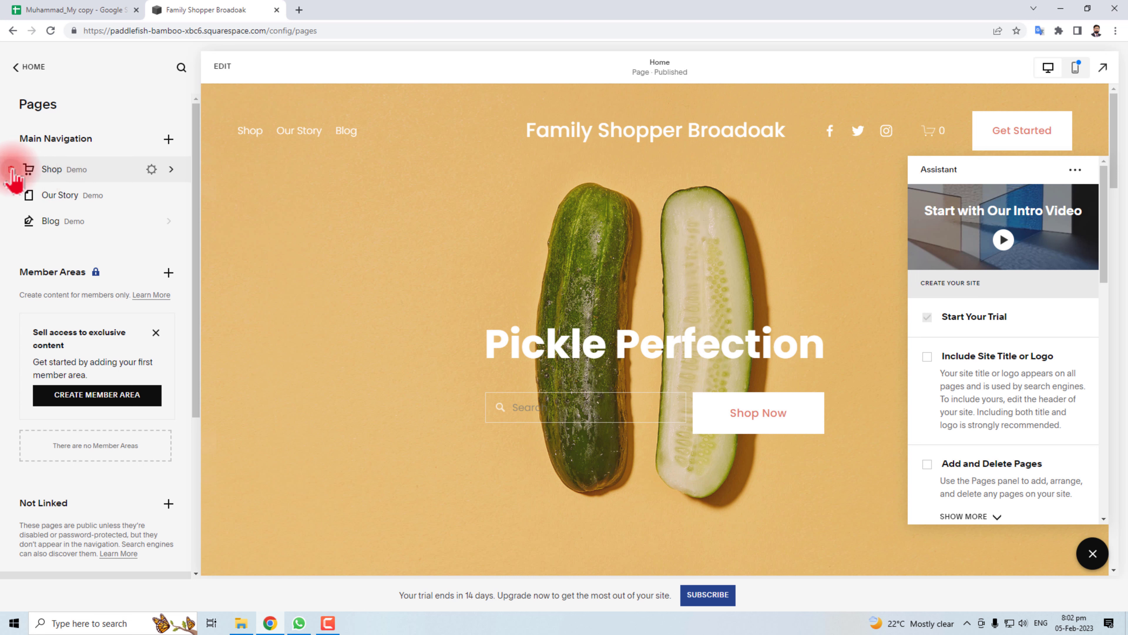
click(157, 170)
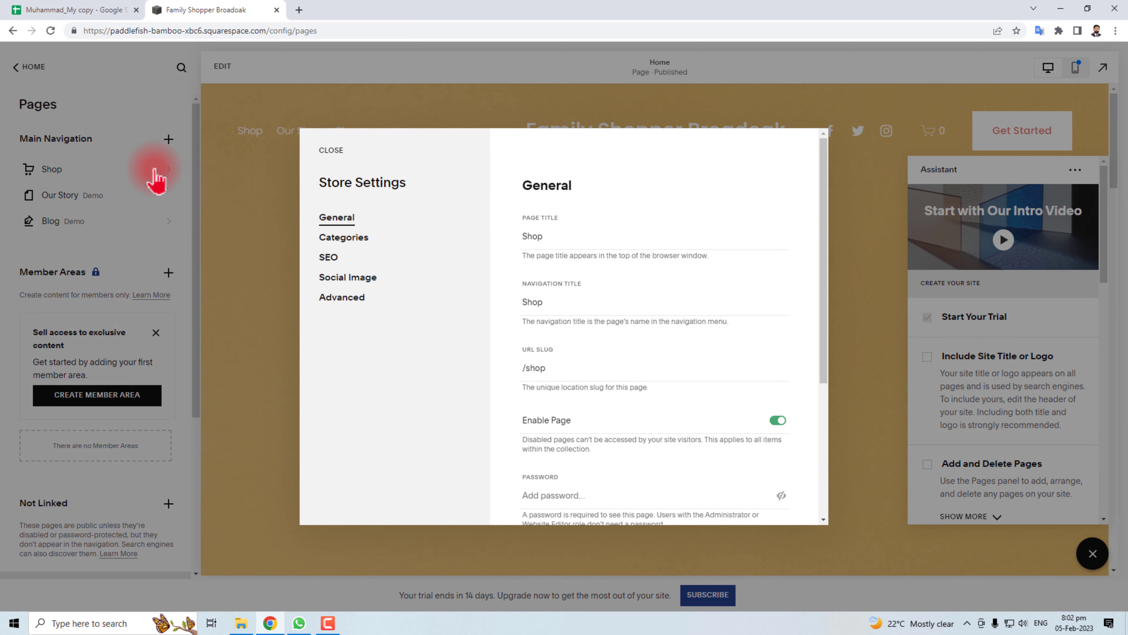
click(572, 239)
click(569, 305)
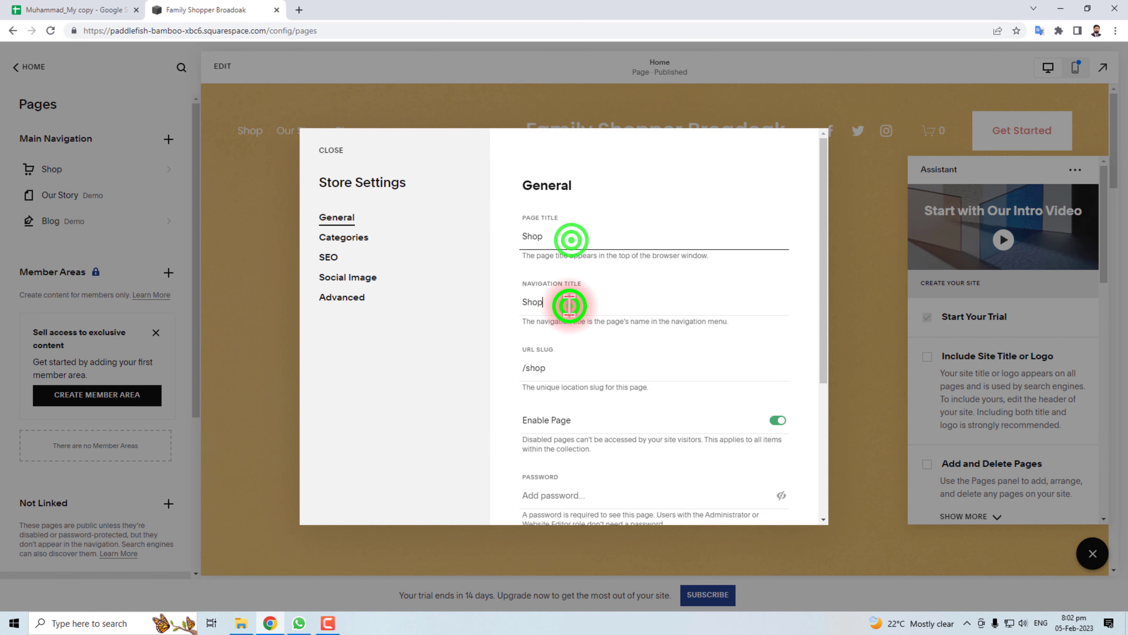
click(572, 366)
click(780, 427)
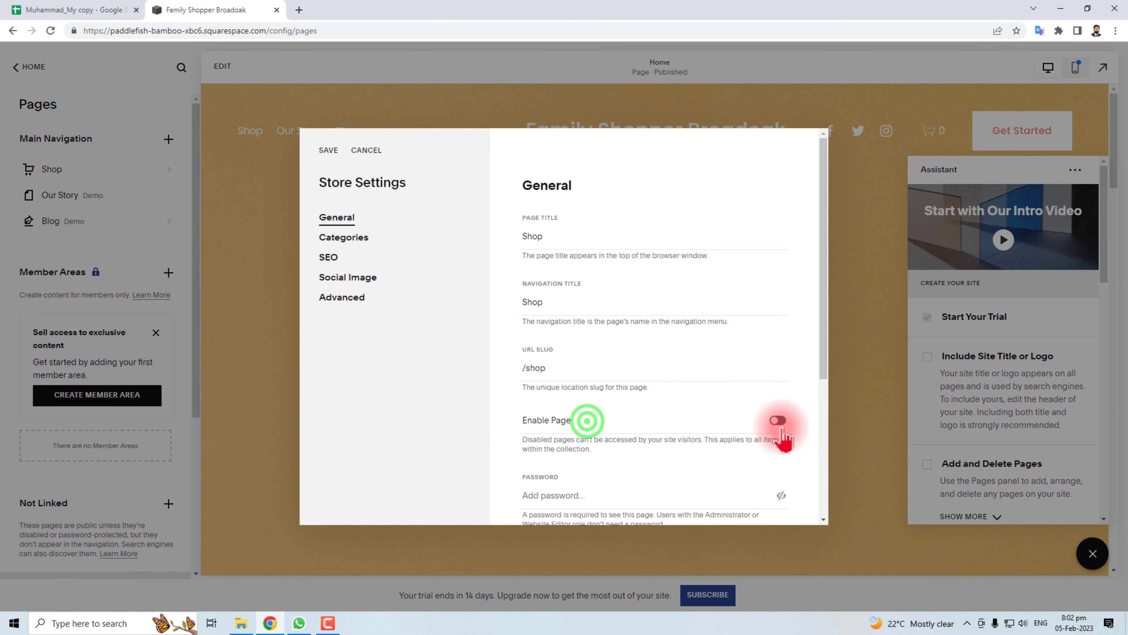
click(784, 421)
scroll(629, 372, down, 5)
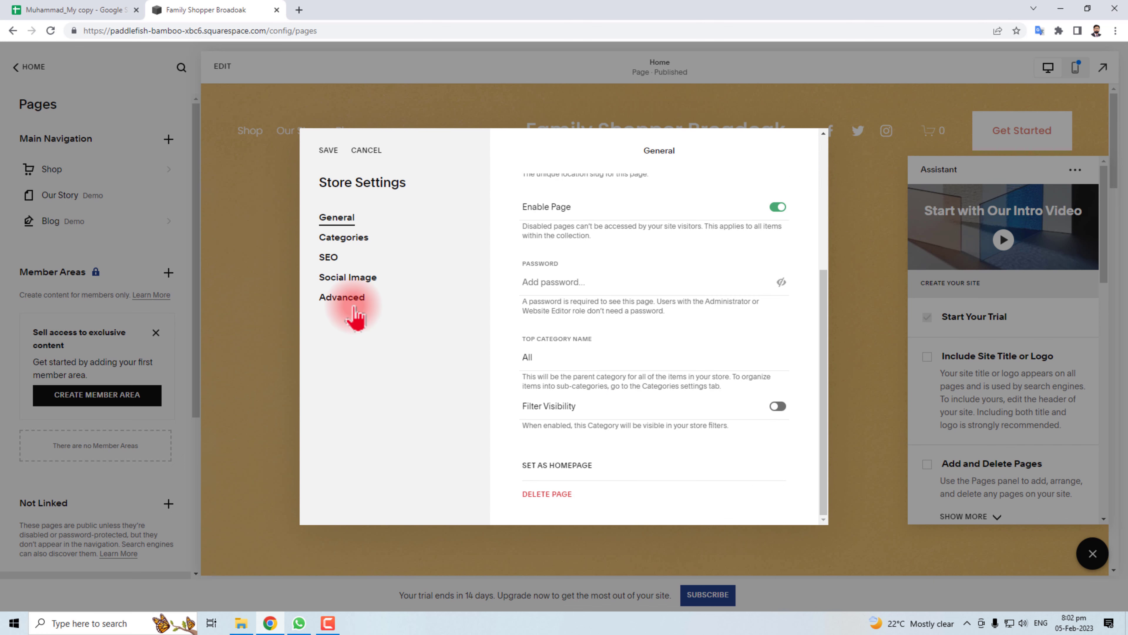
- Review the Shop page's Advanced, Social Image and SEO settings, and discard the changes
click(342, 298)
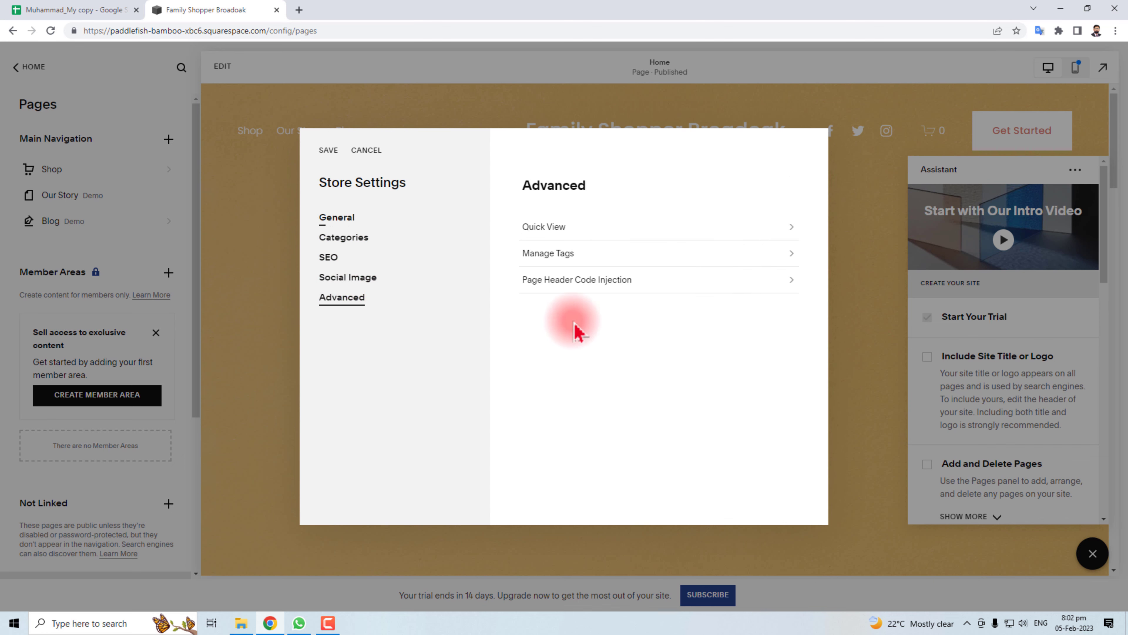
click(338, 280)
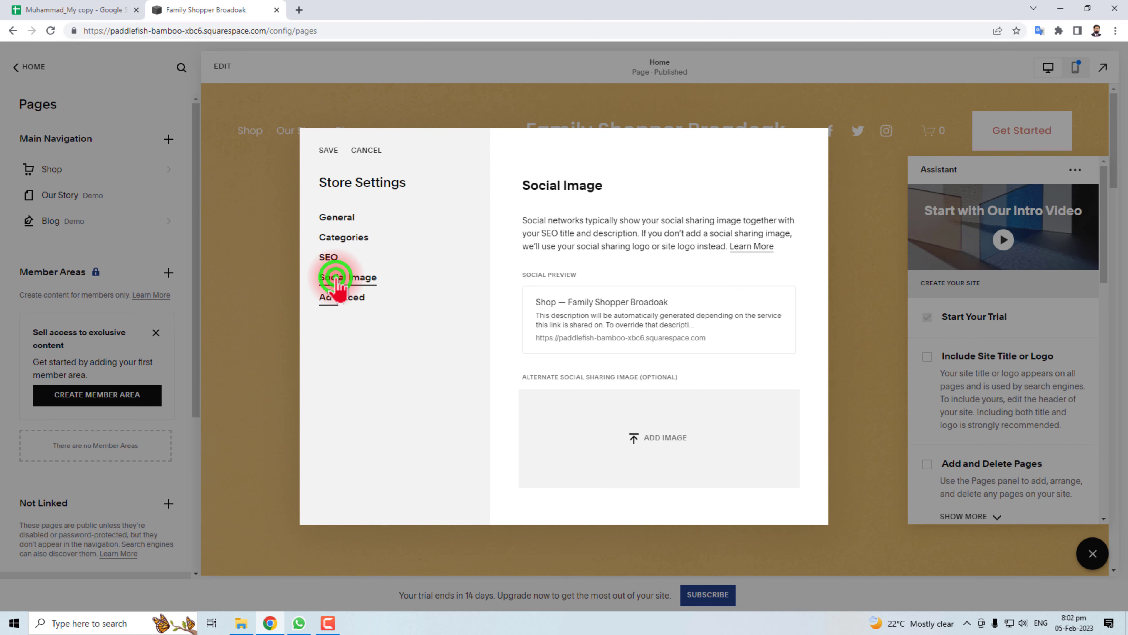
click(331, 258)
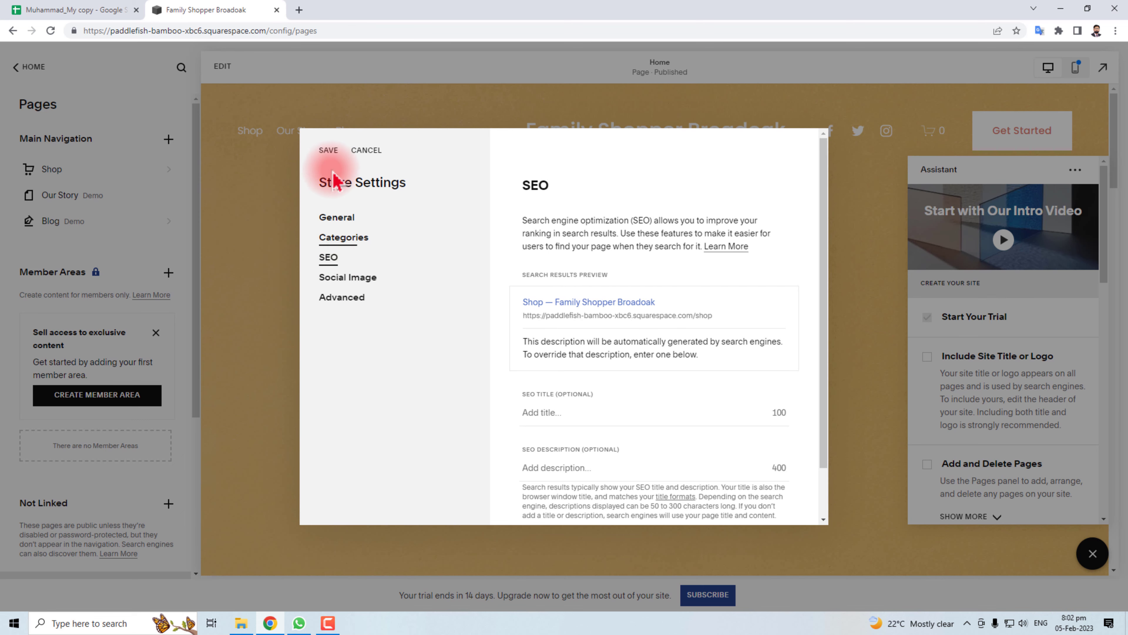
click(366, 150)
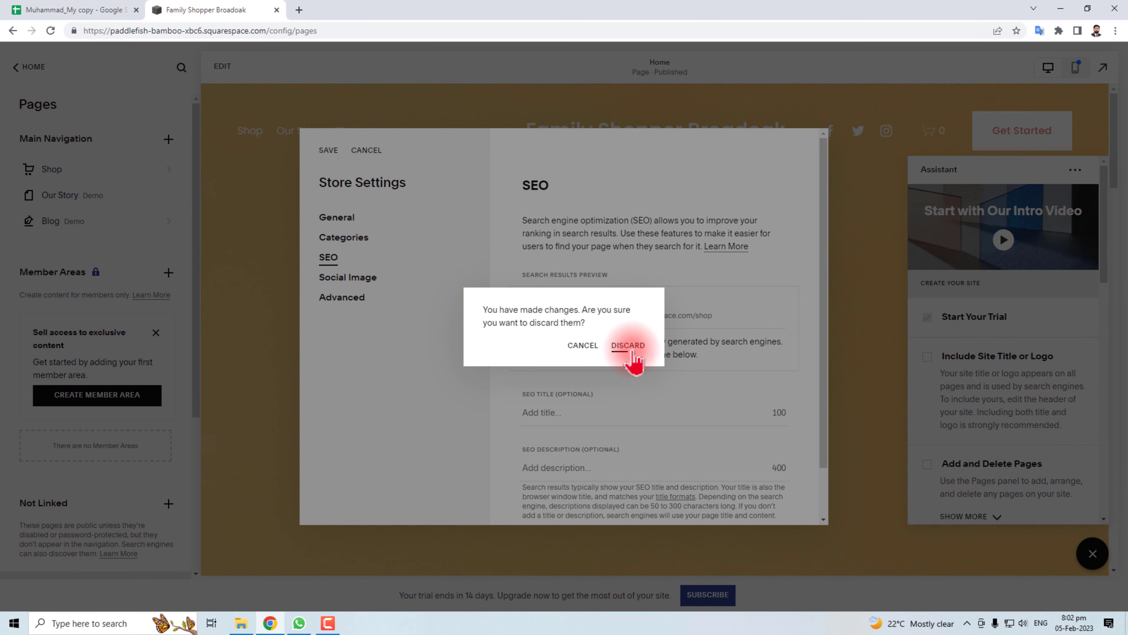
click(631, 349)
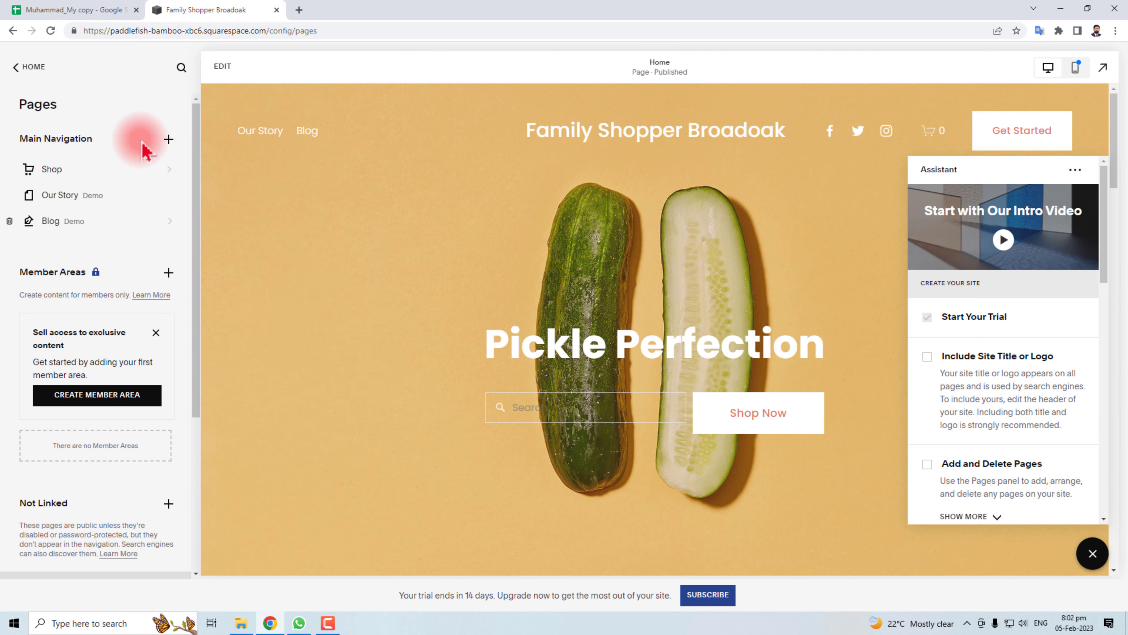
- Examine the page types available for the main navigation and leave without adding one
click(170, 139)
click(266, 173)
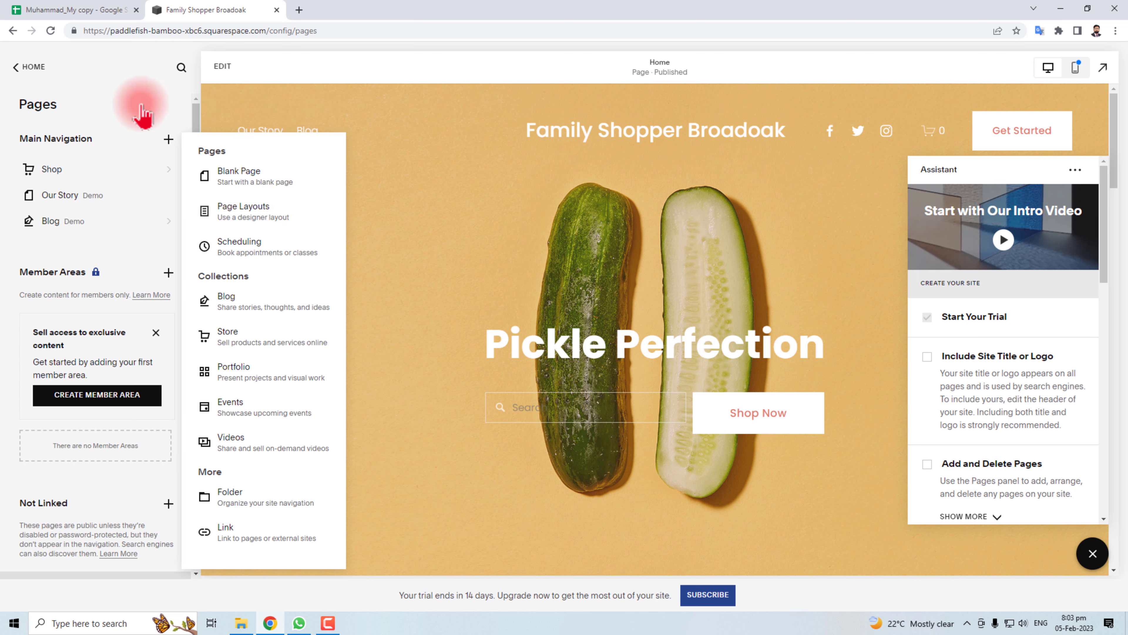
click(158, 81)
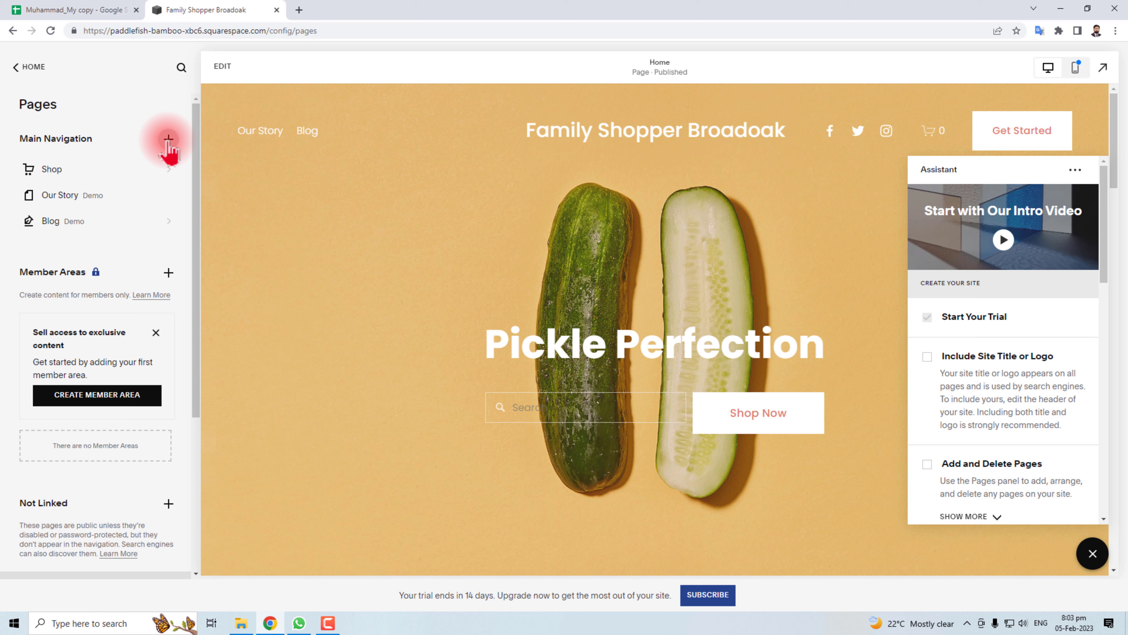
- Review the Design options and the 404 Error / Page Not Found setting, then return to the main site menu
click(14, 71)
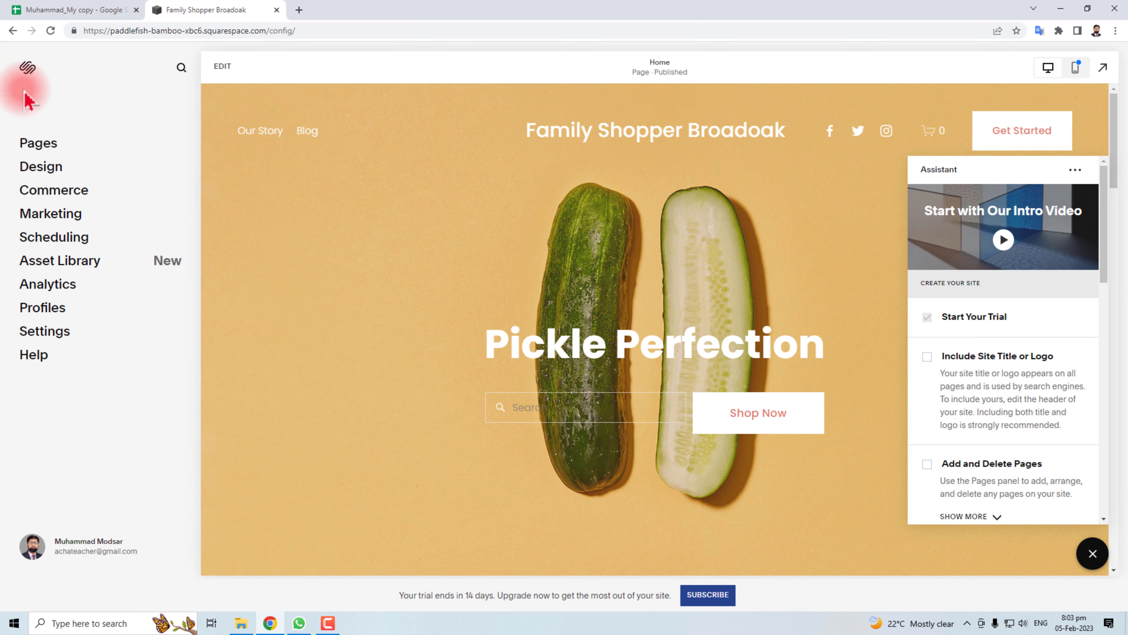
click(45, 167)
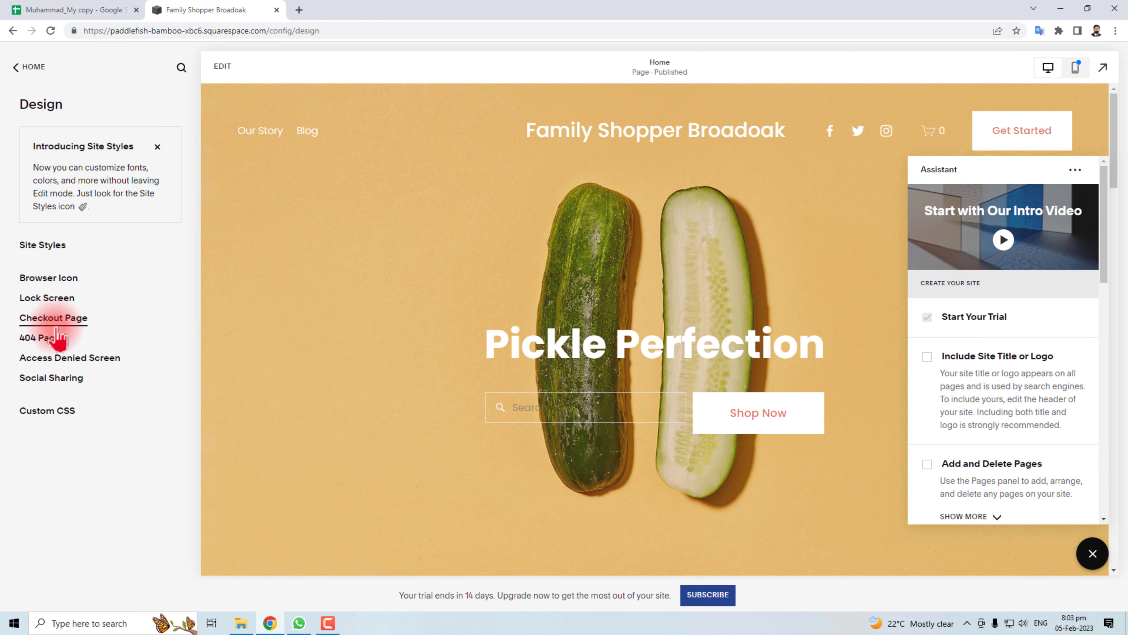
click(39, 340)
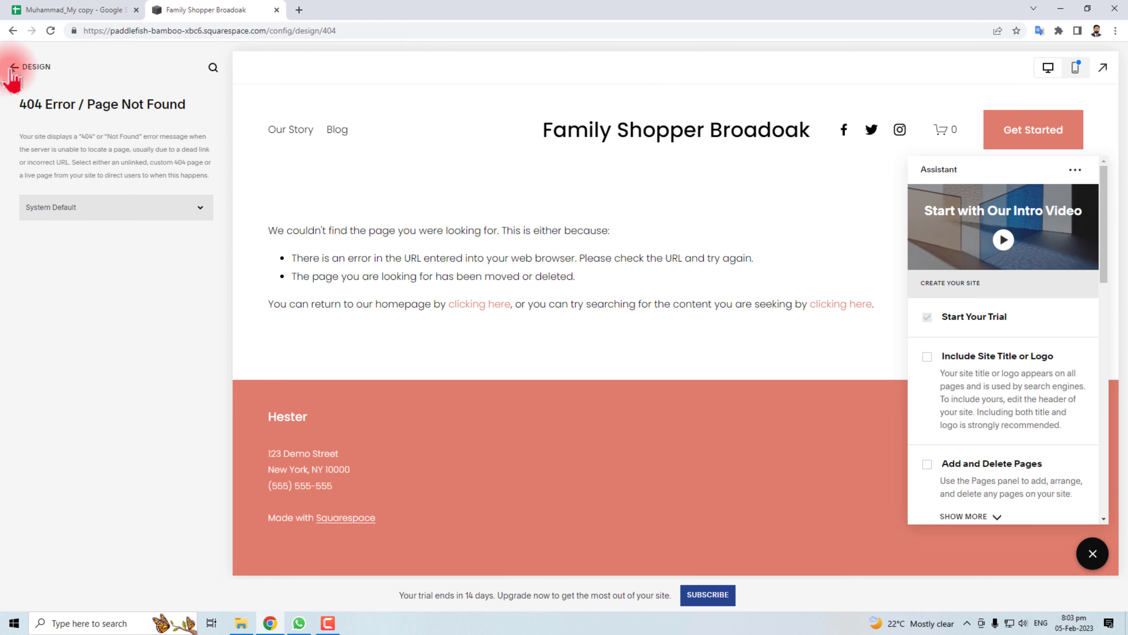
click(13, 68)
click(13, 67)
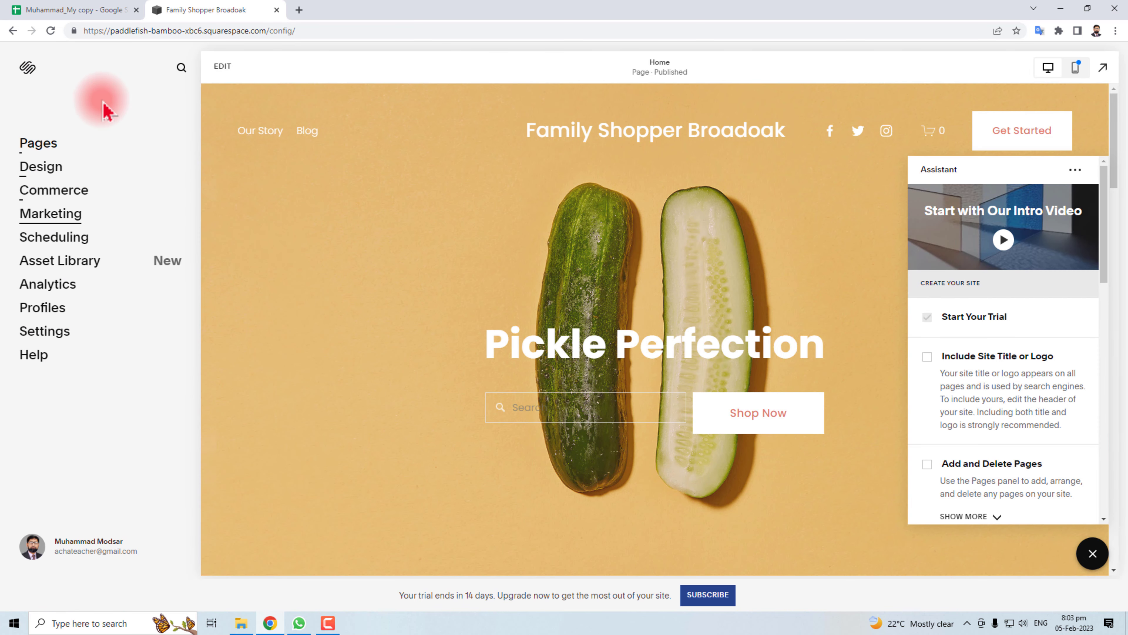
- In the Commerce setup questionnaire, mark Facebook, Etsy and Instagram as the current selling places and continue
click(67, 199)
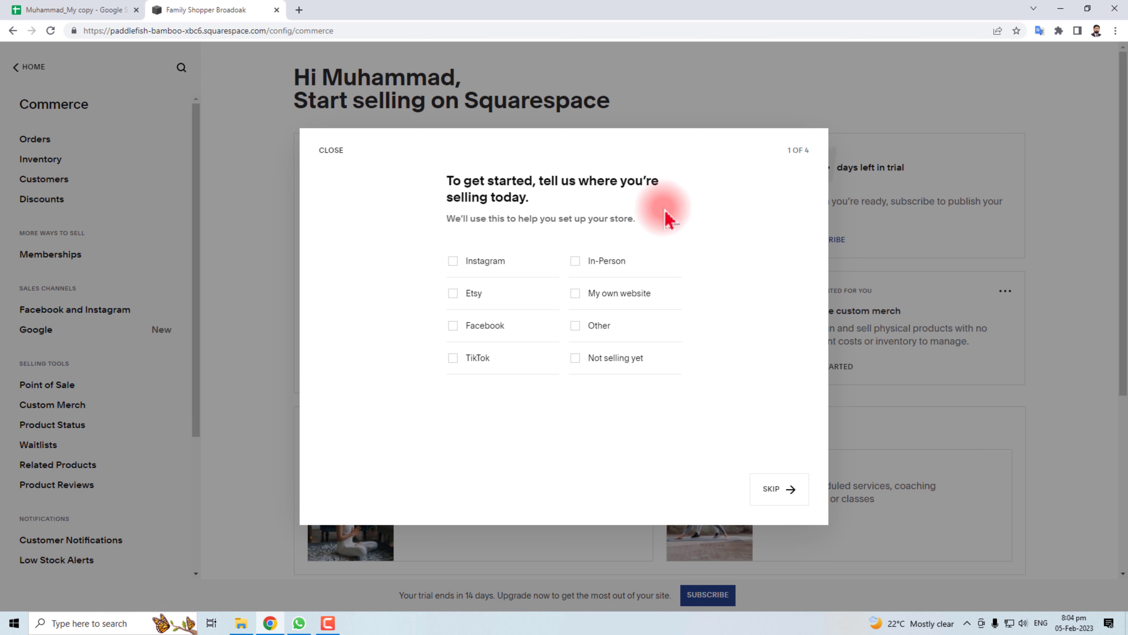
click(452, 326)
click(453, 293)
click(453, 260)
click(765, 476)
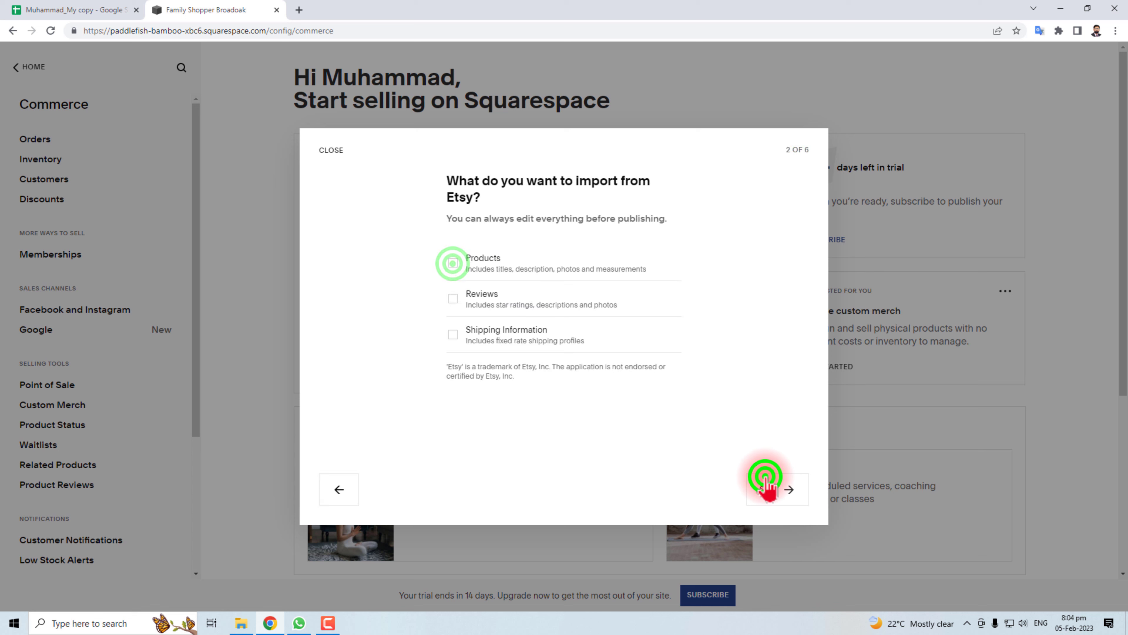
- Try to import Products, Reviews and Shipping Information from Etsy into the Shop store, and close the Commerce setup
click(453, 298)
click(452, 263)
click(453, 334)
click(772, 488)
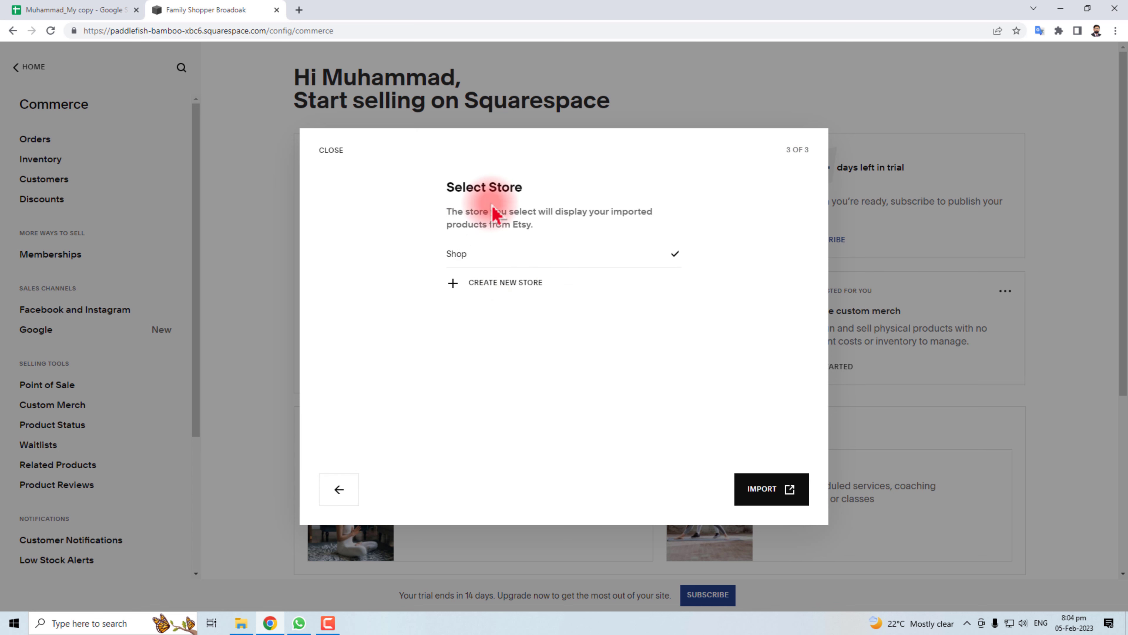
click(768, 488)
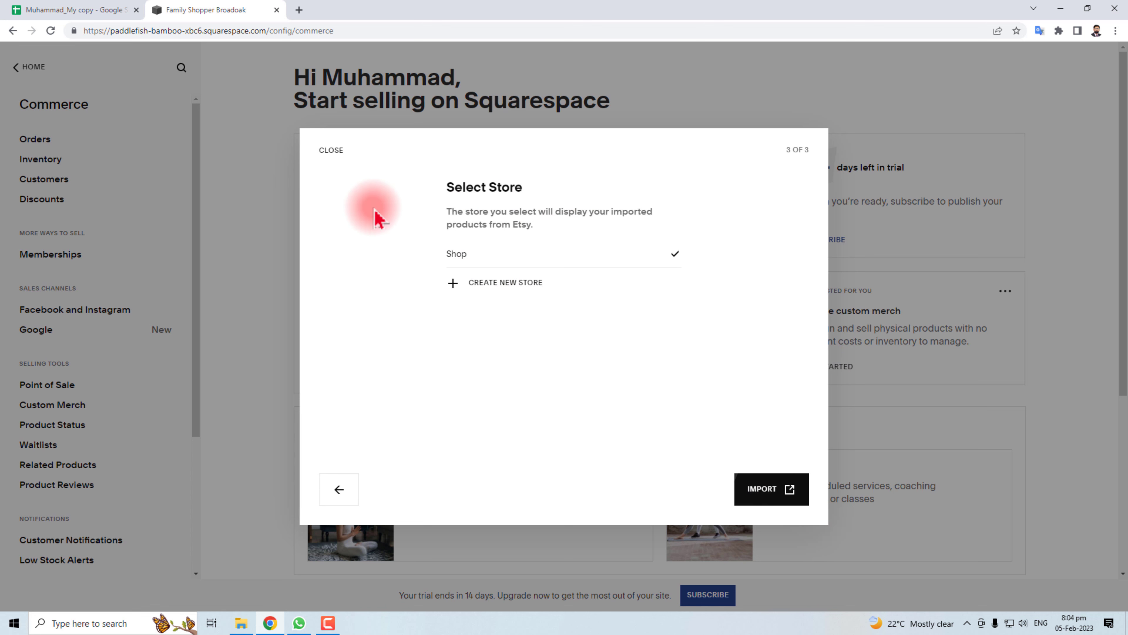
click(330, 150)
click(17, 68)
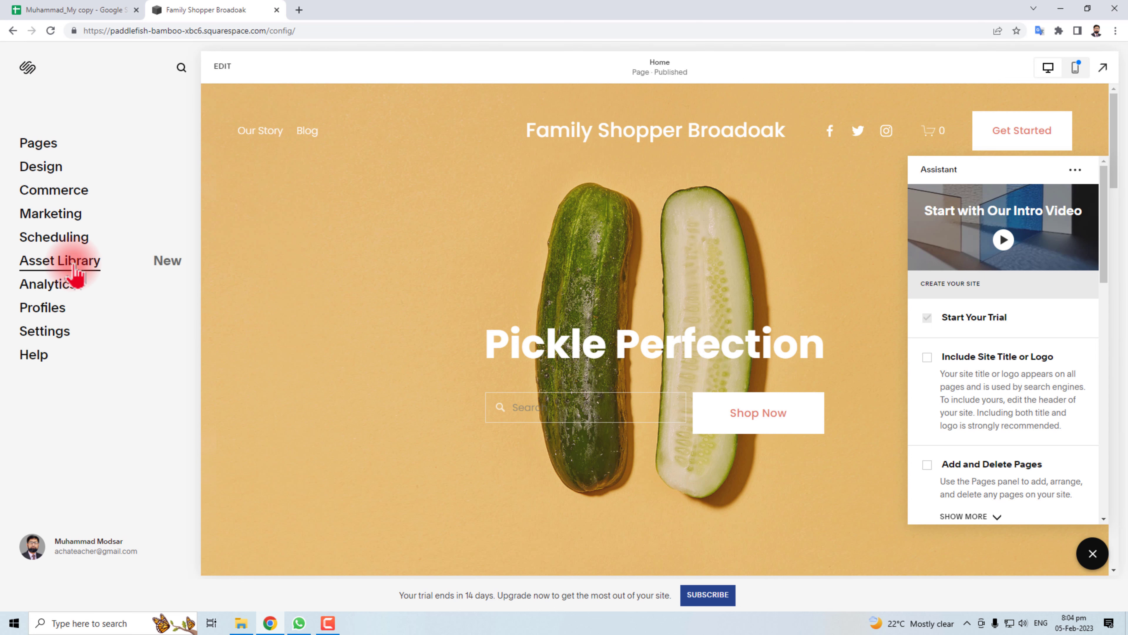
- Look at the Asset Library and its file upload option, leaving without adding a file
click(72, 263)
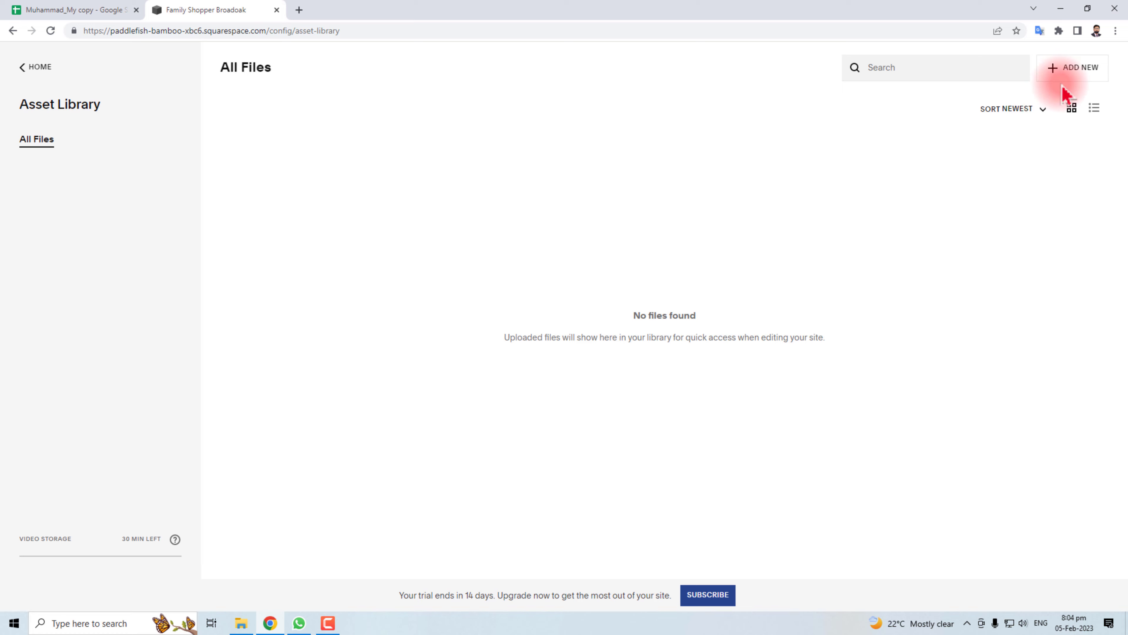
click(1075, 67)
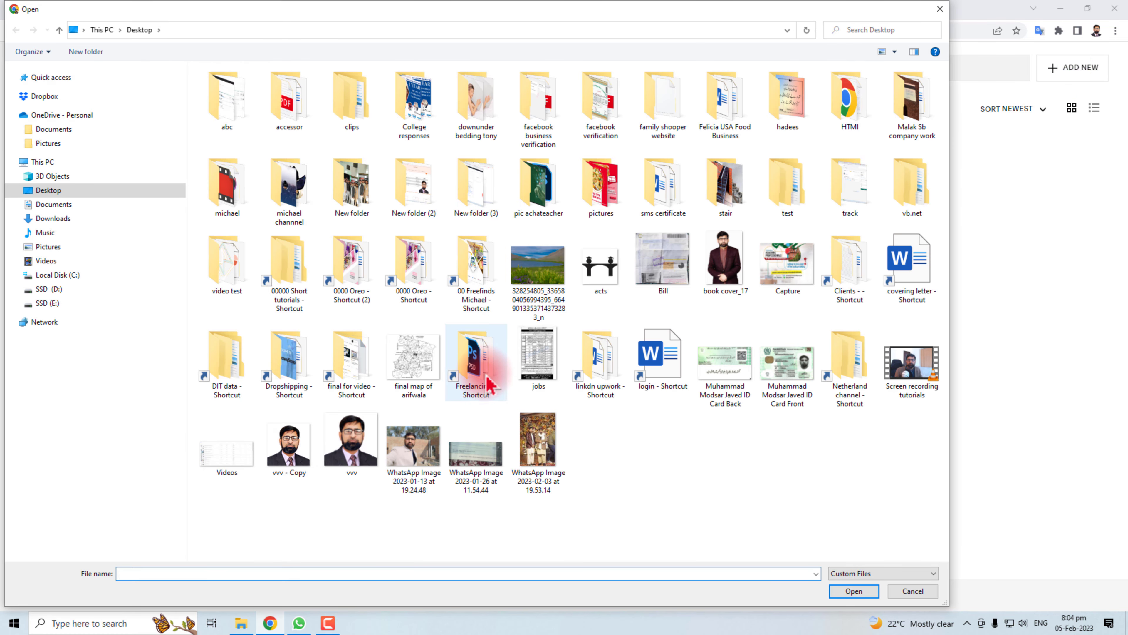
click(939, 8)
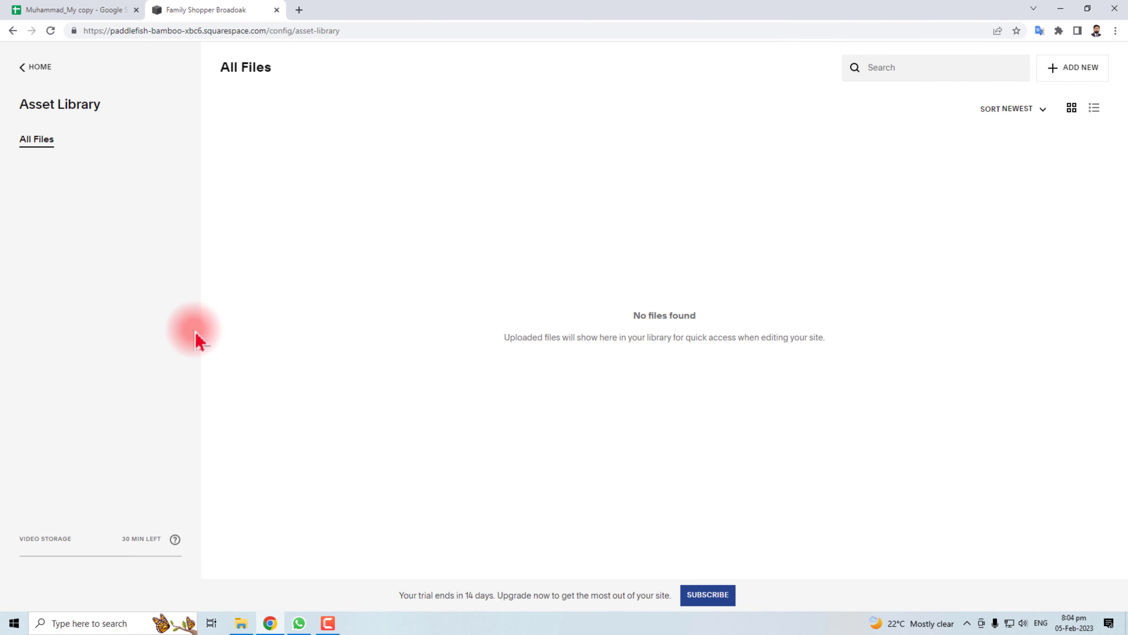
click(27, 69)
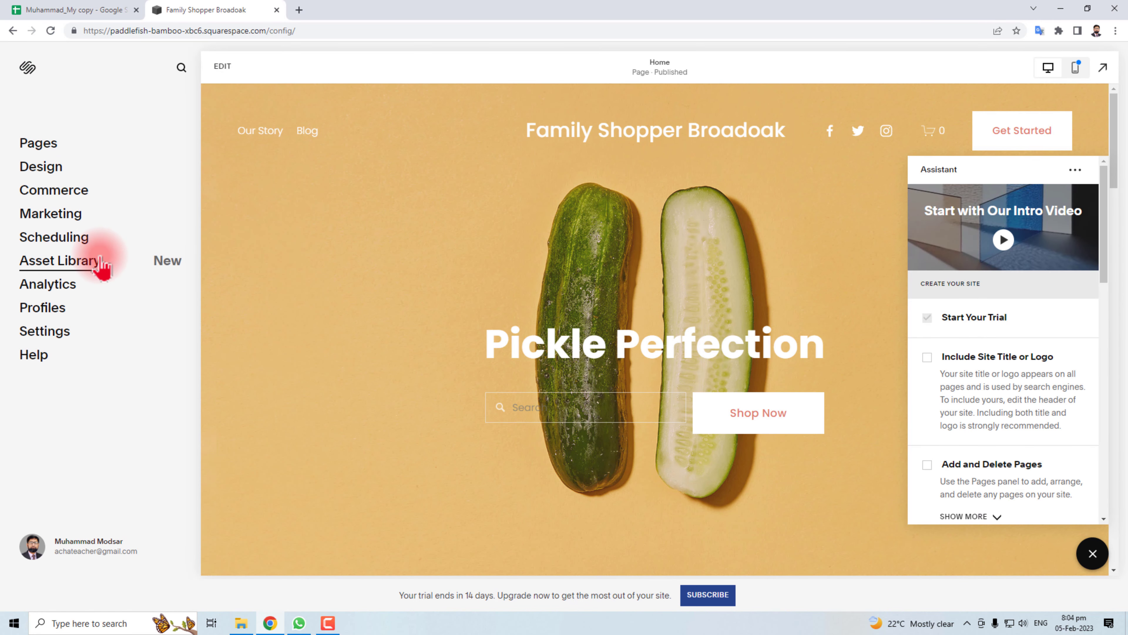
- Review the site settings, including Social Links and Domains, and return to the main site menu
click(56, 333)
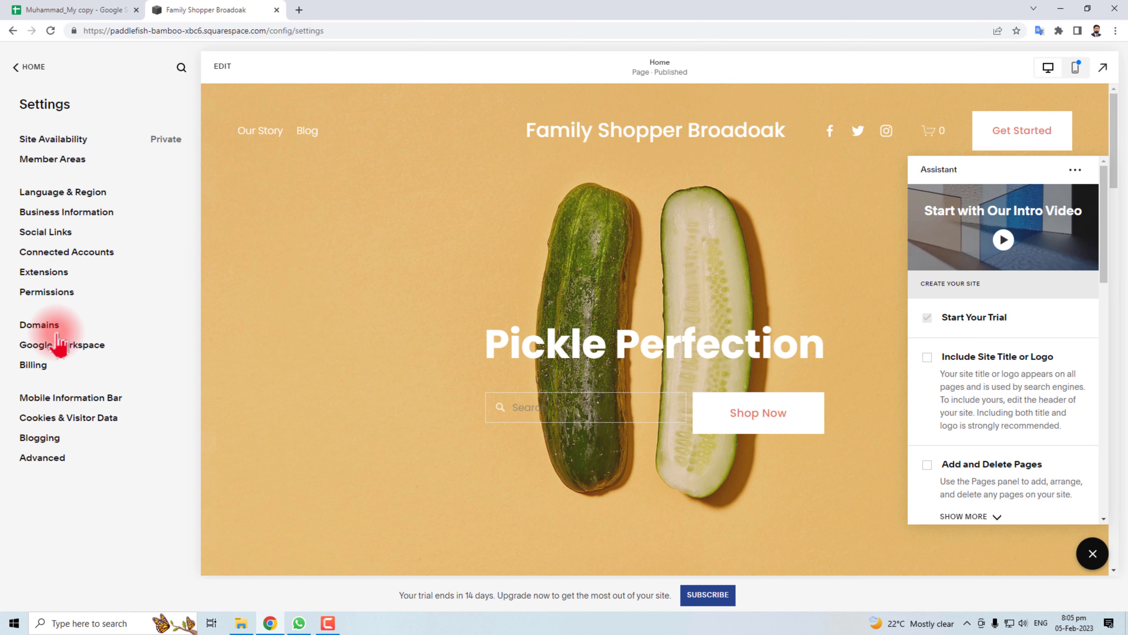
click(43, 229)
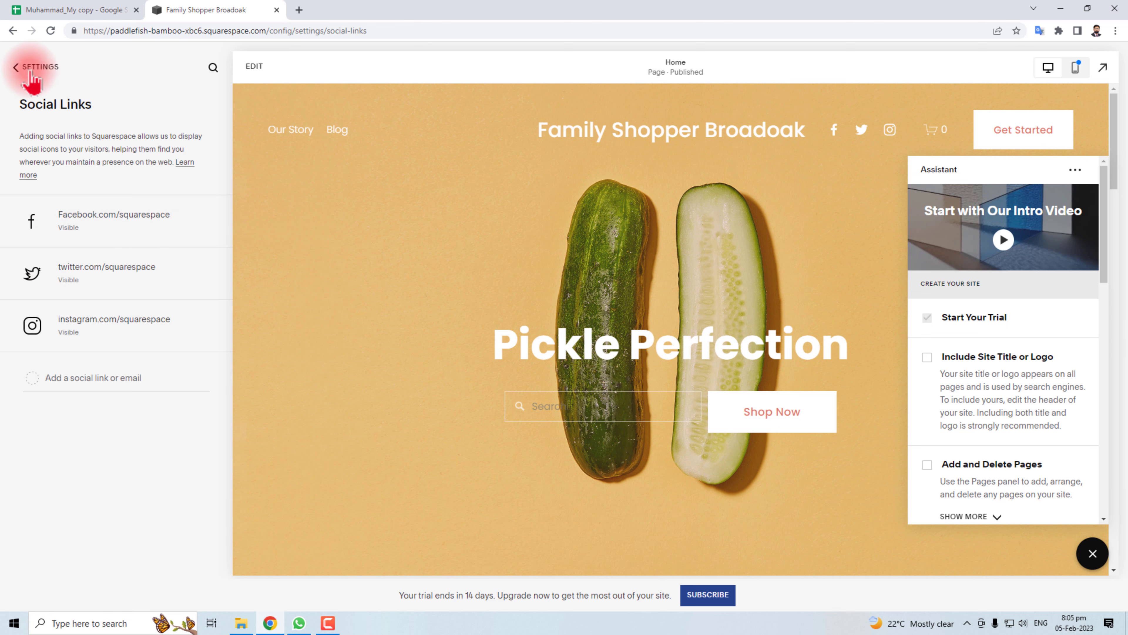
click(16, 67)
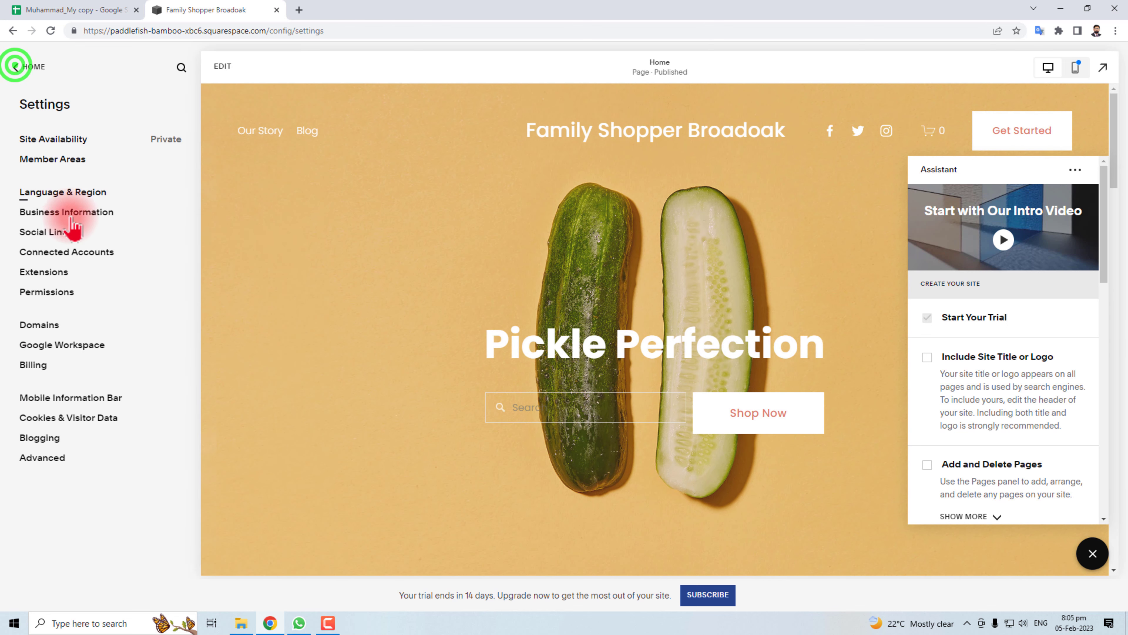
click(39, 326)
click(15, 67)
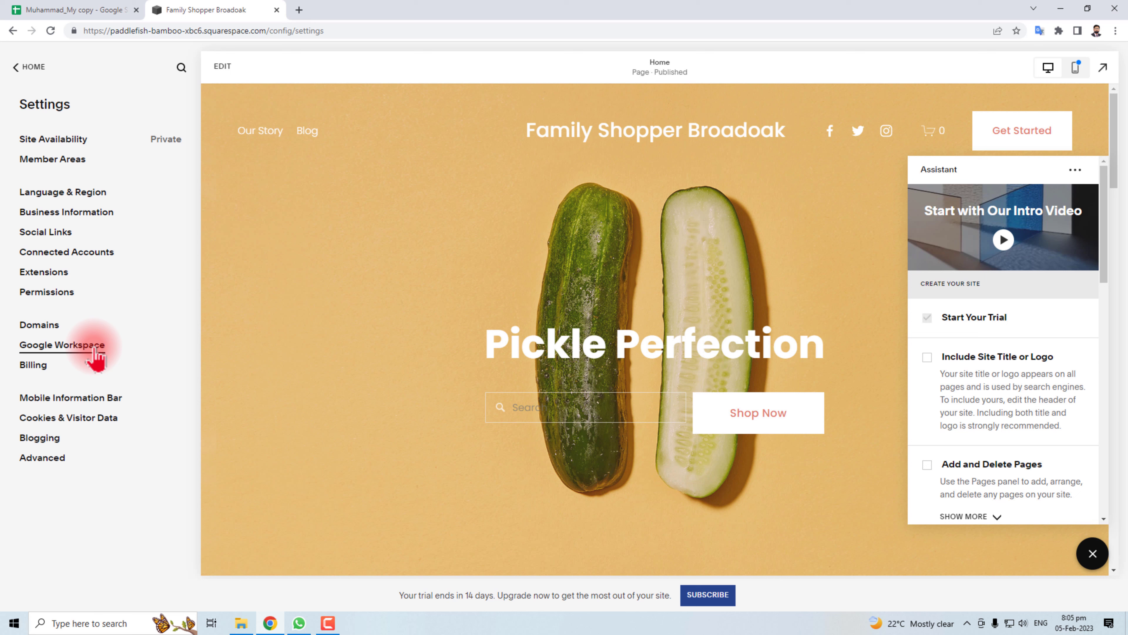
click(15, 68)
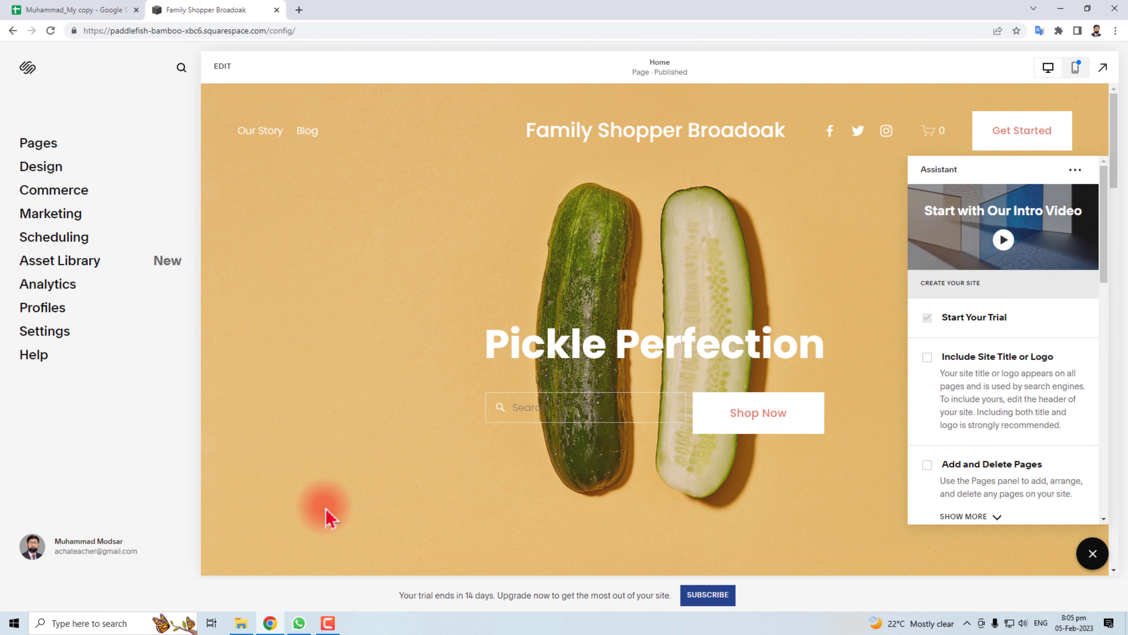
- Preview the home page in full screen, look through its sections and exit the preview
click(1103, 69)
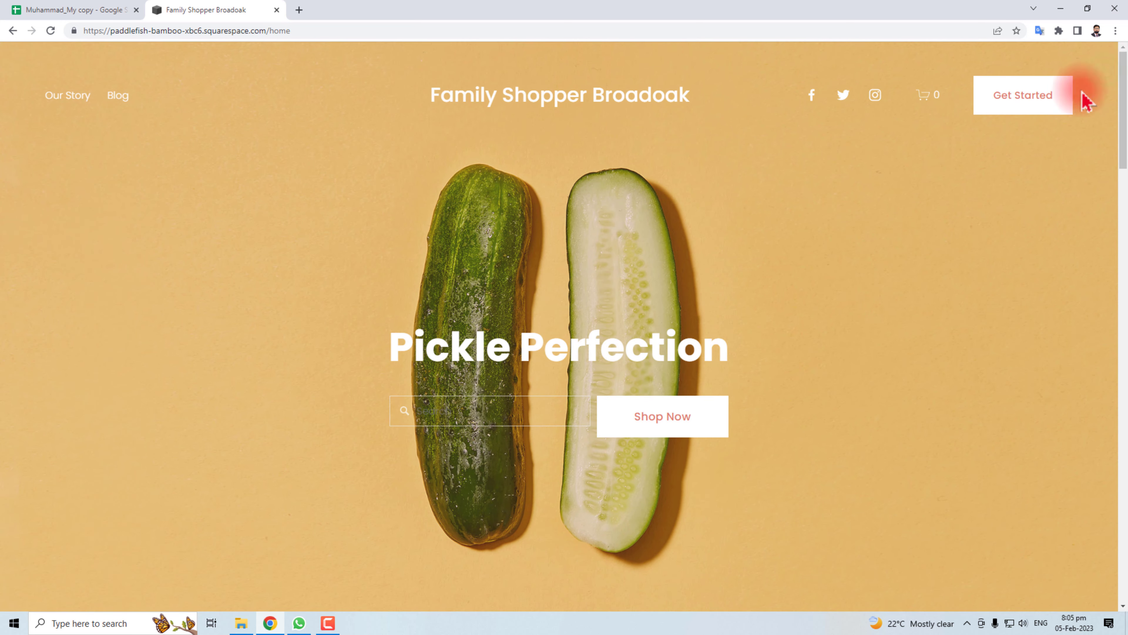
scroll(690, 491, down, 10)
scroll(690, 491, down, 5)
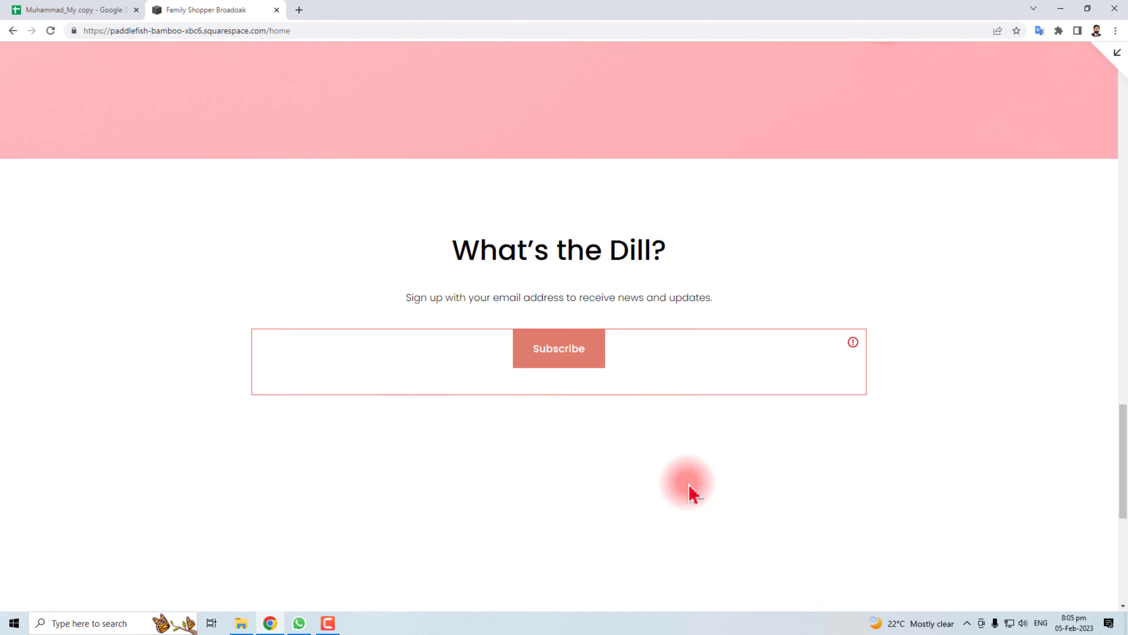
key(Escape)
scroll(575, 517, down, 5)
scroll(570, 509, down, 12)
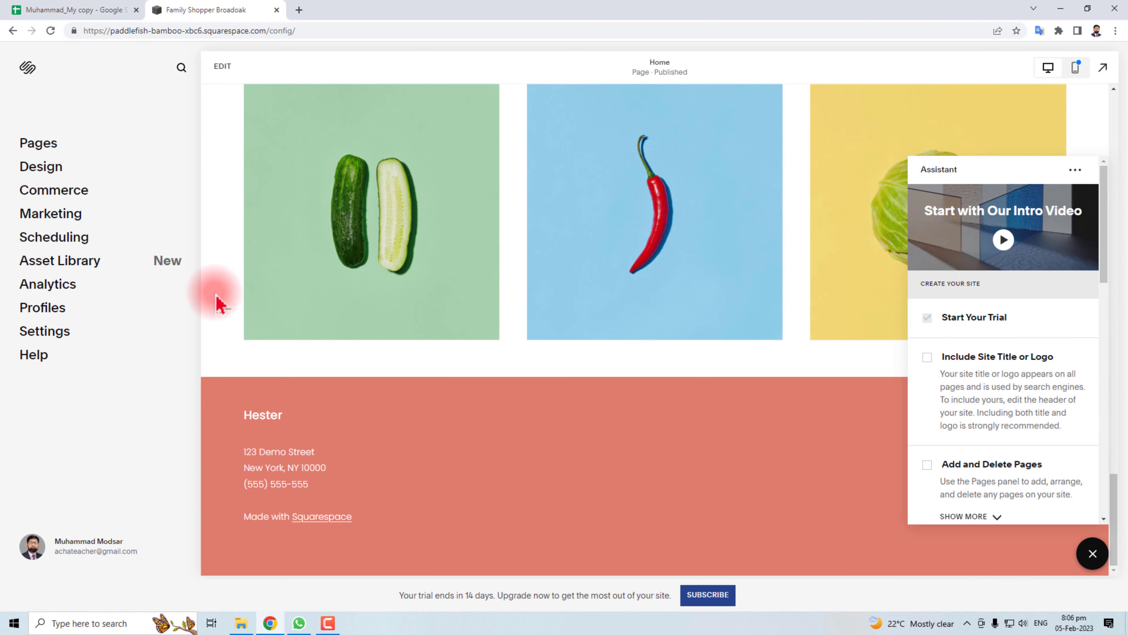
- Check the store's Orders page in the Commerce area and return to the Commerce overview
click(53, 189)
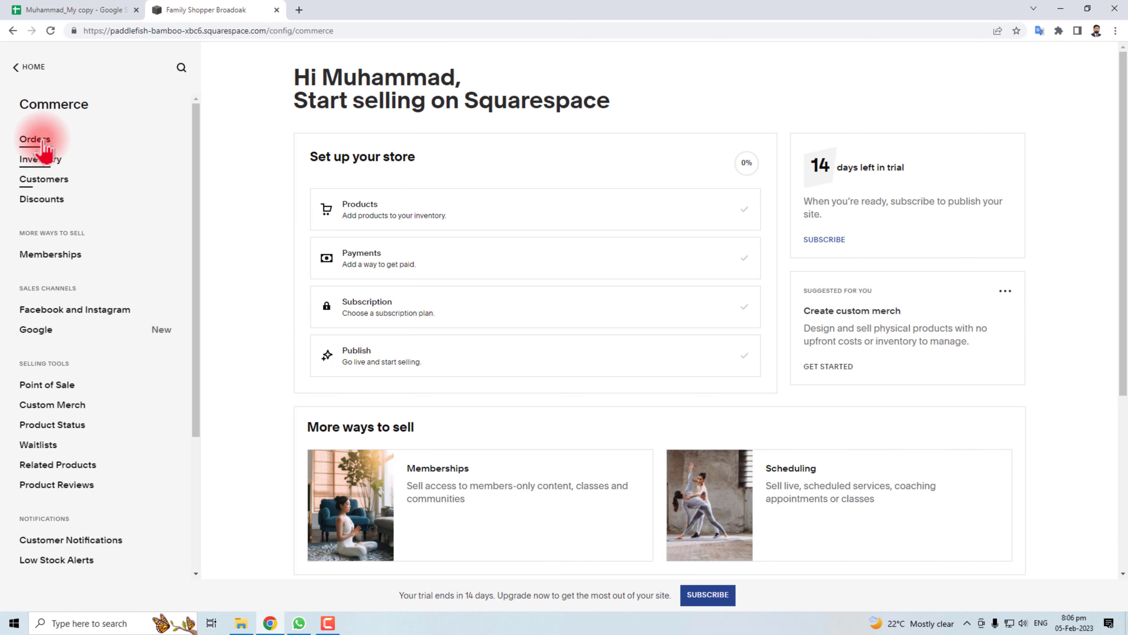
click(41, 139)
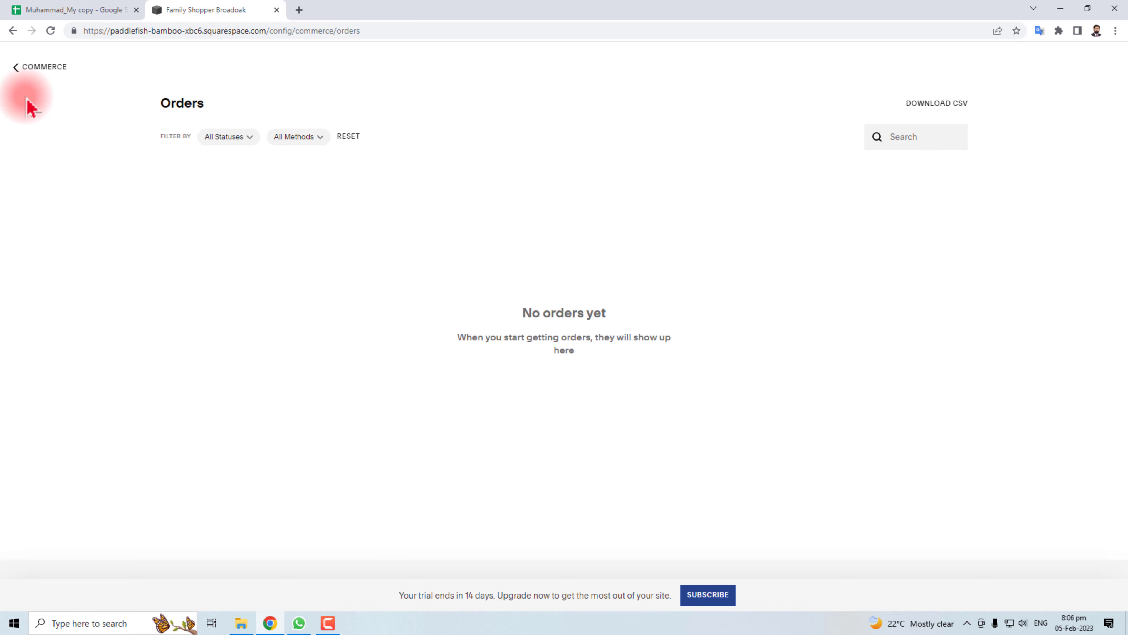
click(20, 67)
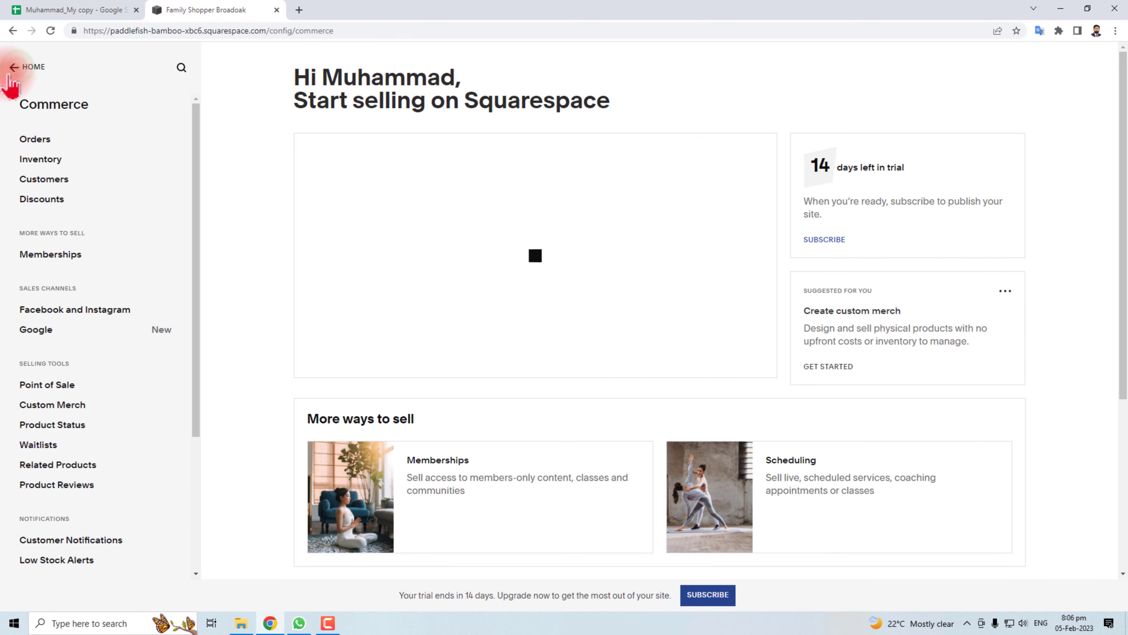
- Review the product inventory, select and deselect Dill Pickles, and return to the main site menu
click(58, 165)
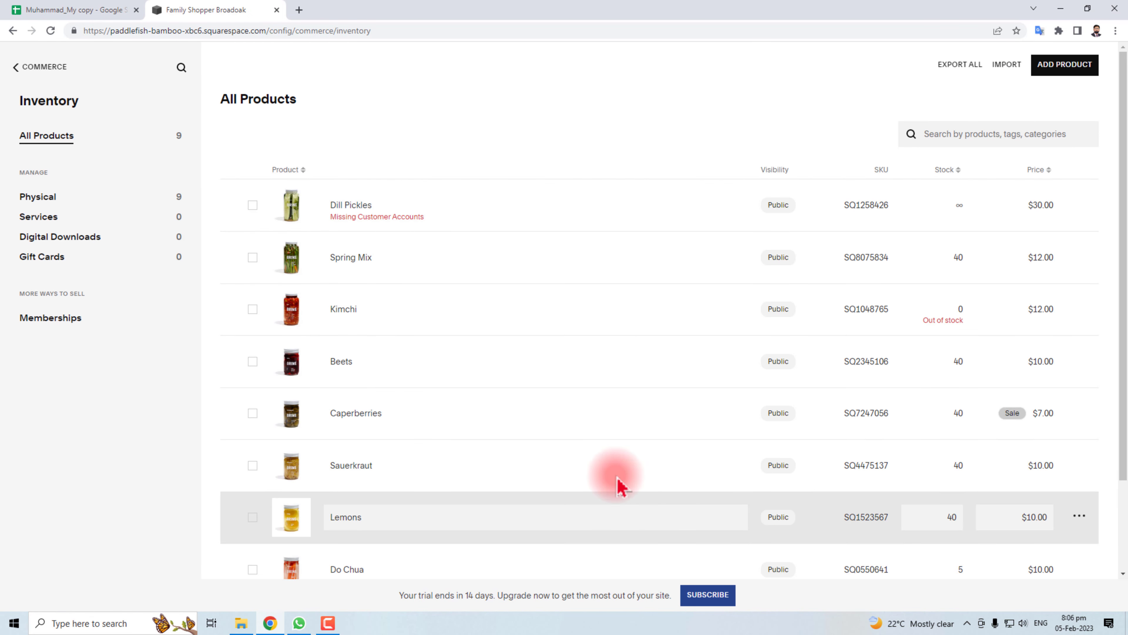
click(253, 205)
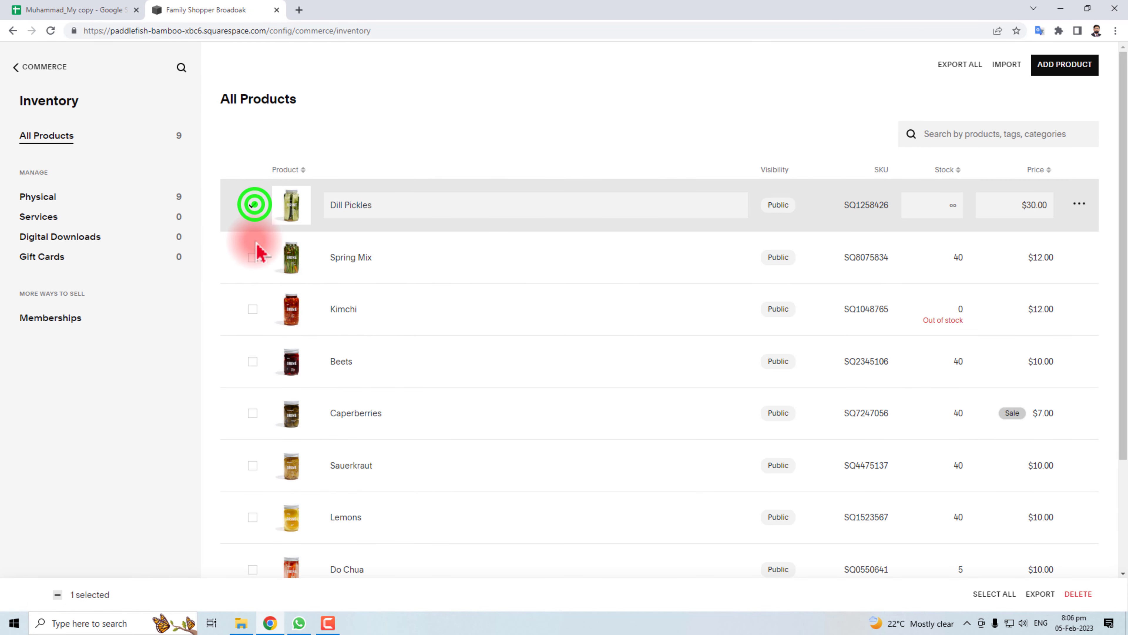
click(252, 203)
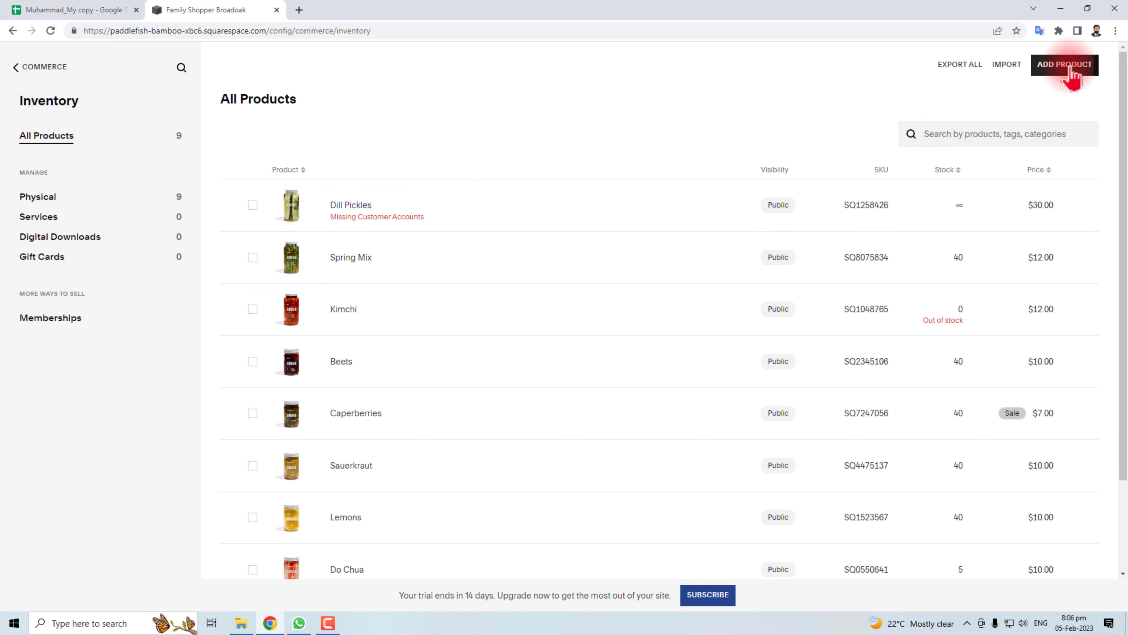
click(14, 67)
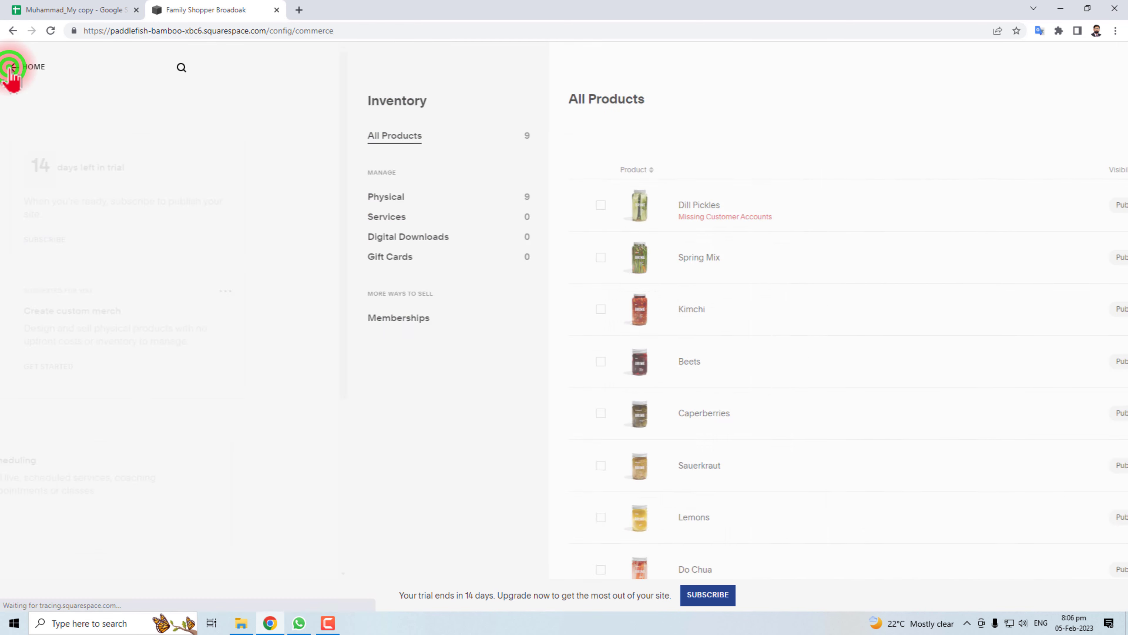
click(12, 66)
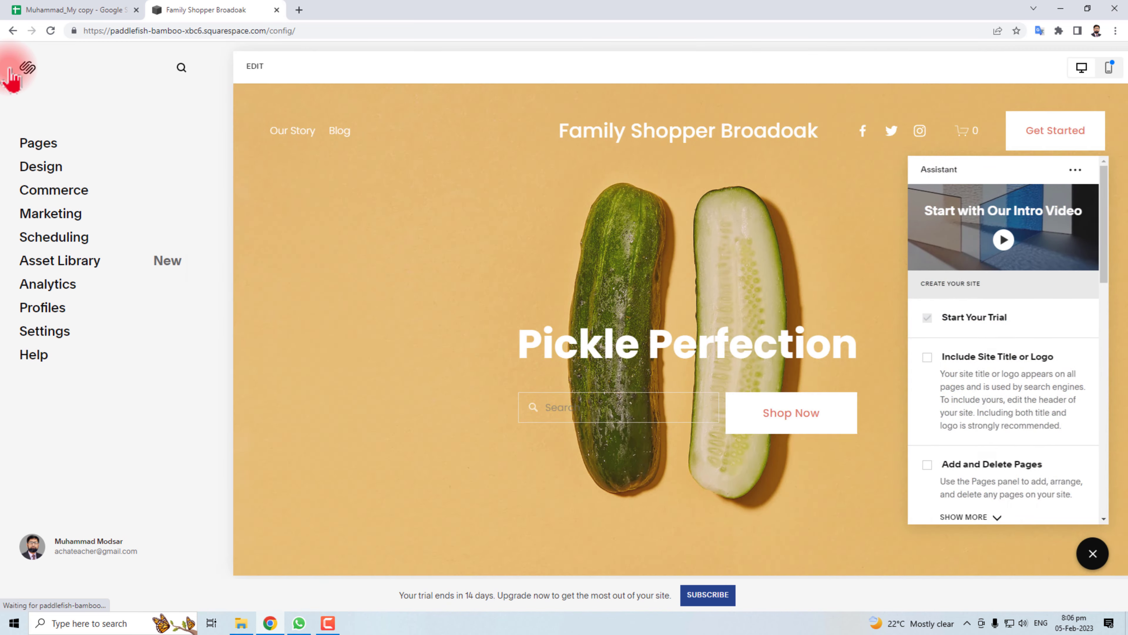